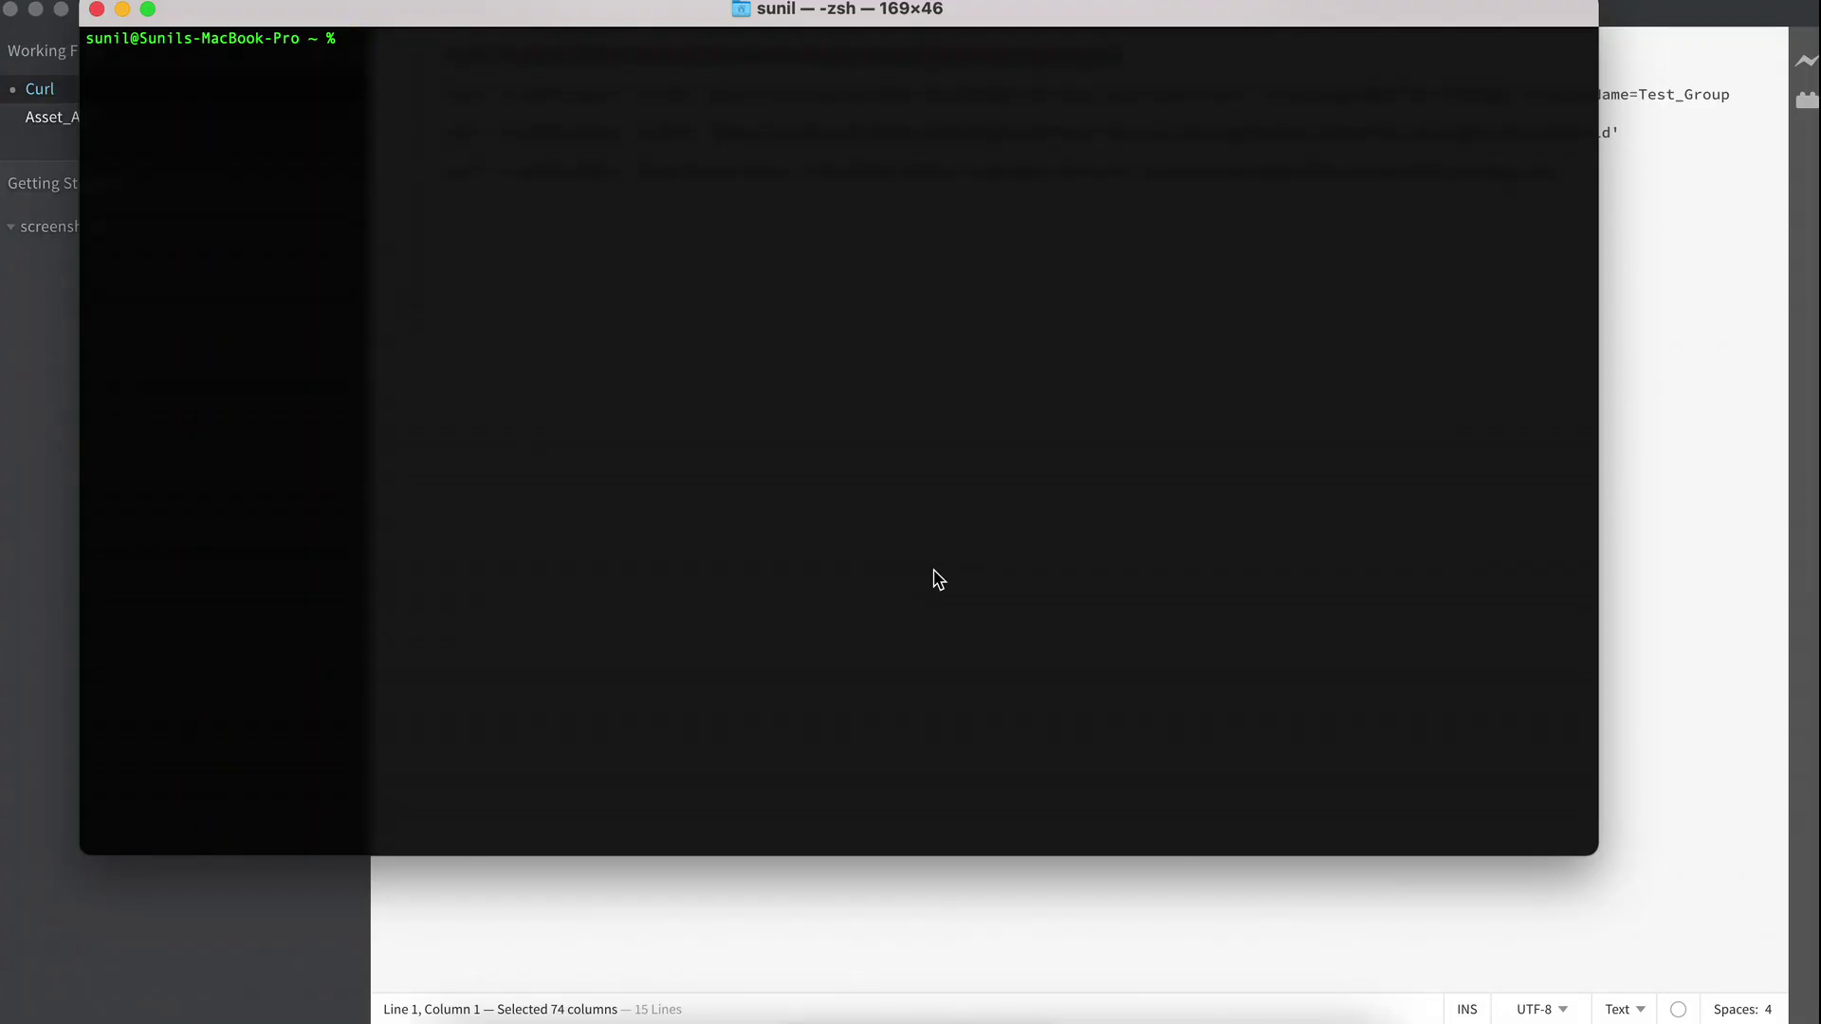
Run the curl packmgr service.jsp?cmd=ls command and review the XML package list ending in status 200 ok.
type("curl -u admin:admin 'http://localhost:4502/crx/packmgr/service.jsp?cmd=ls'")
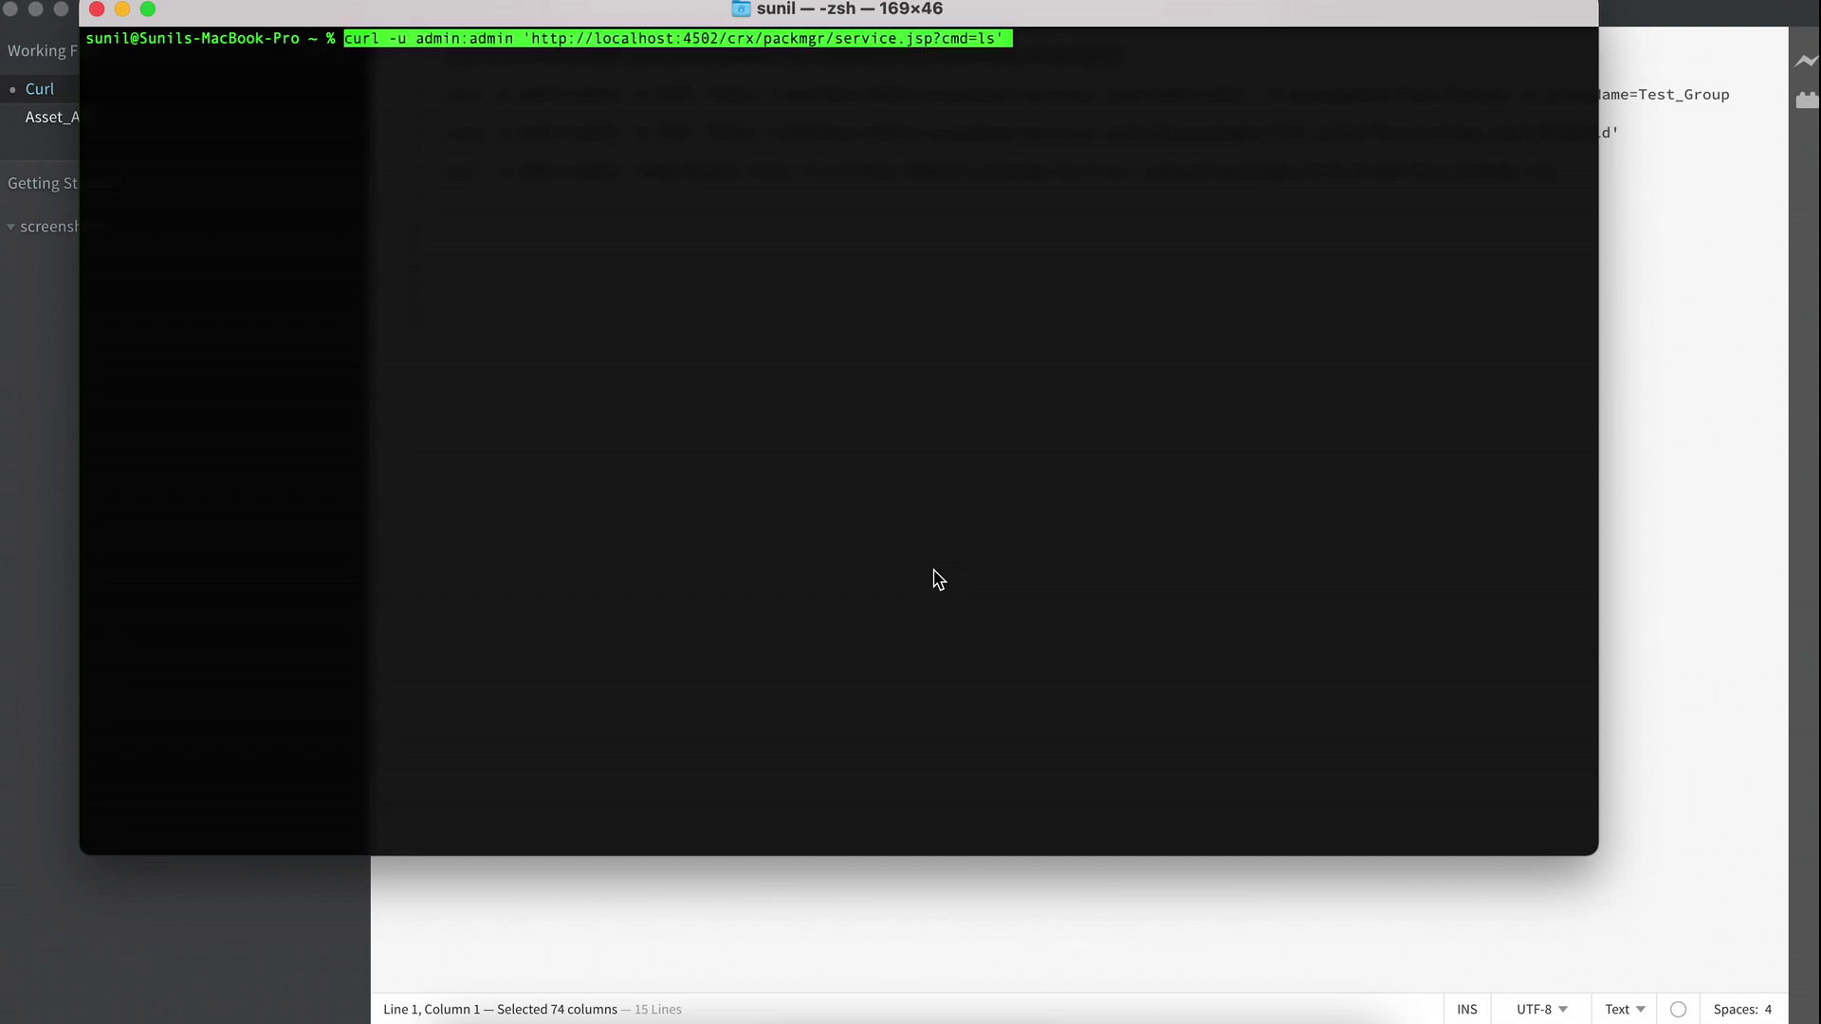
key("Right")
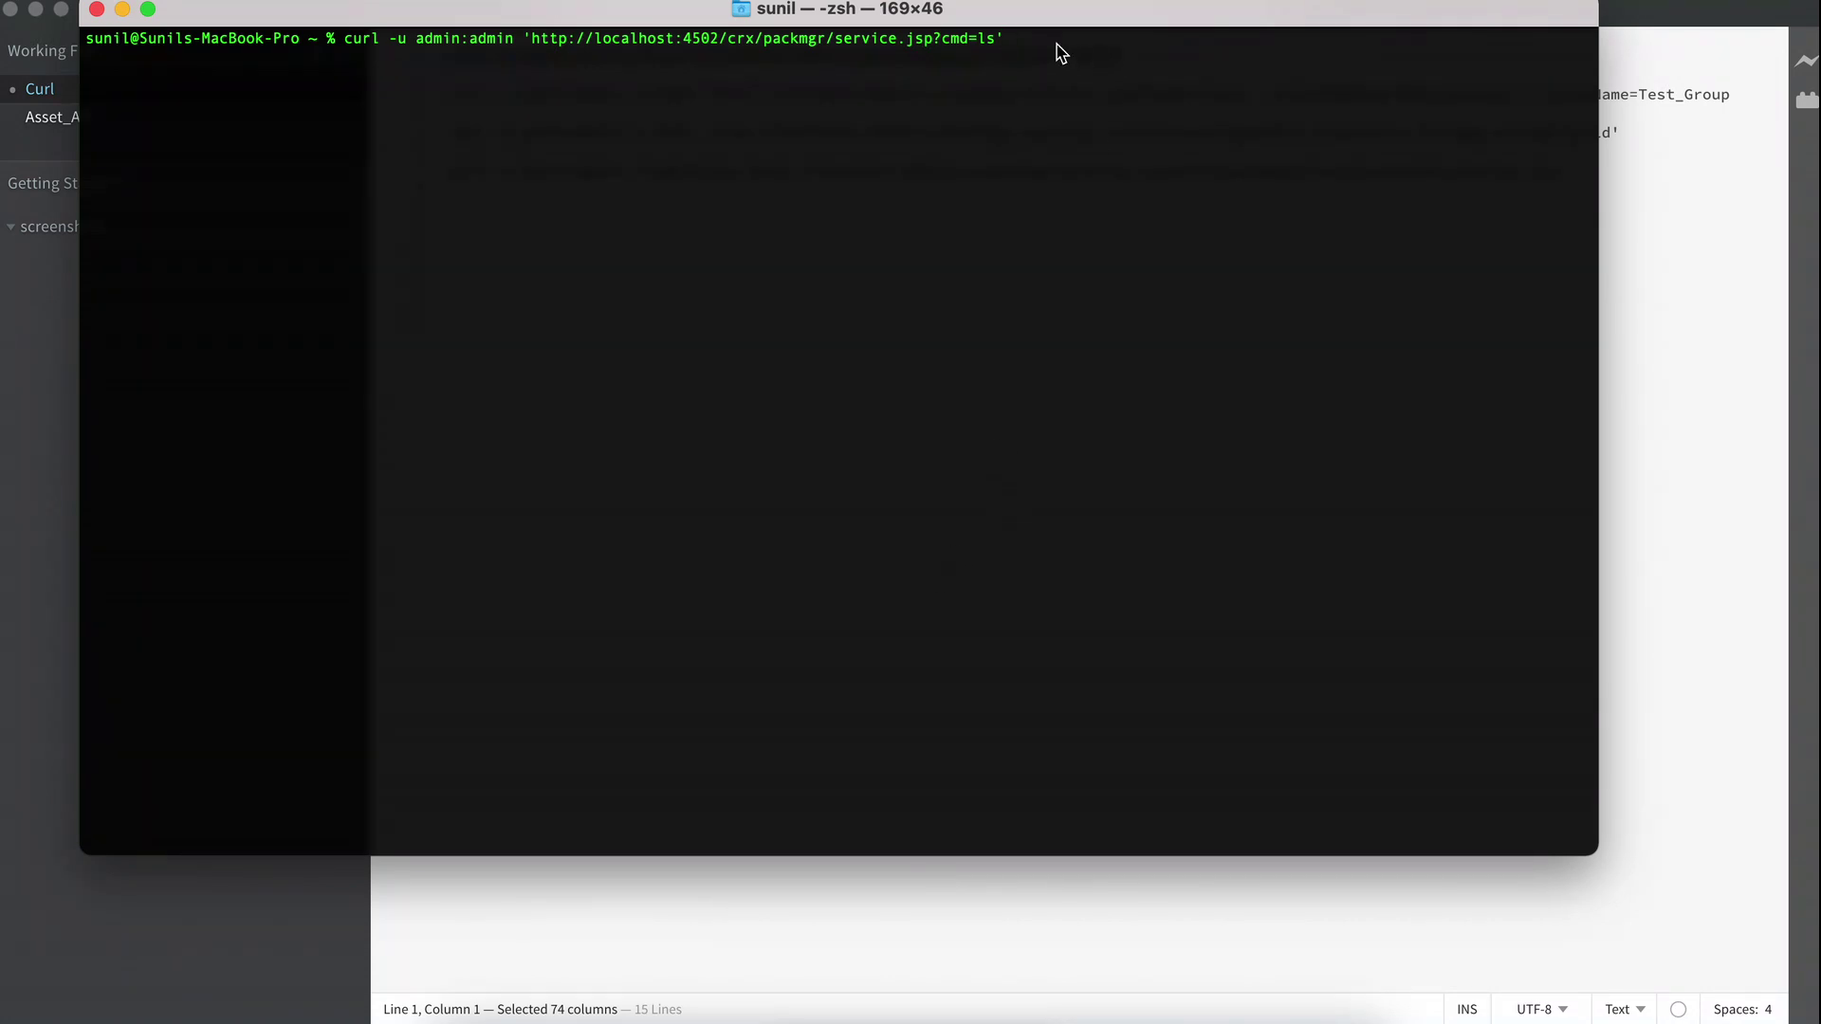
key("Left")
key("Right")
key("Return")
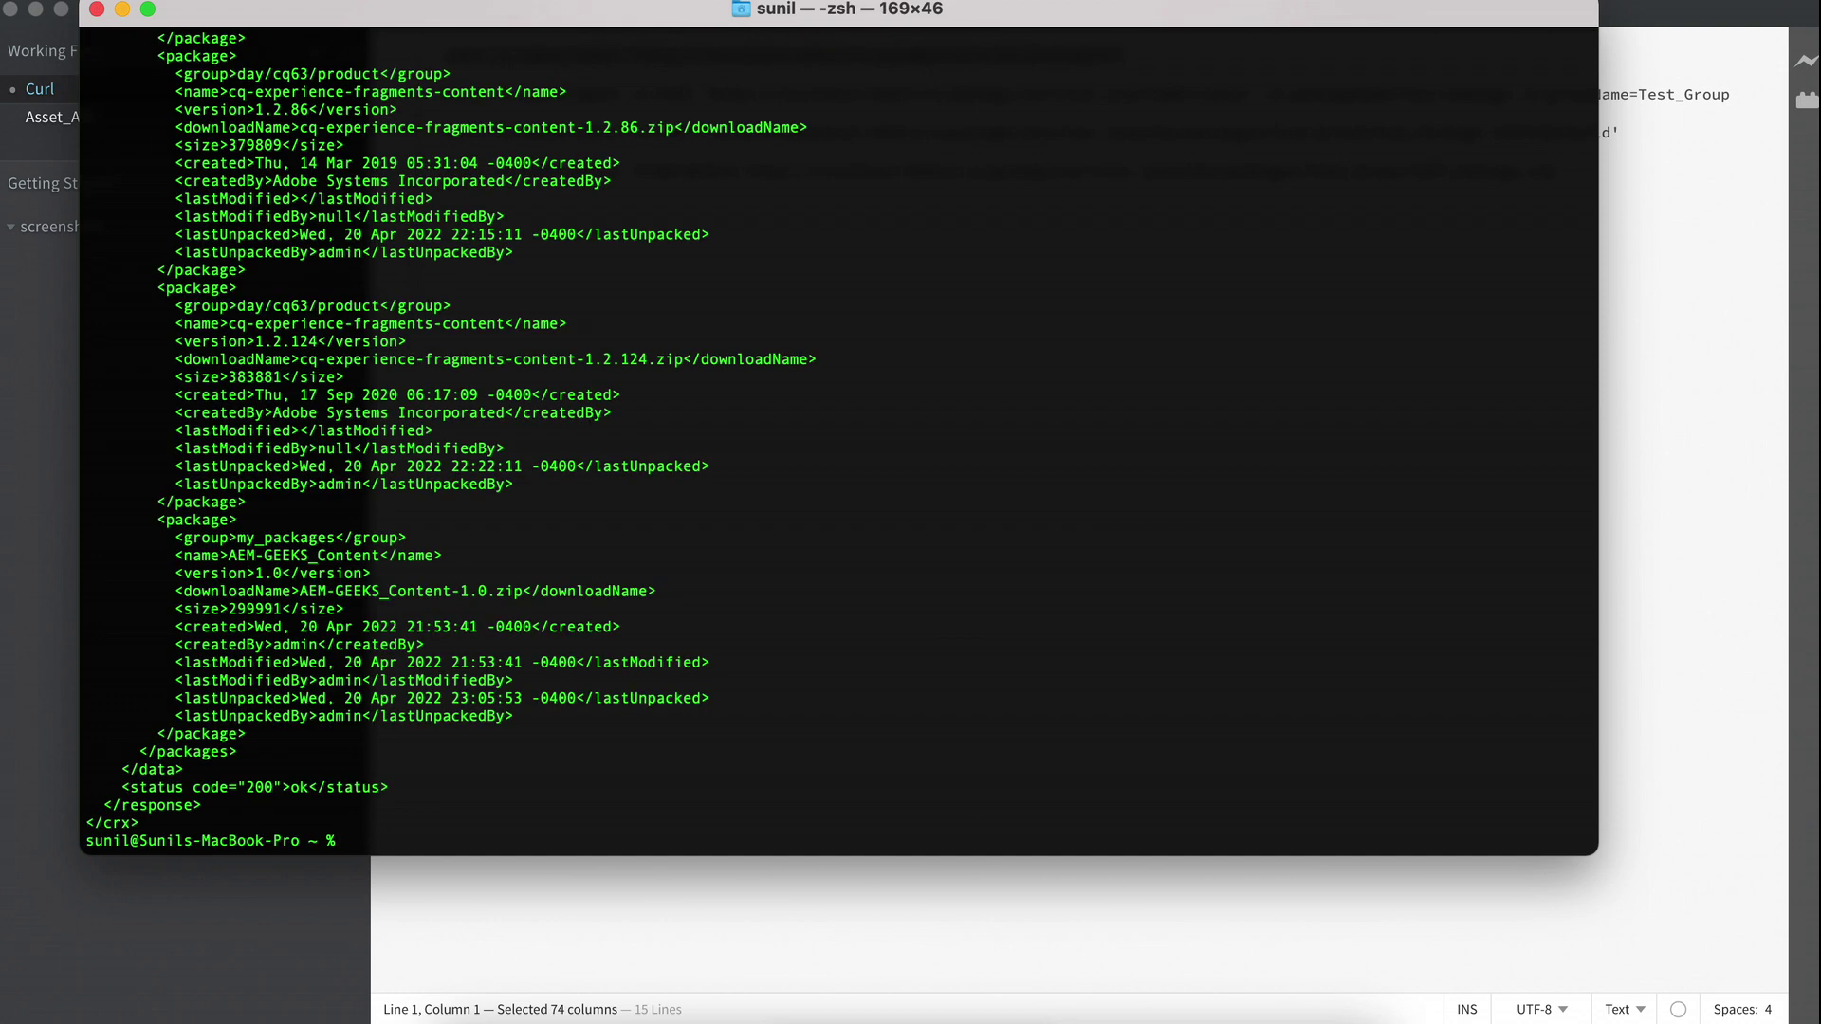
scroll(750, 265, "up", 10)
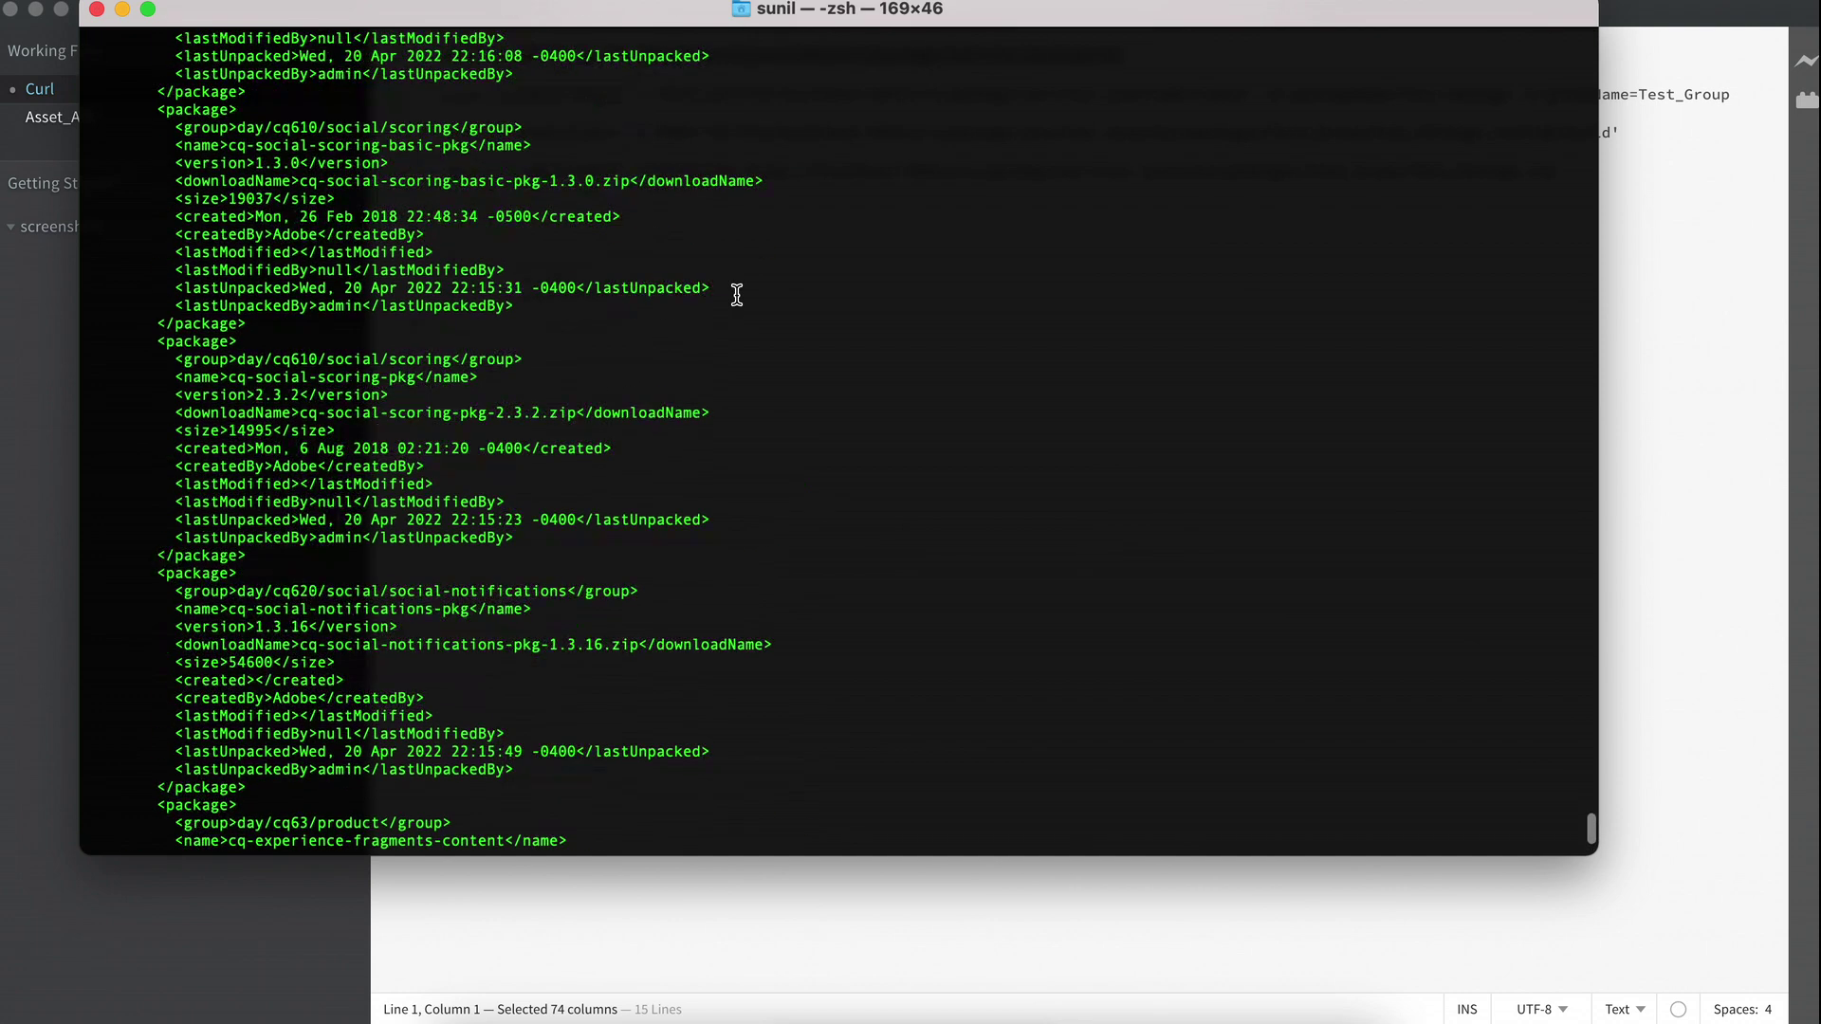
scroll(736, 294, "down", 10)
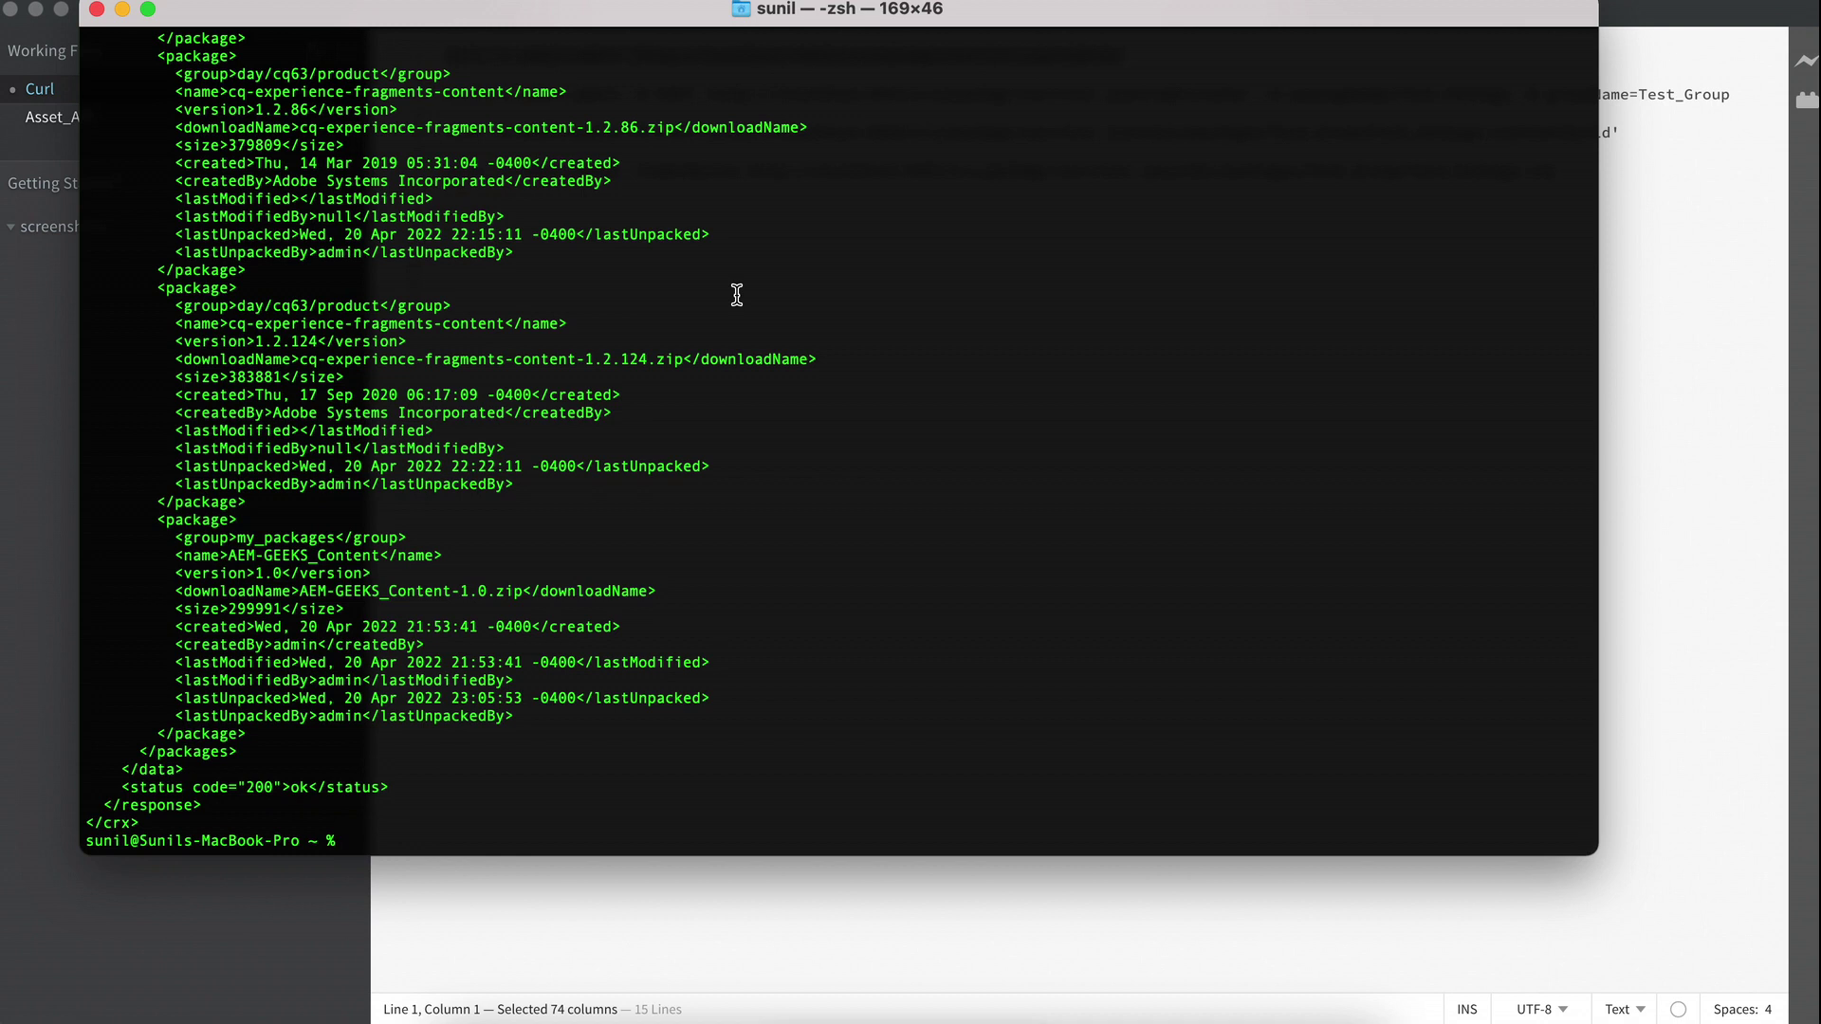
Clear the terminal and run the cmd=create curl command for Test_Package in Test_Group, returning 'Package created'.
type("clear")
key("Return")
type("curl -u admin:admin -X POST 'http://localhost:4502/crx/packmgr/service/.json?cmd=create' -d packageName=Test_Package -d groupName=Test_Group")
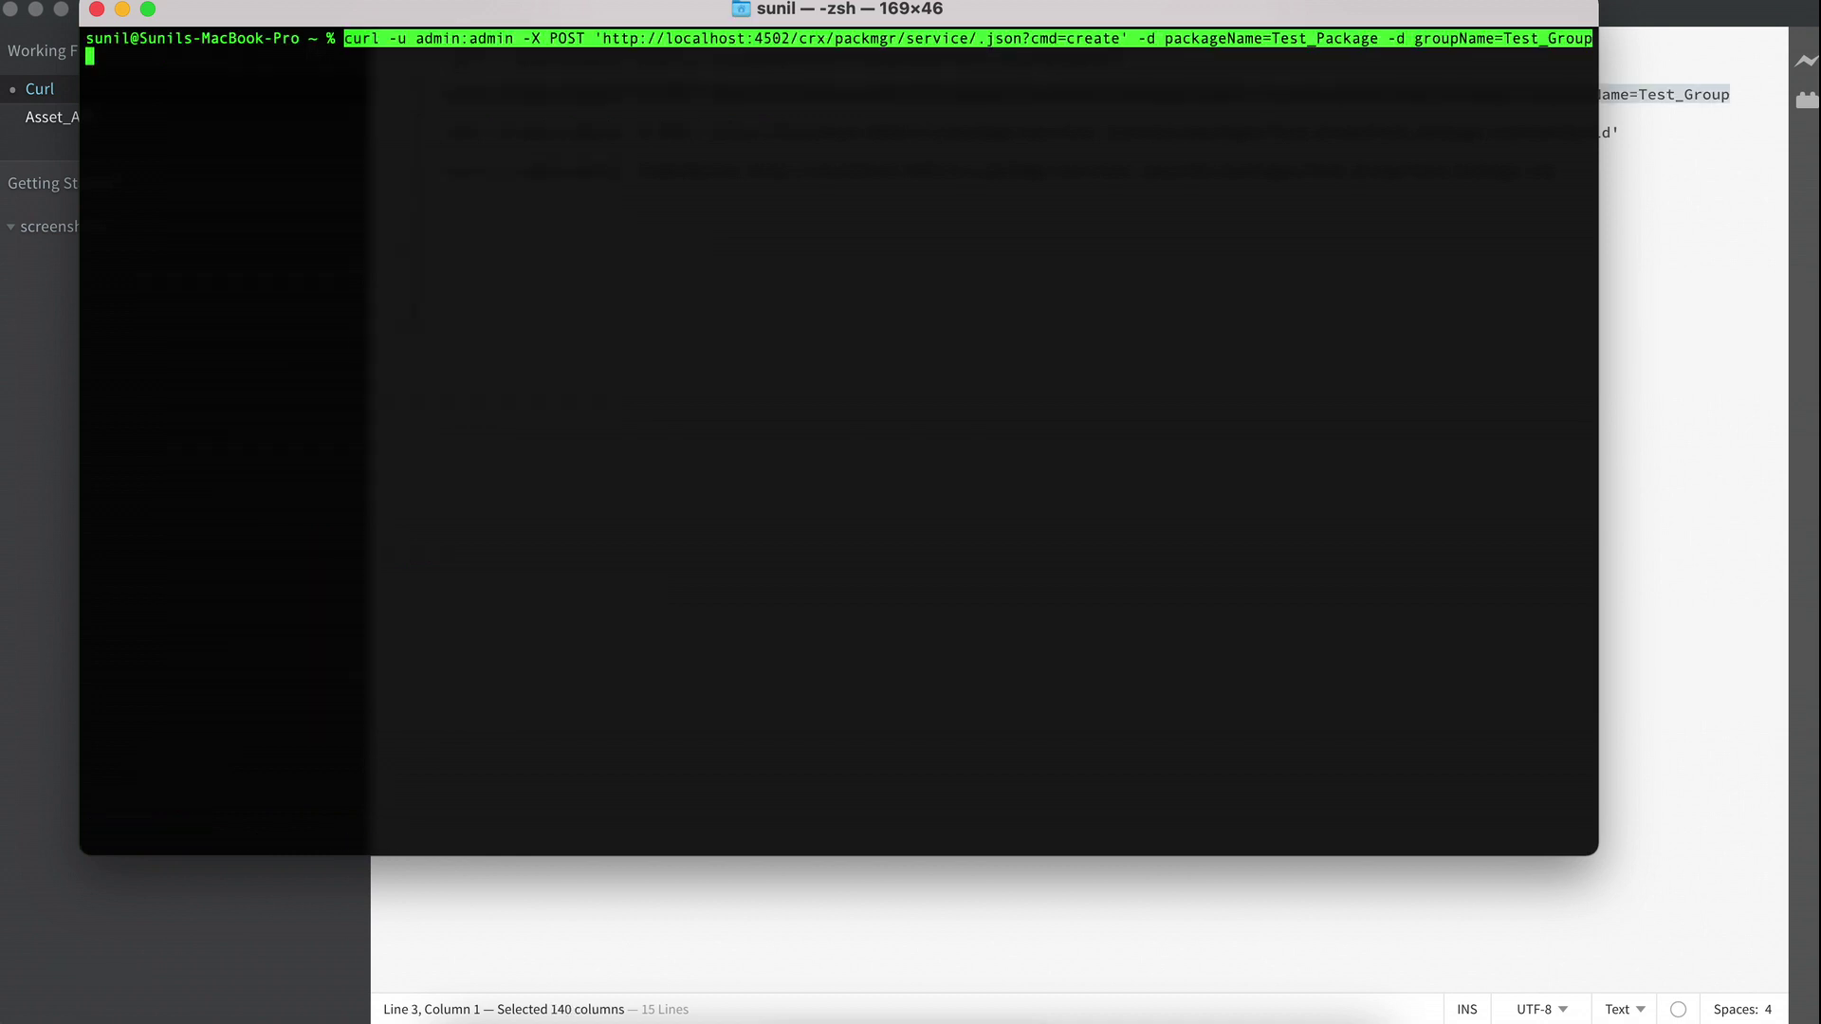
key("Return")
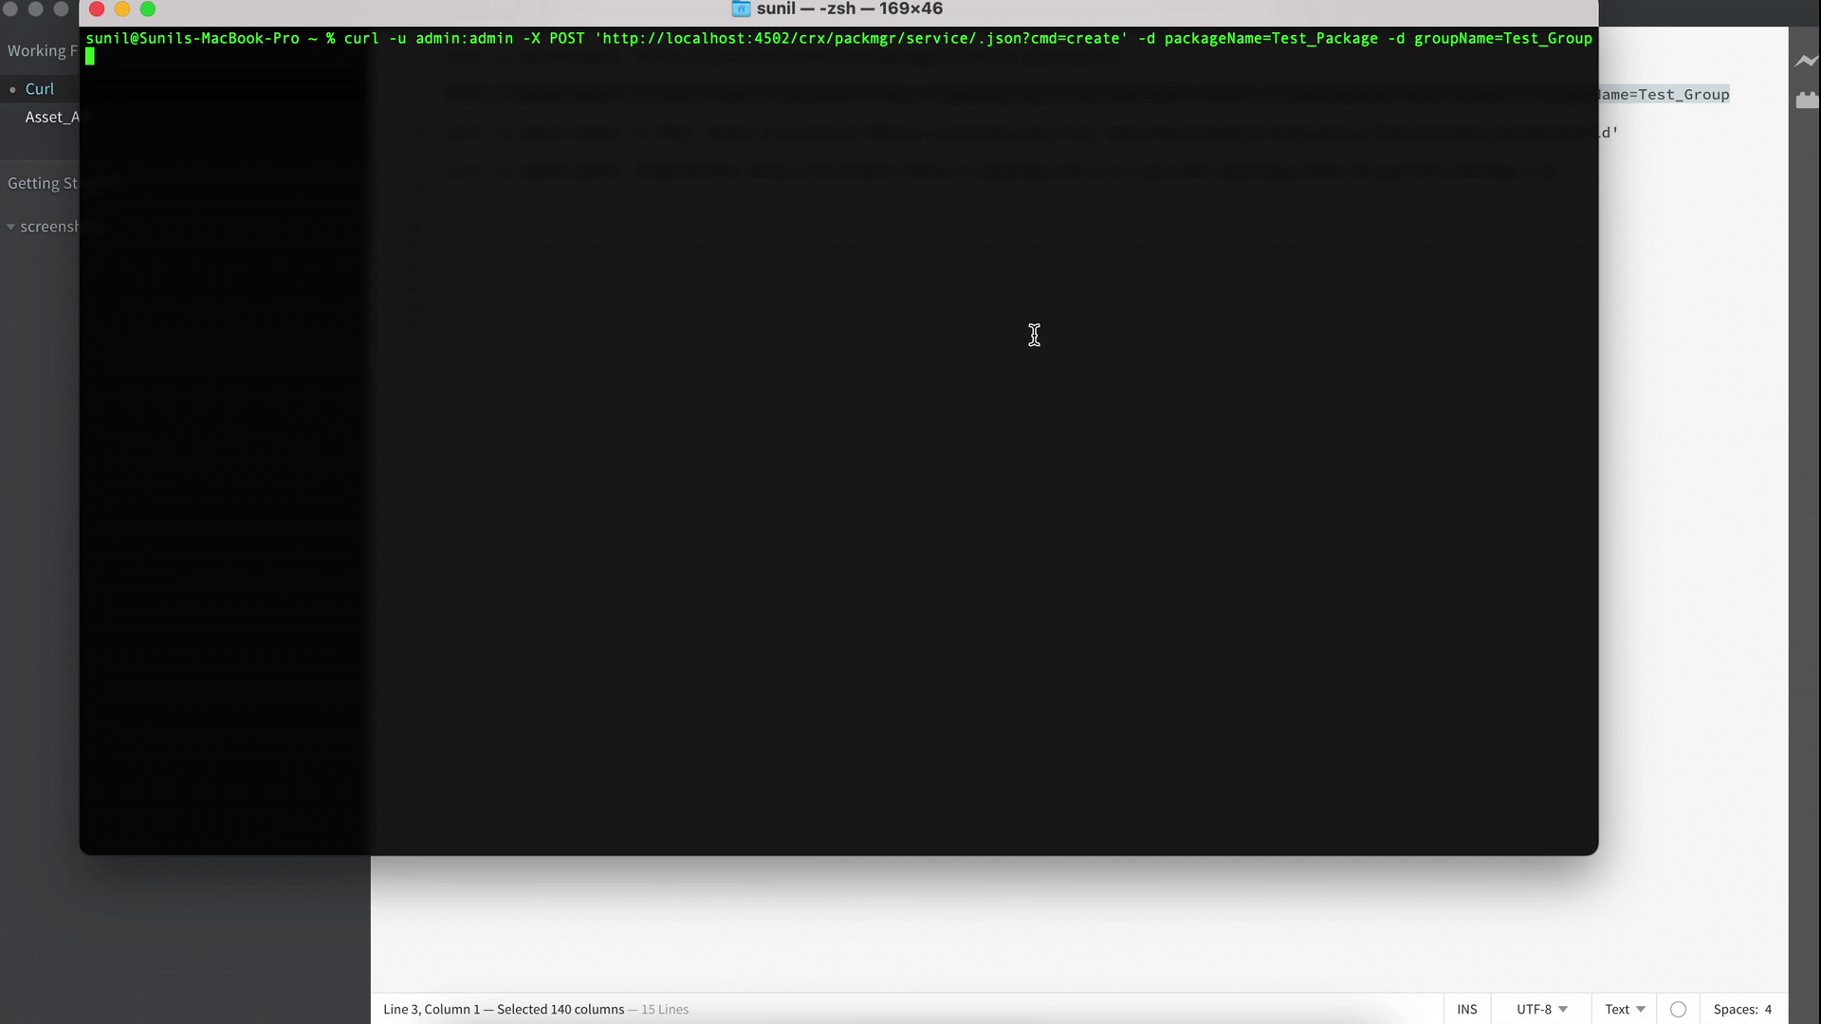
left_click_drag(1031, 38, 1119, 37)
left_click(1140, 40)
left_click_drag(1140, 40, 1228, 36)
left_click(1237, 39)
key("Return")
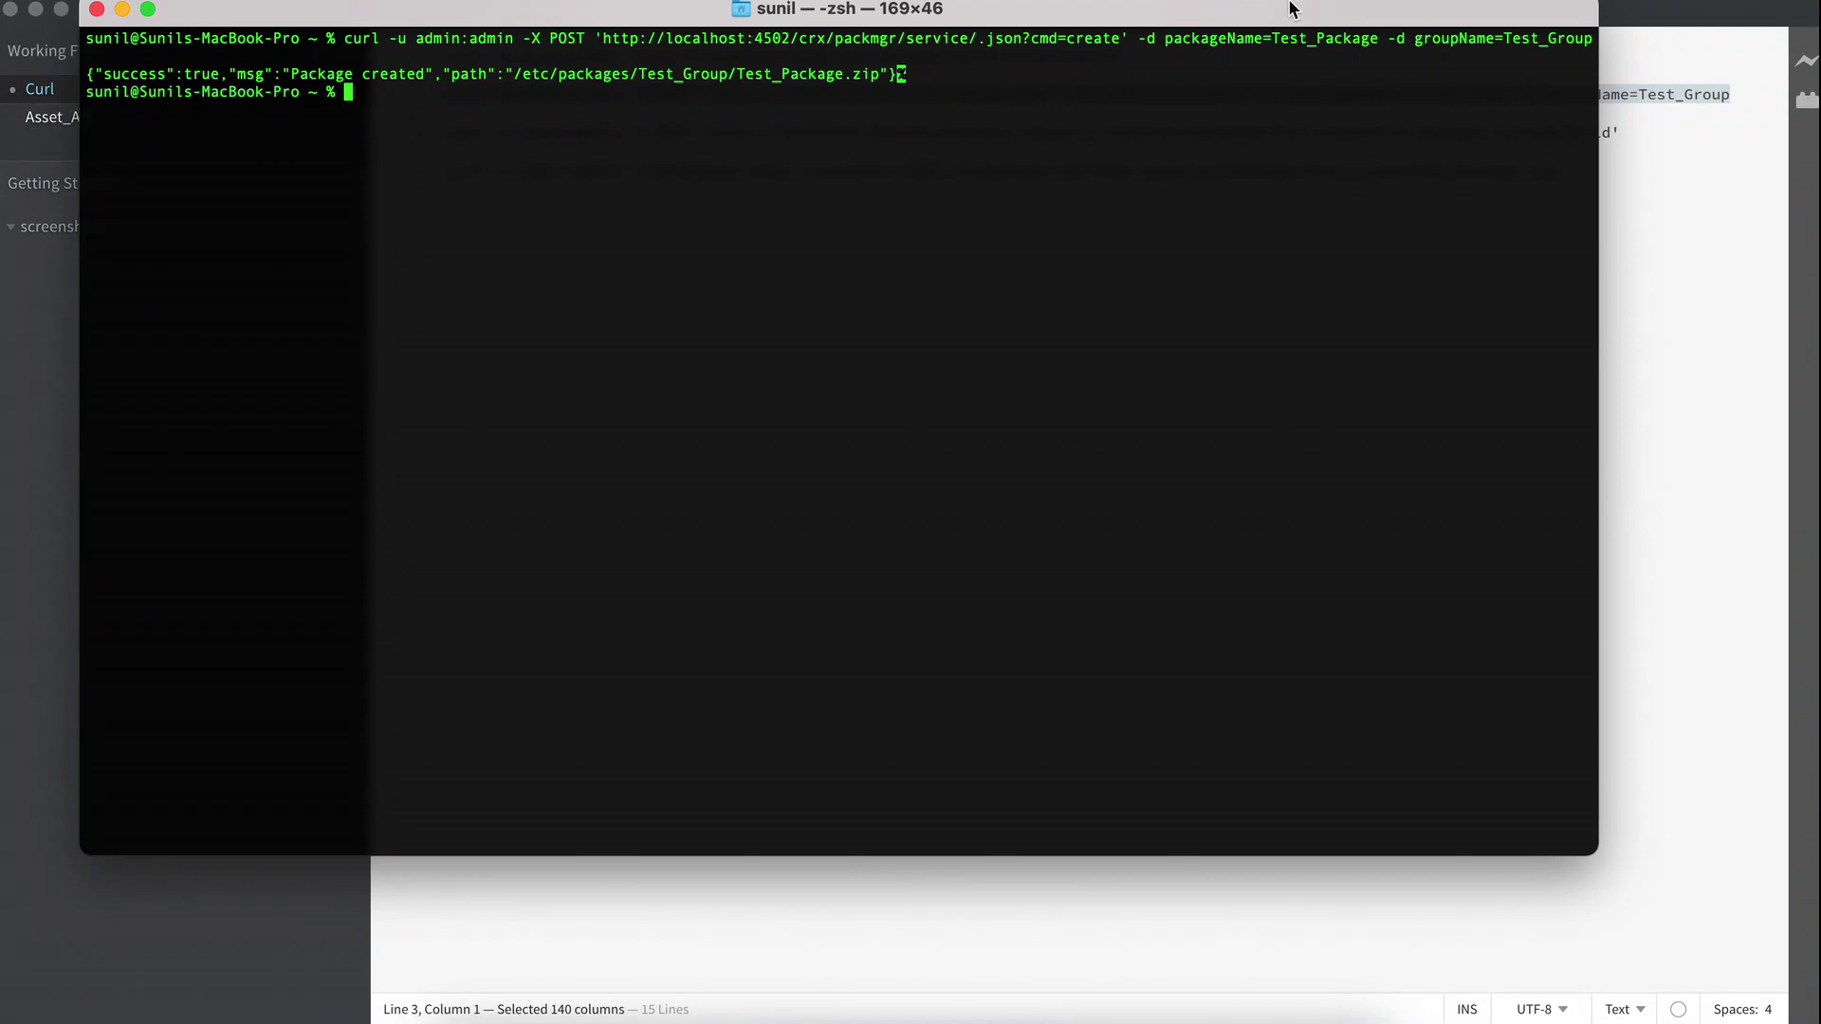
left_click_drag(273, 66, 174, 72)
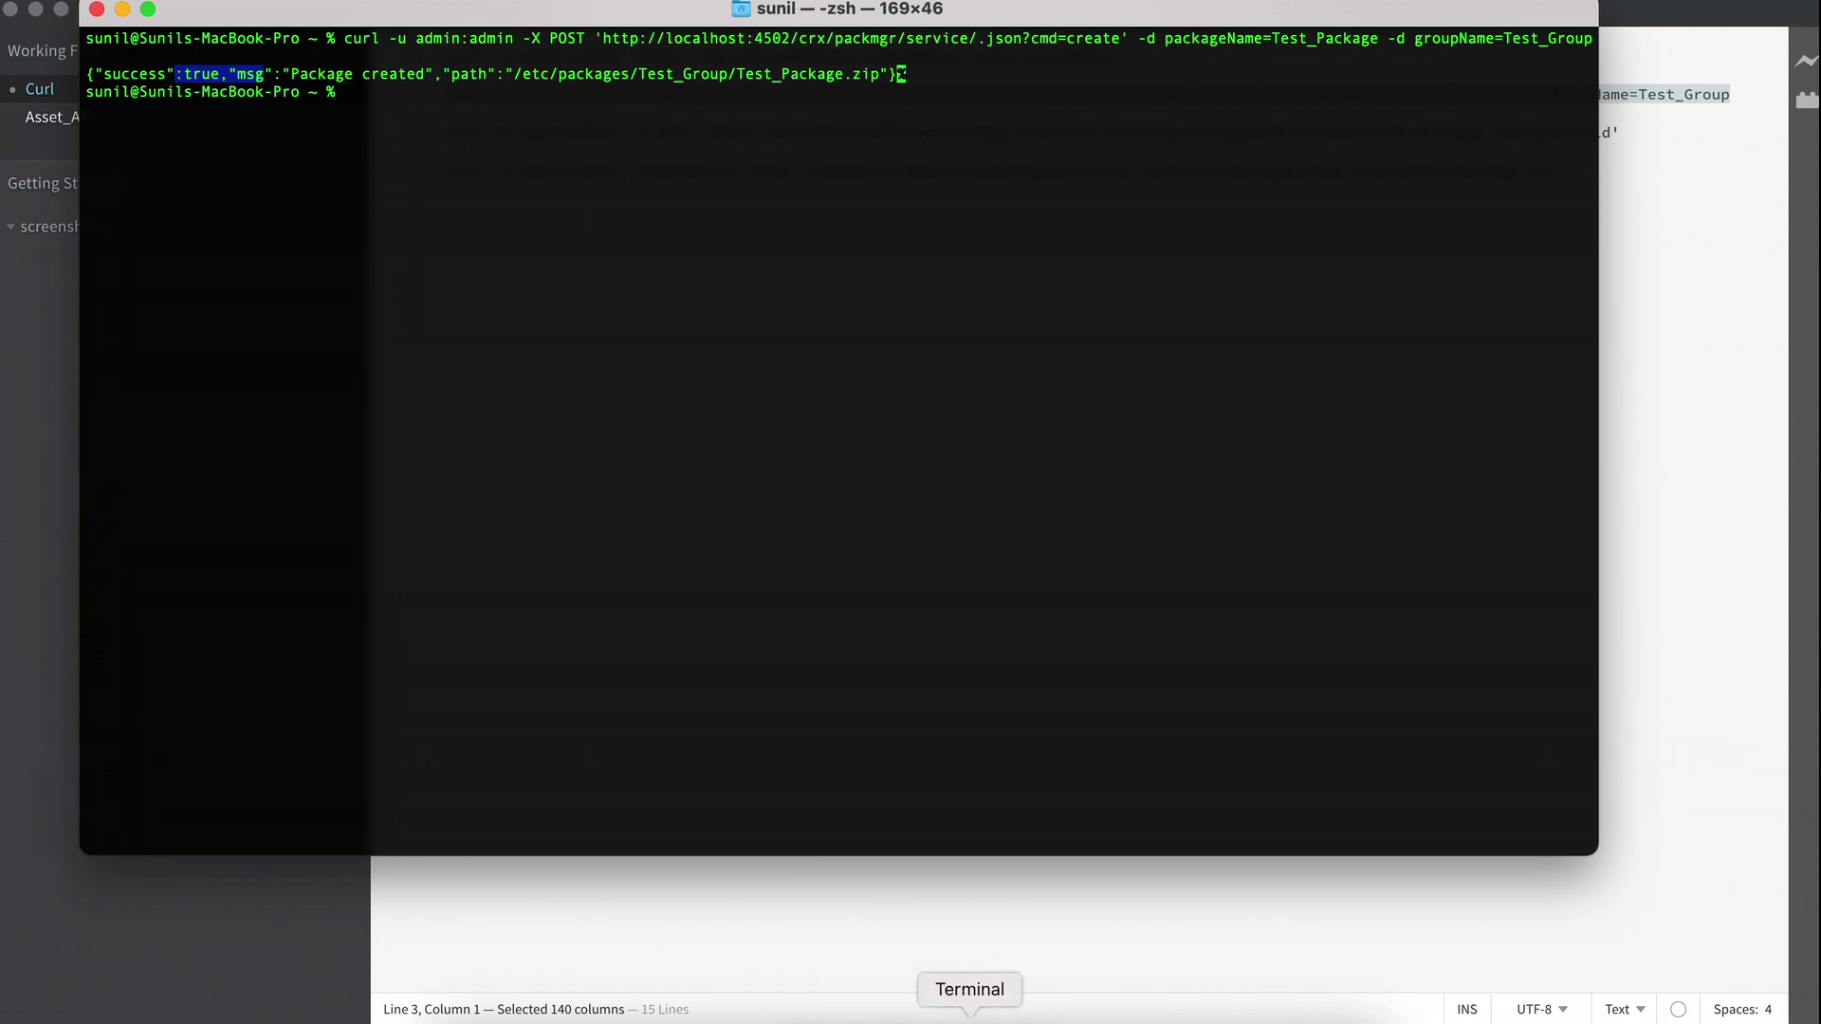
Reload the CRX Package Manager list in Chrome to check for Test_Package.
left_click(968, 1010)
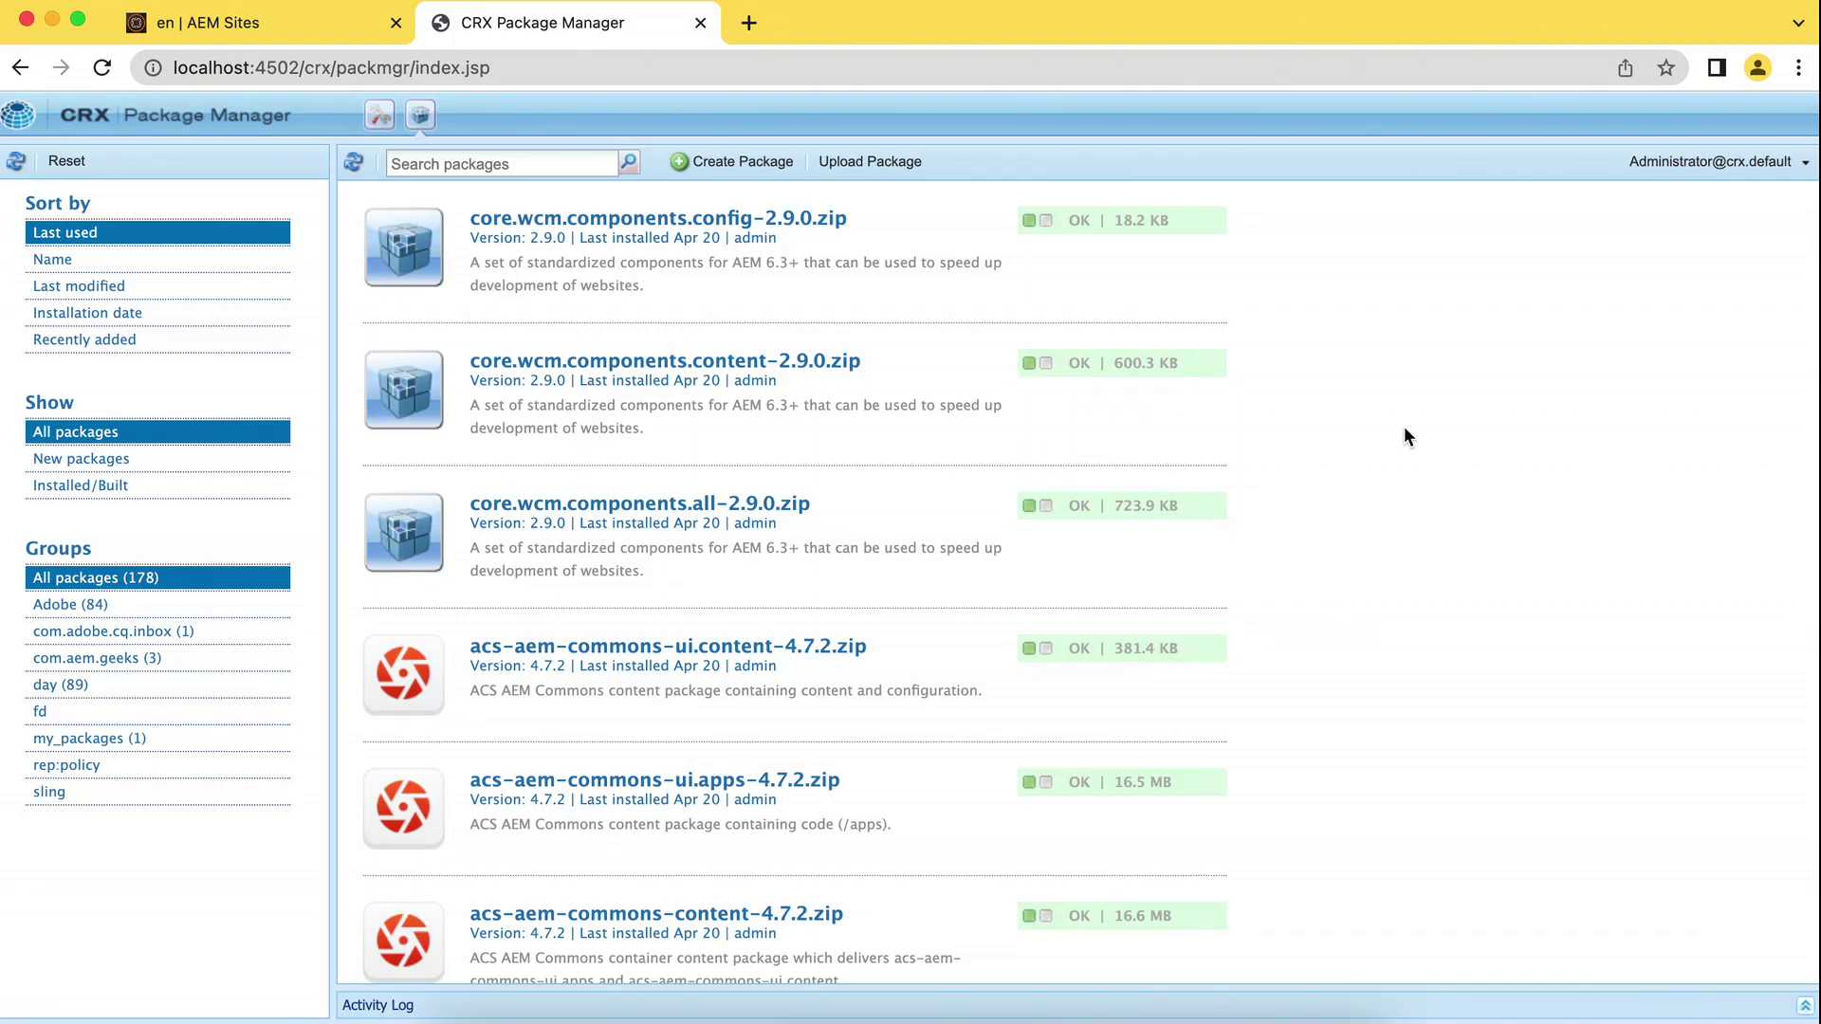
left_click(100, 69)
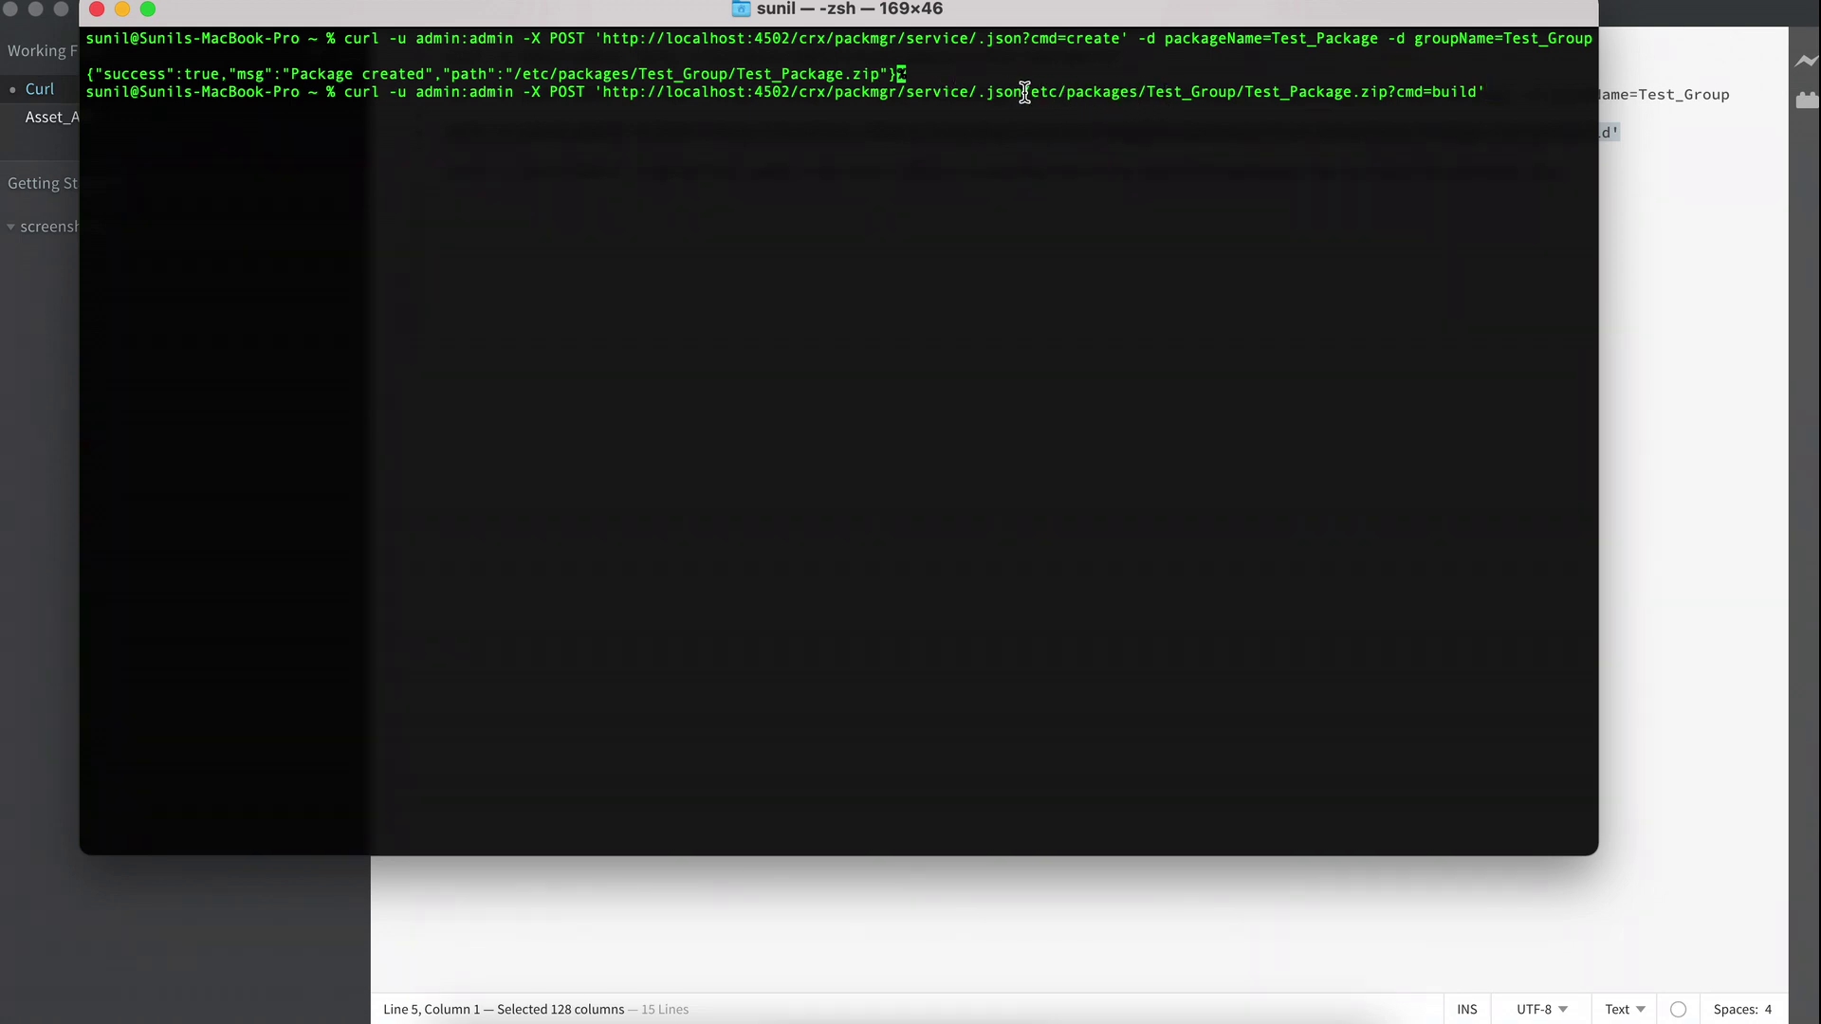
Run the cmd=build curl command on /etc/packages/Test_Group/Test_Package.zip, returning 'Package built'.
left_click_drag(1022, 91, 925, 91)
left_click(1033, 94)
left_click_drag(1032, 94, 1195, 91)
double_click(1195, 91)
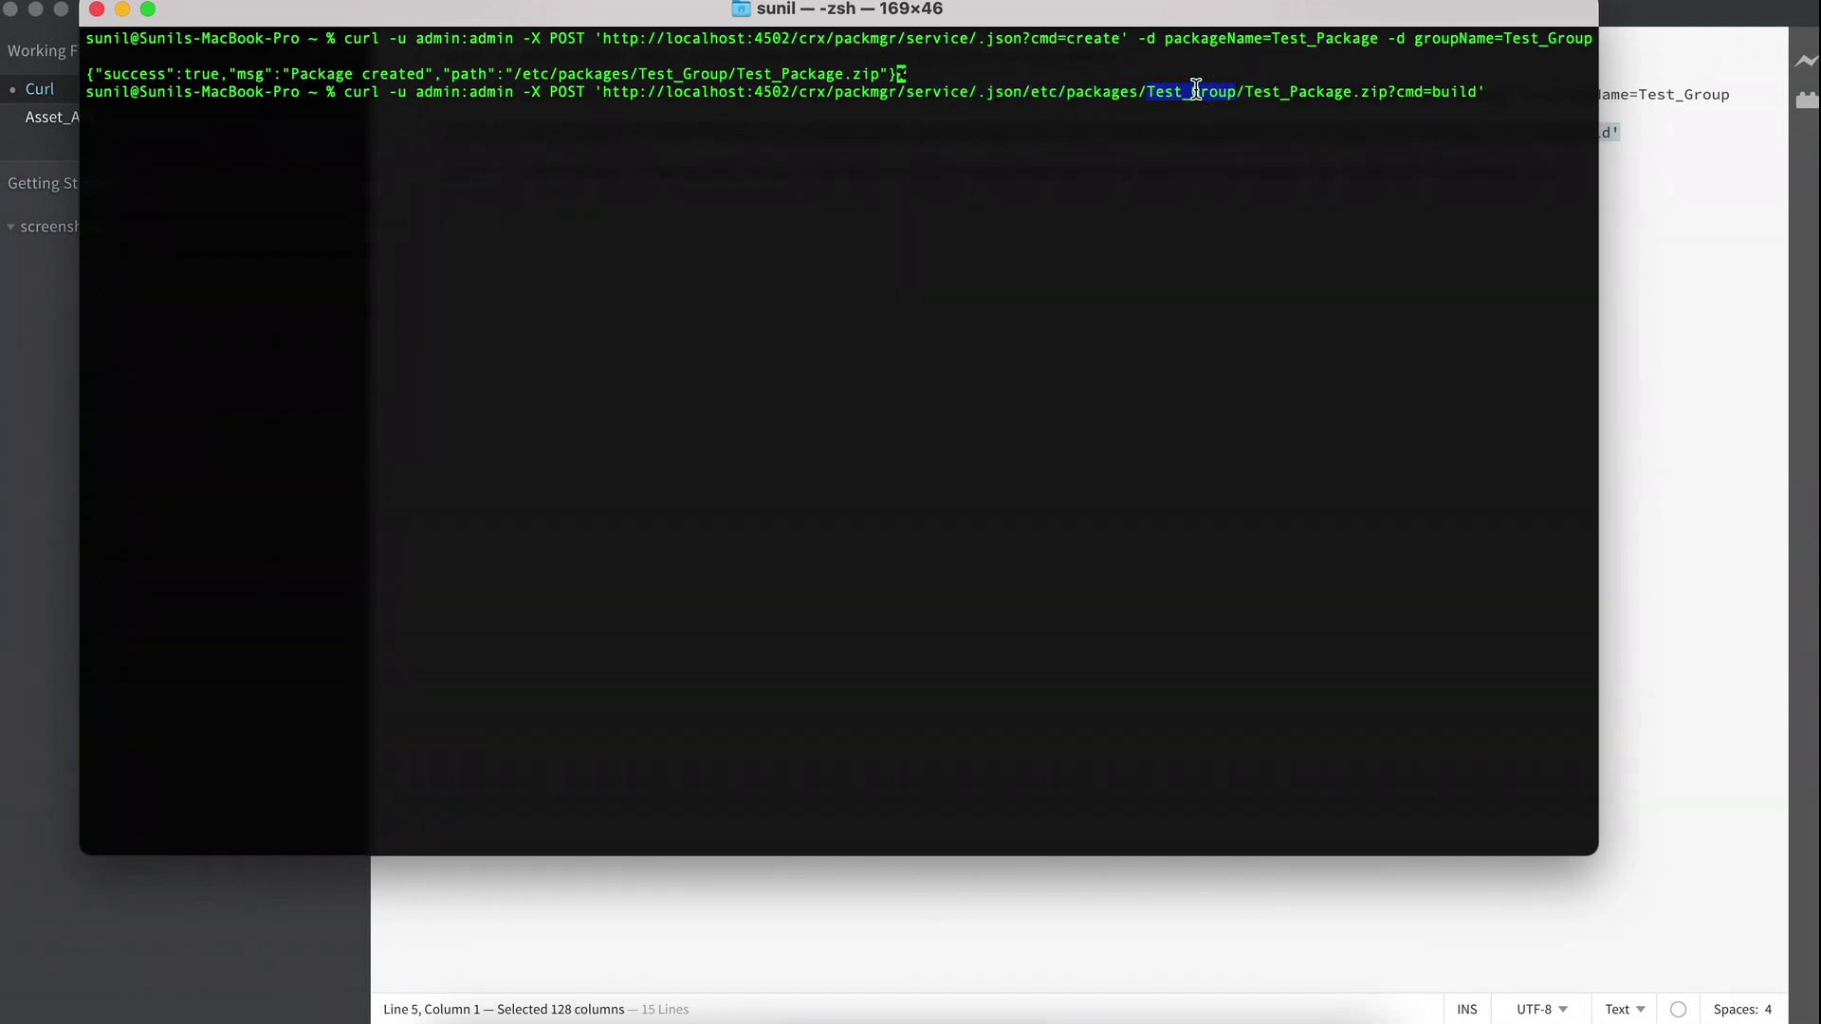
double_click(1282, 91)
scroll(1071, 81, "up", 3)
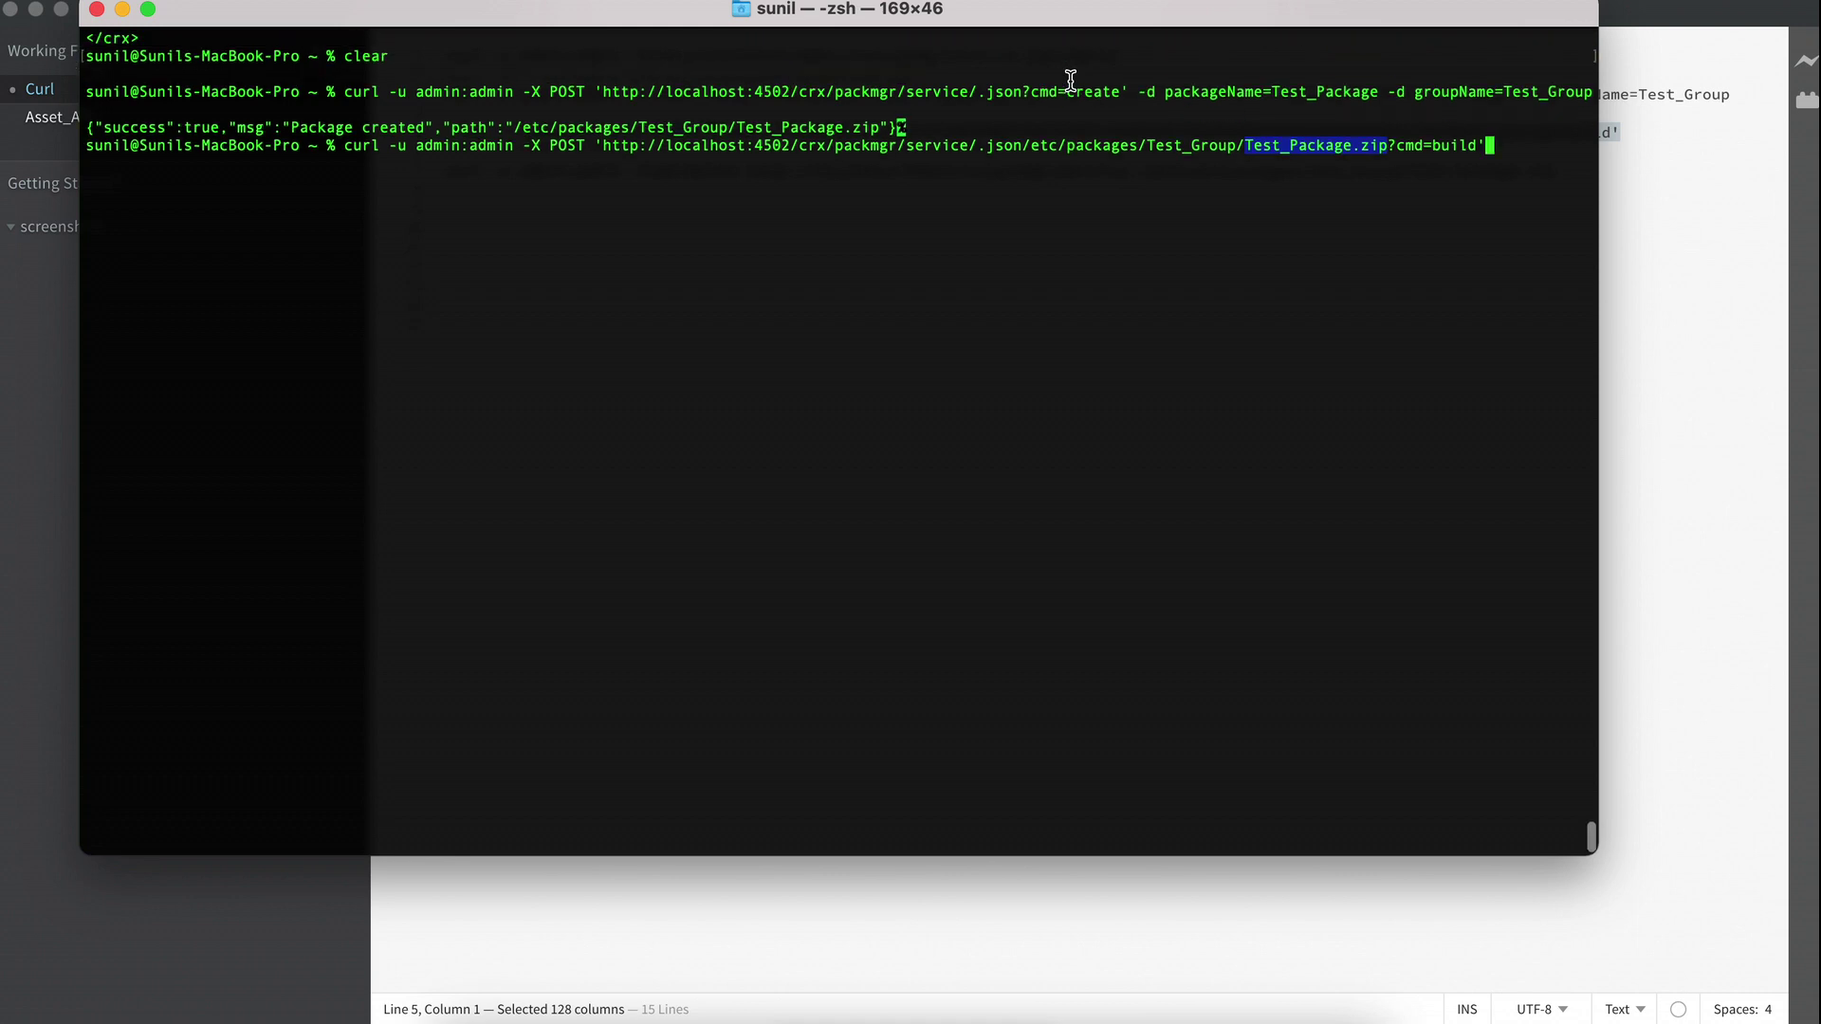
double_click(1351, 146)
left_click(1489, 201)
left_click_drag(1488, 201, 1386, 201)
left_click(1406, 197)
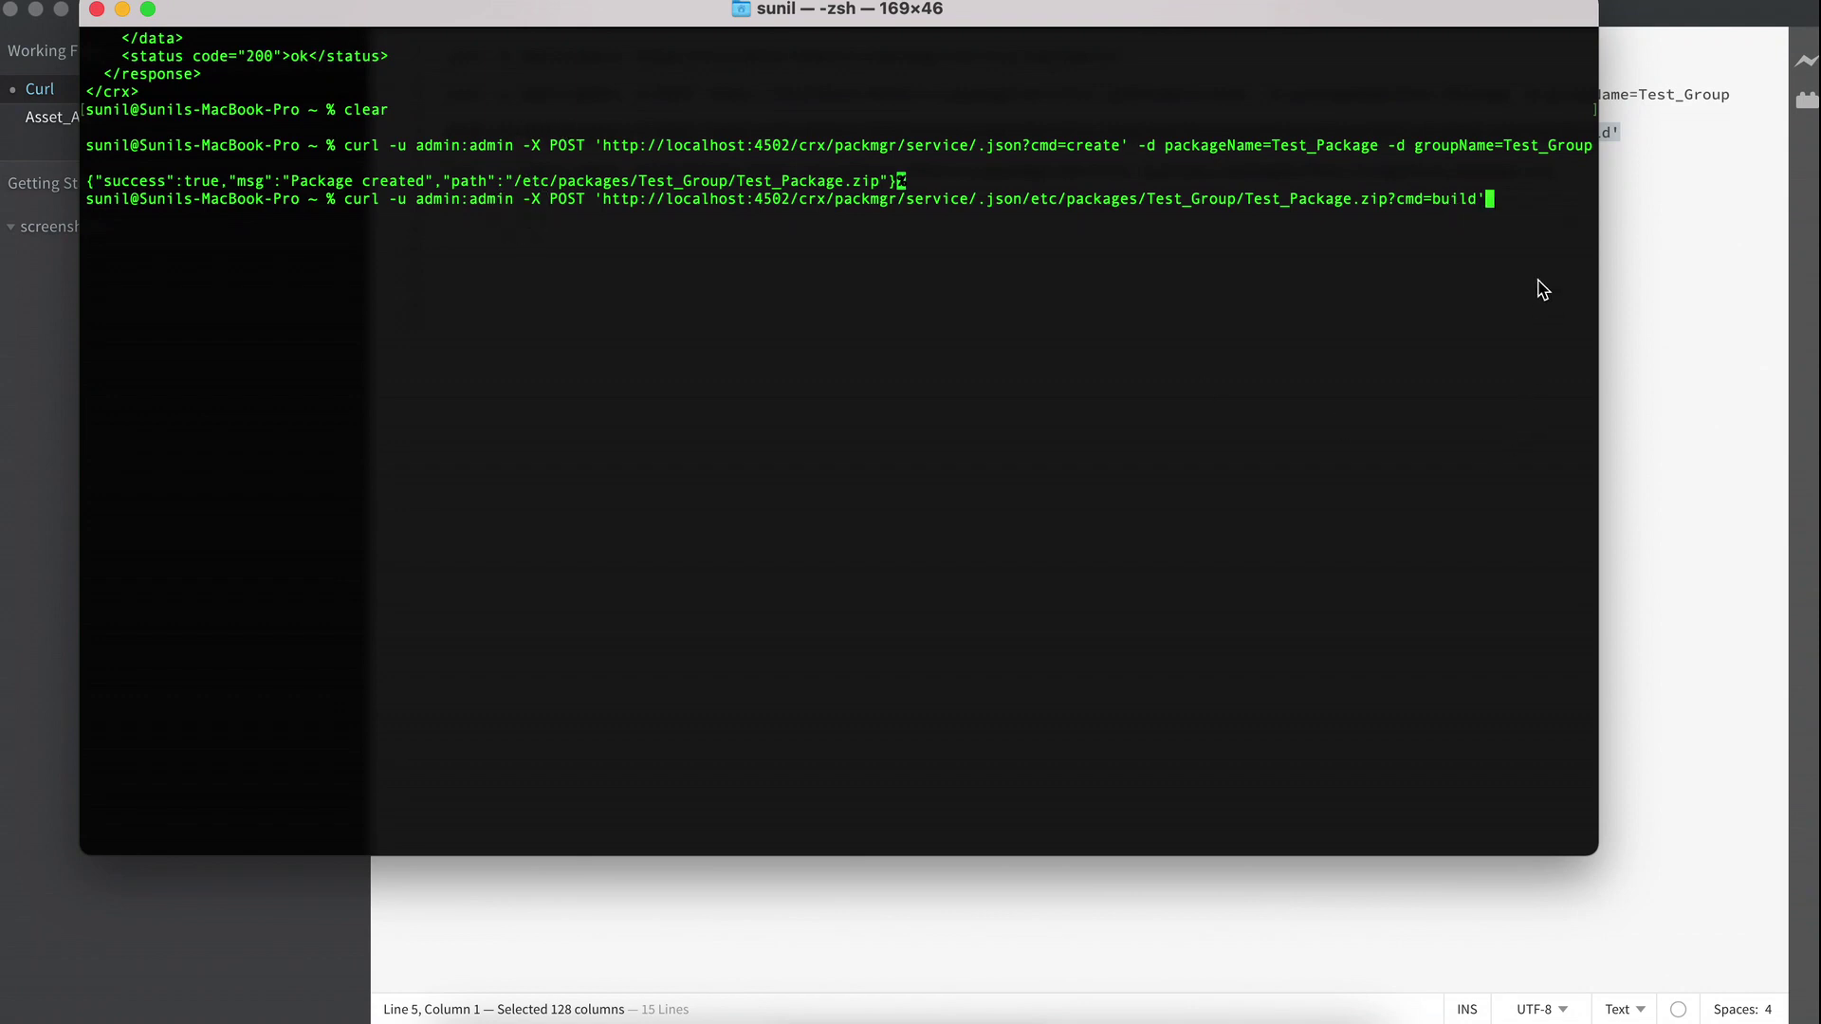
key("Return")
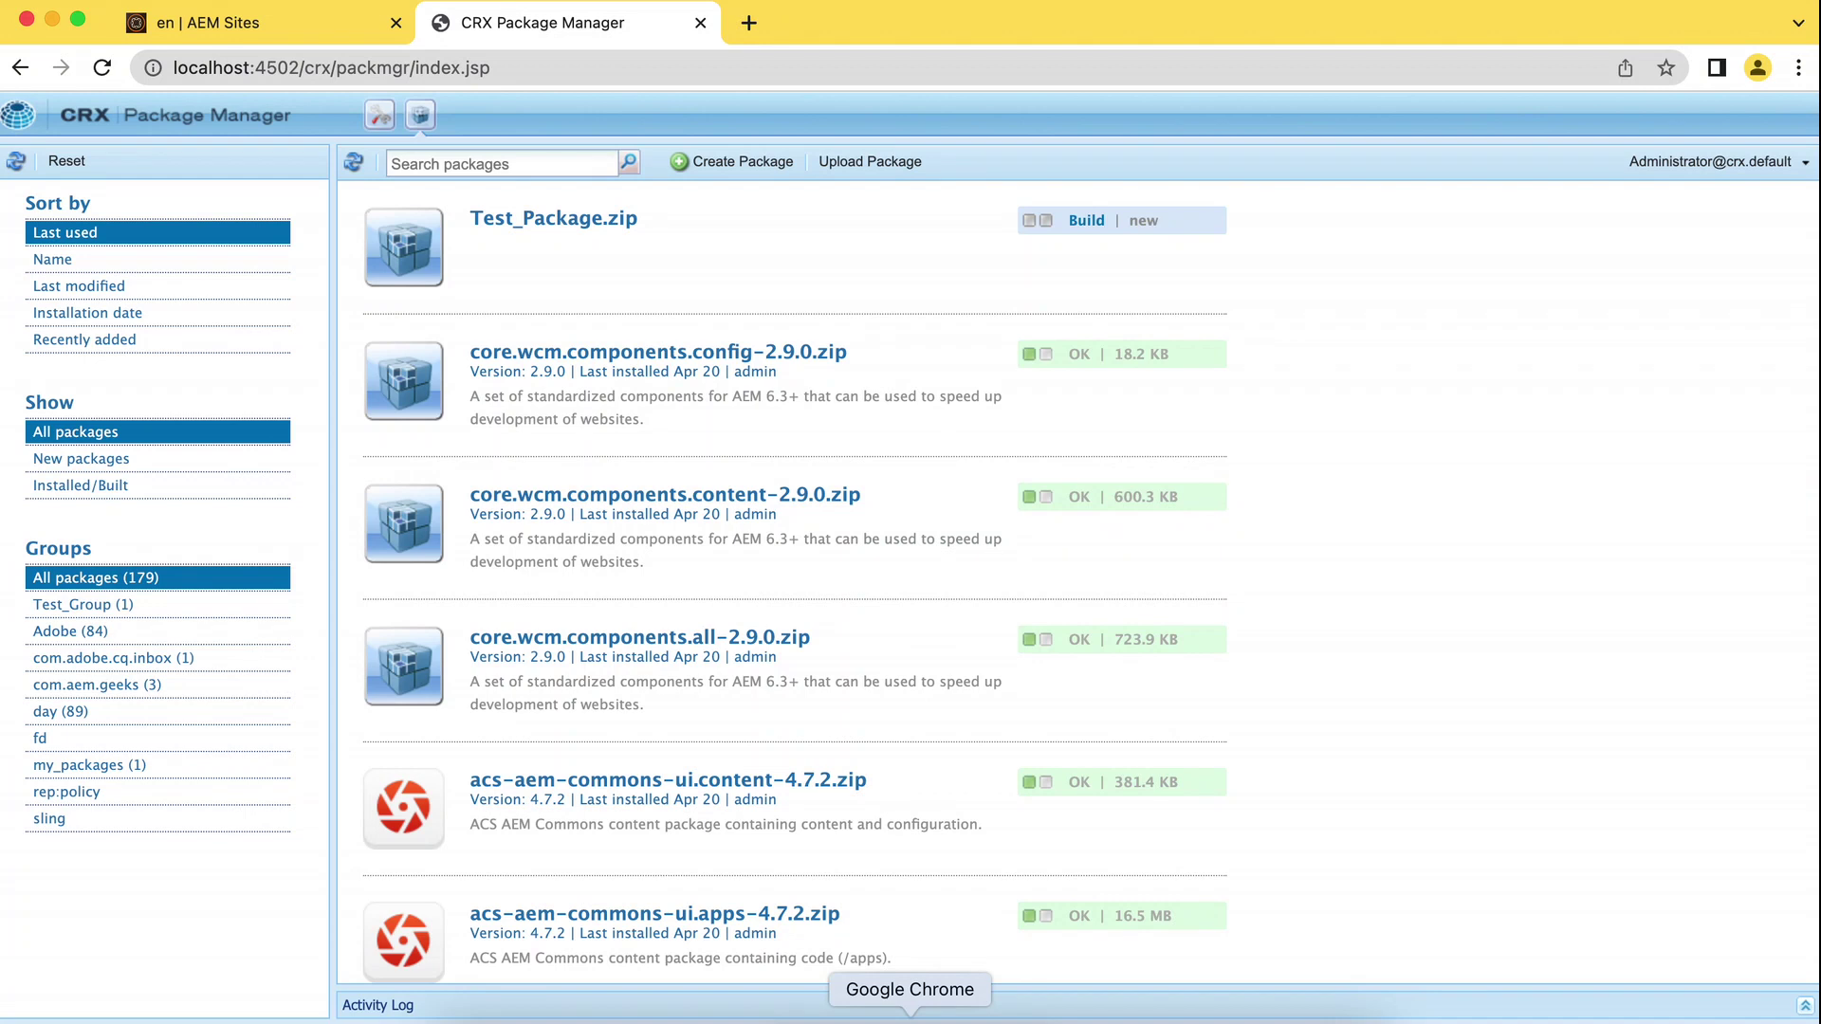
Reload Package Manager to confirm Test_Package.zip is built at 3.4 KB, then clear the terminal.
left_click(102, 68)
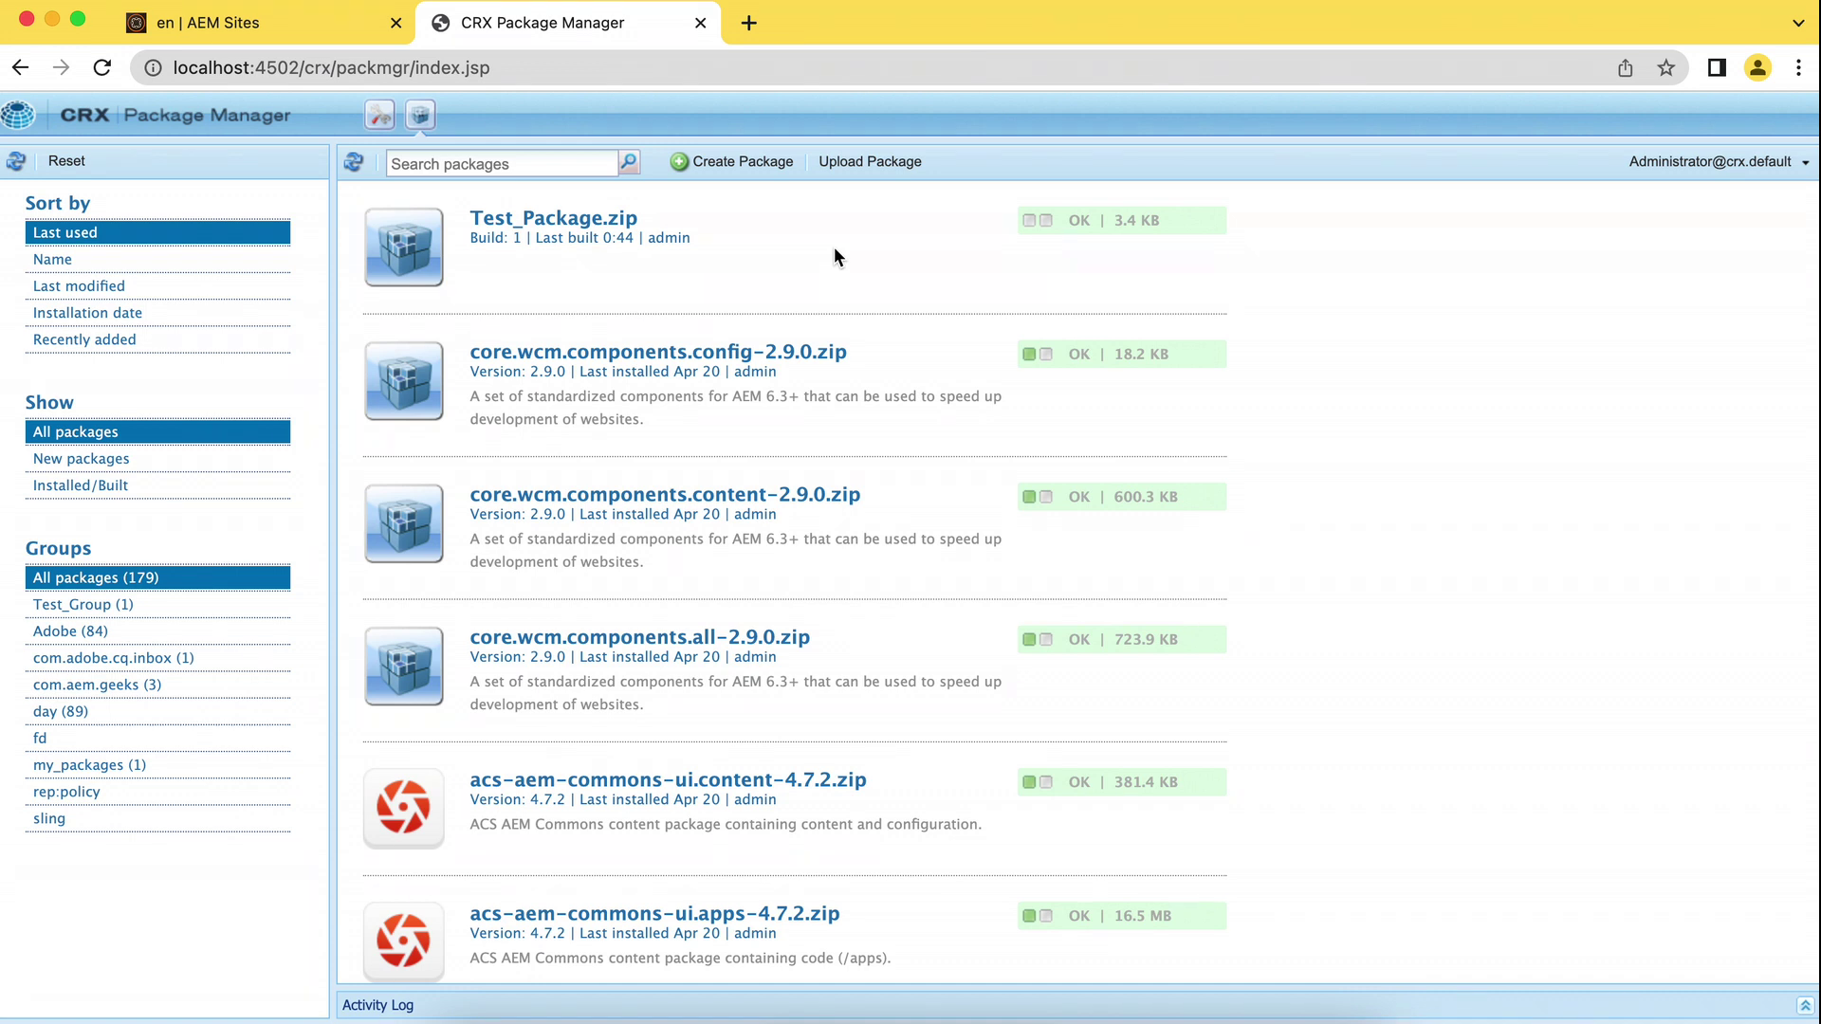
key("super+Tab")
type("clear")
key("Return")
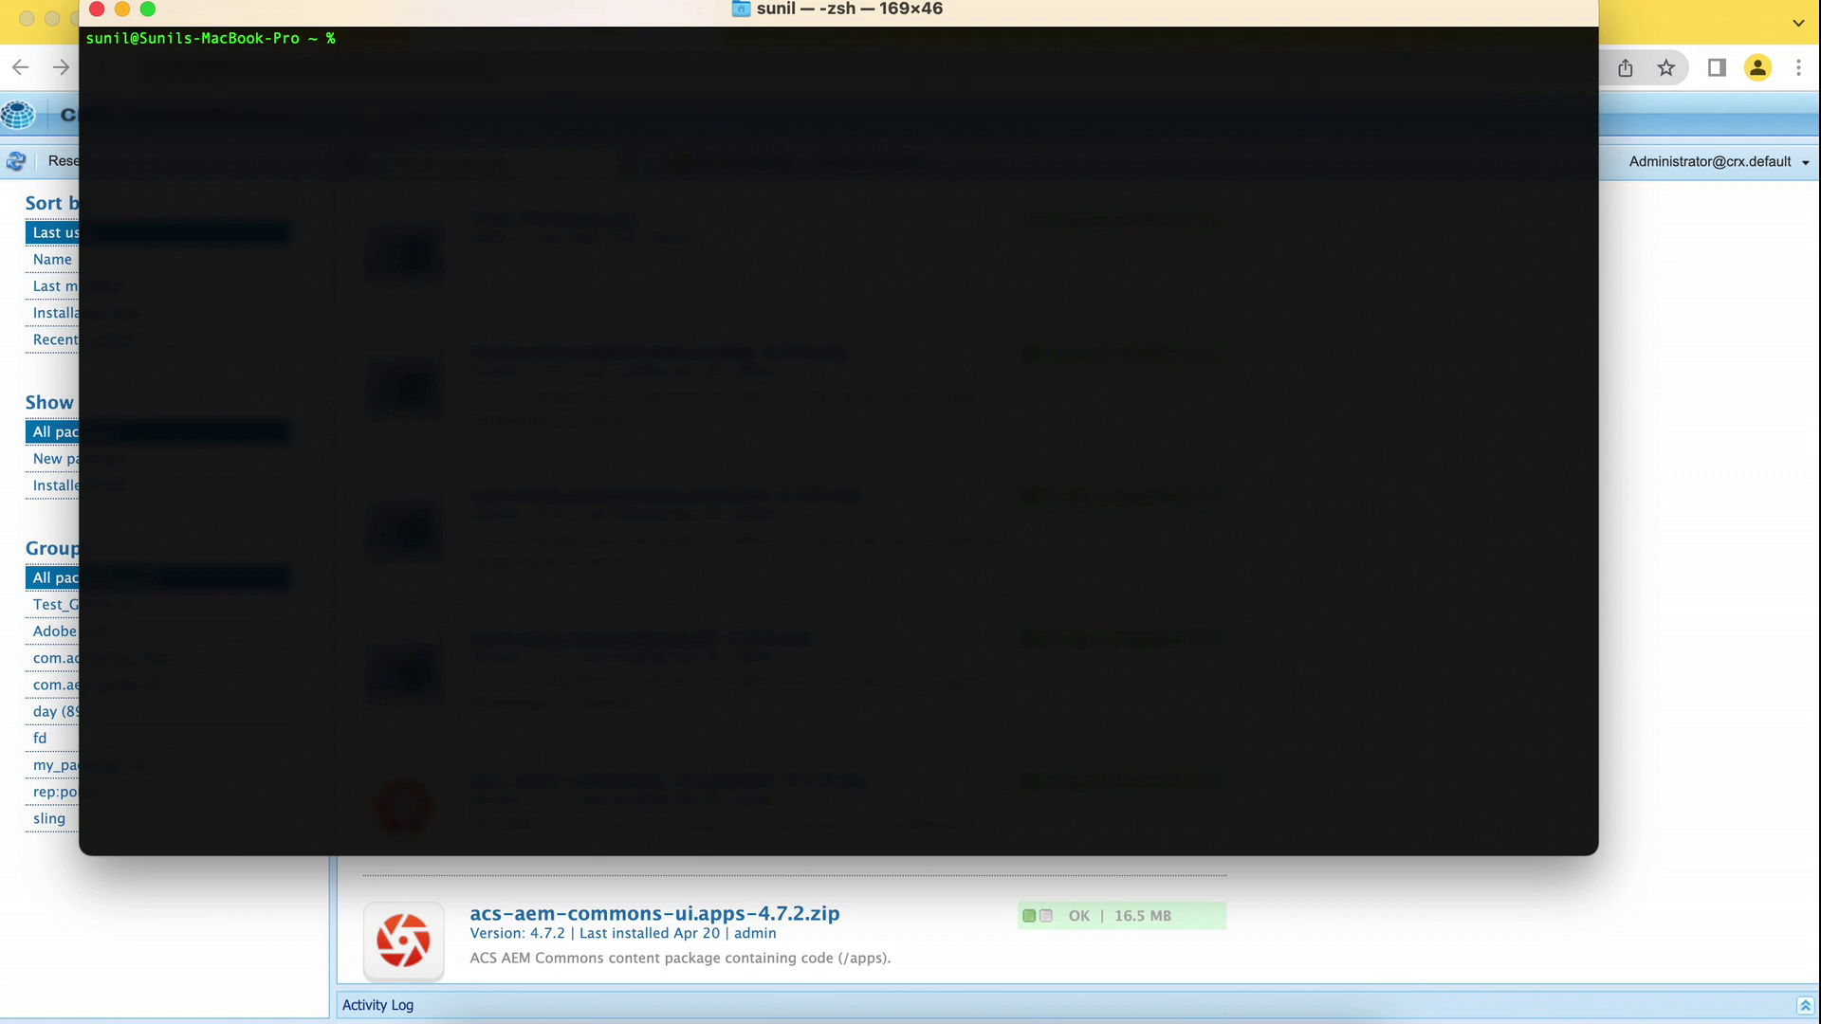
Paste the createUser curl command for /libs/granite/security/post/authorizables and highlight its parameters without running it.
key("super+v")
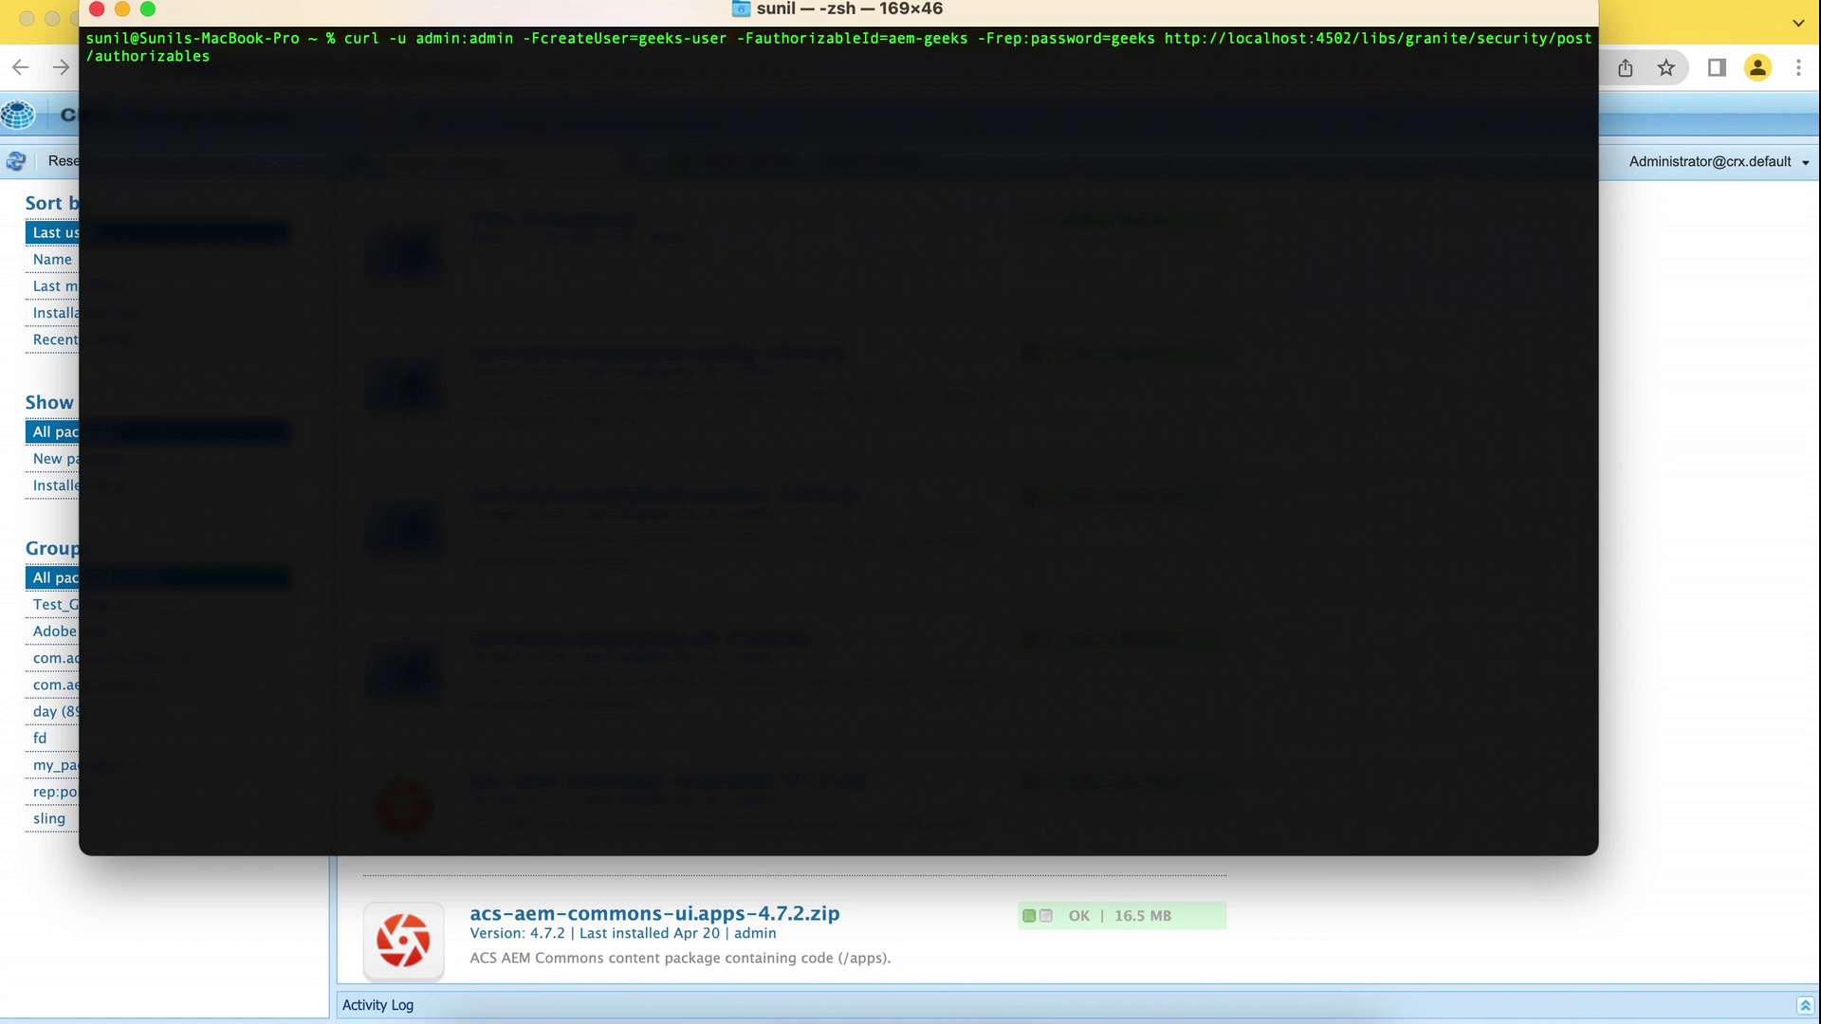
left_click(525, 41)
left_click_drag(526, 41, 729, 32)
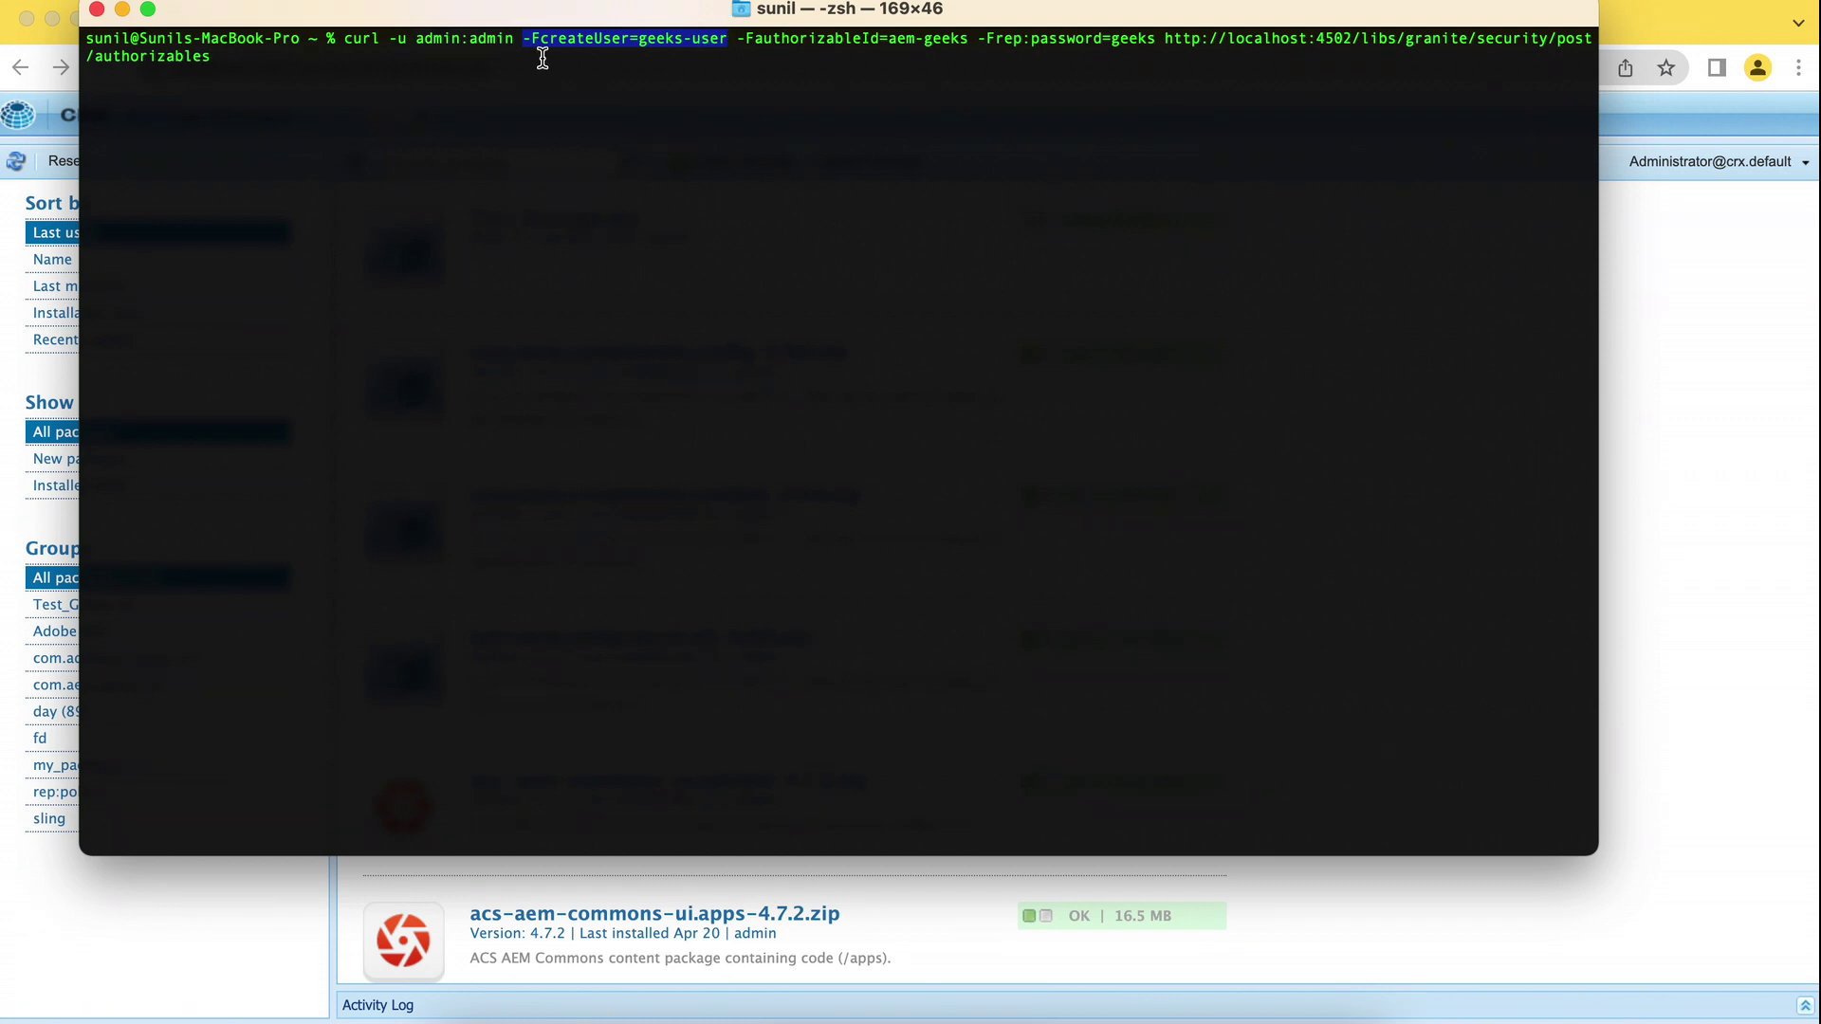
left_click(866, 38)
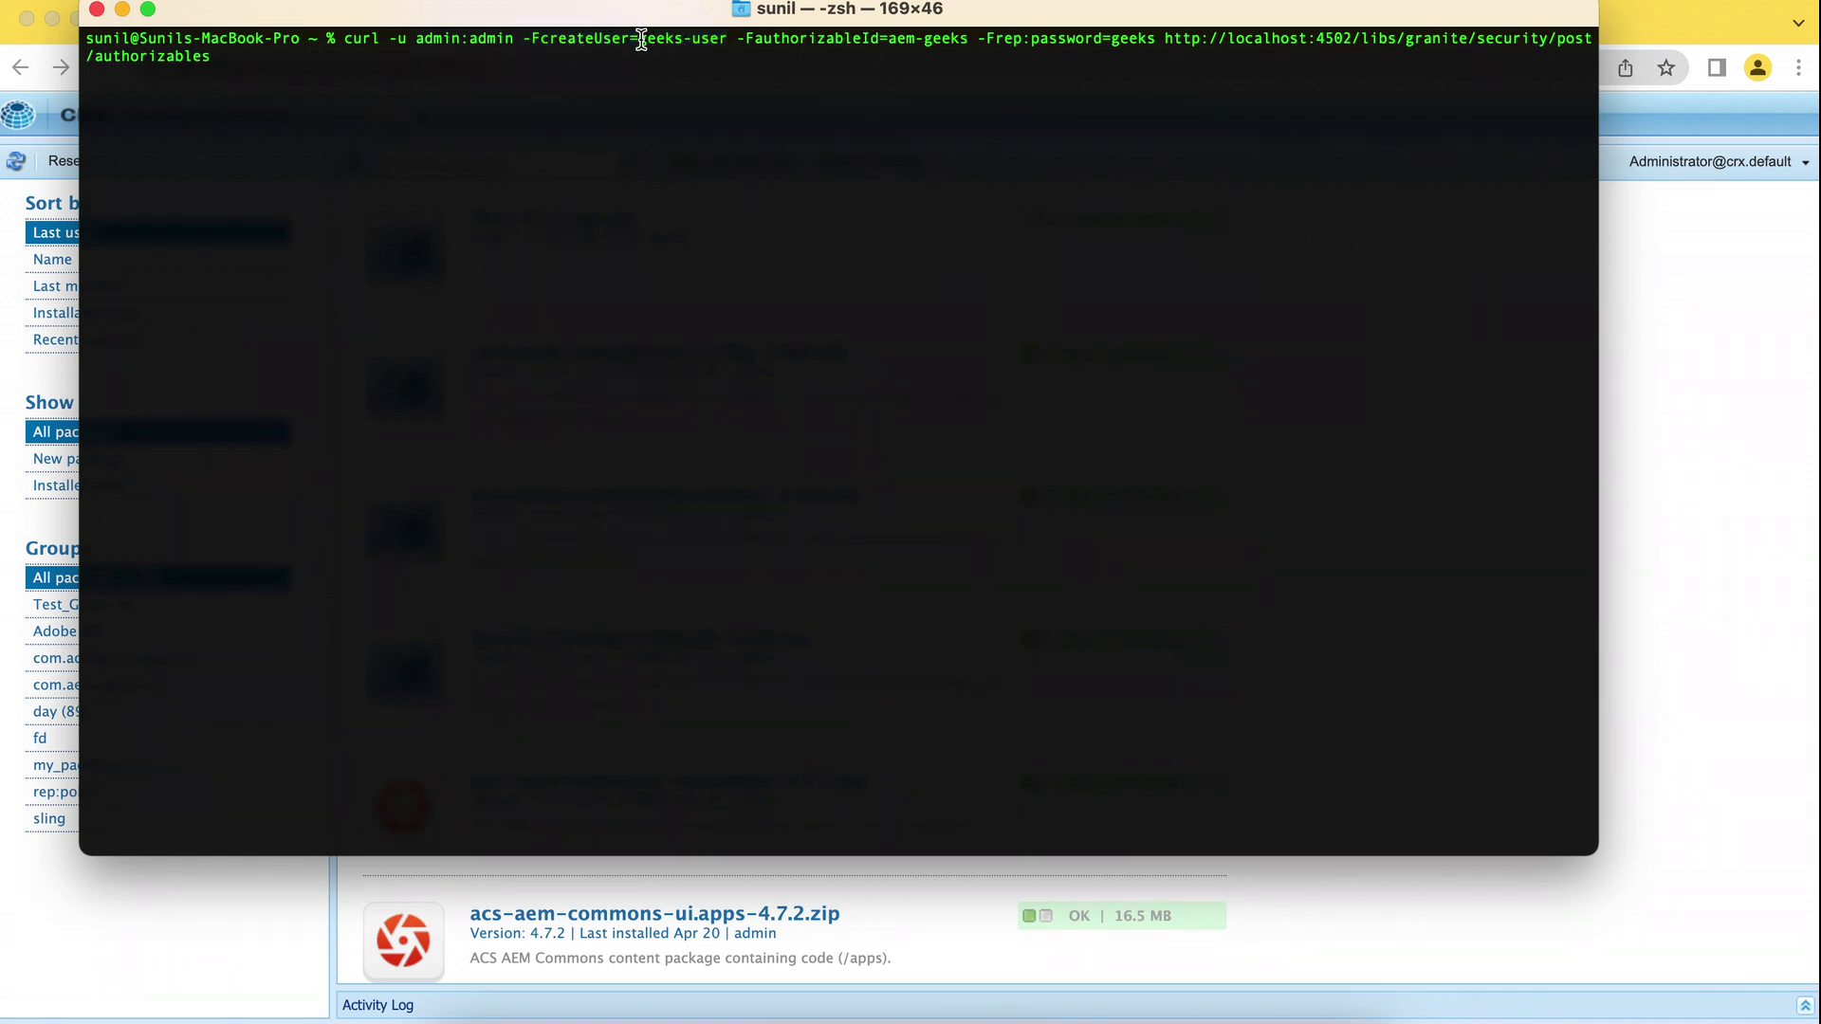
left_click_drag(636, 38, 738, 38)
double_click(955, 52)
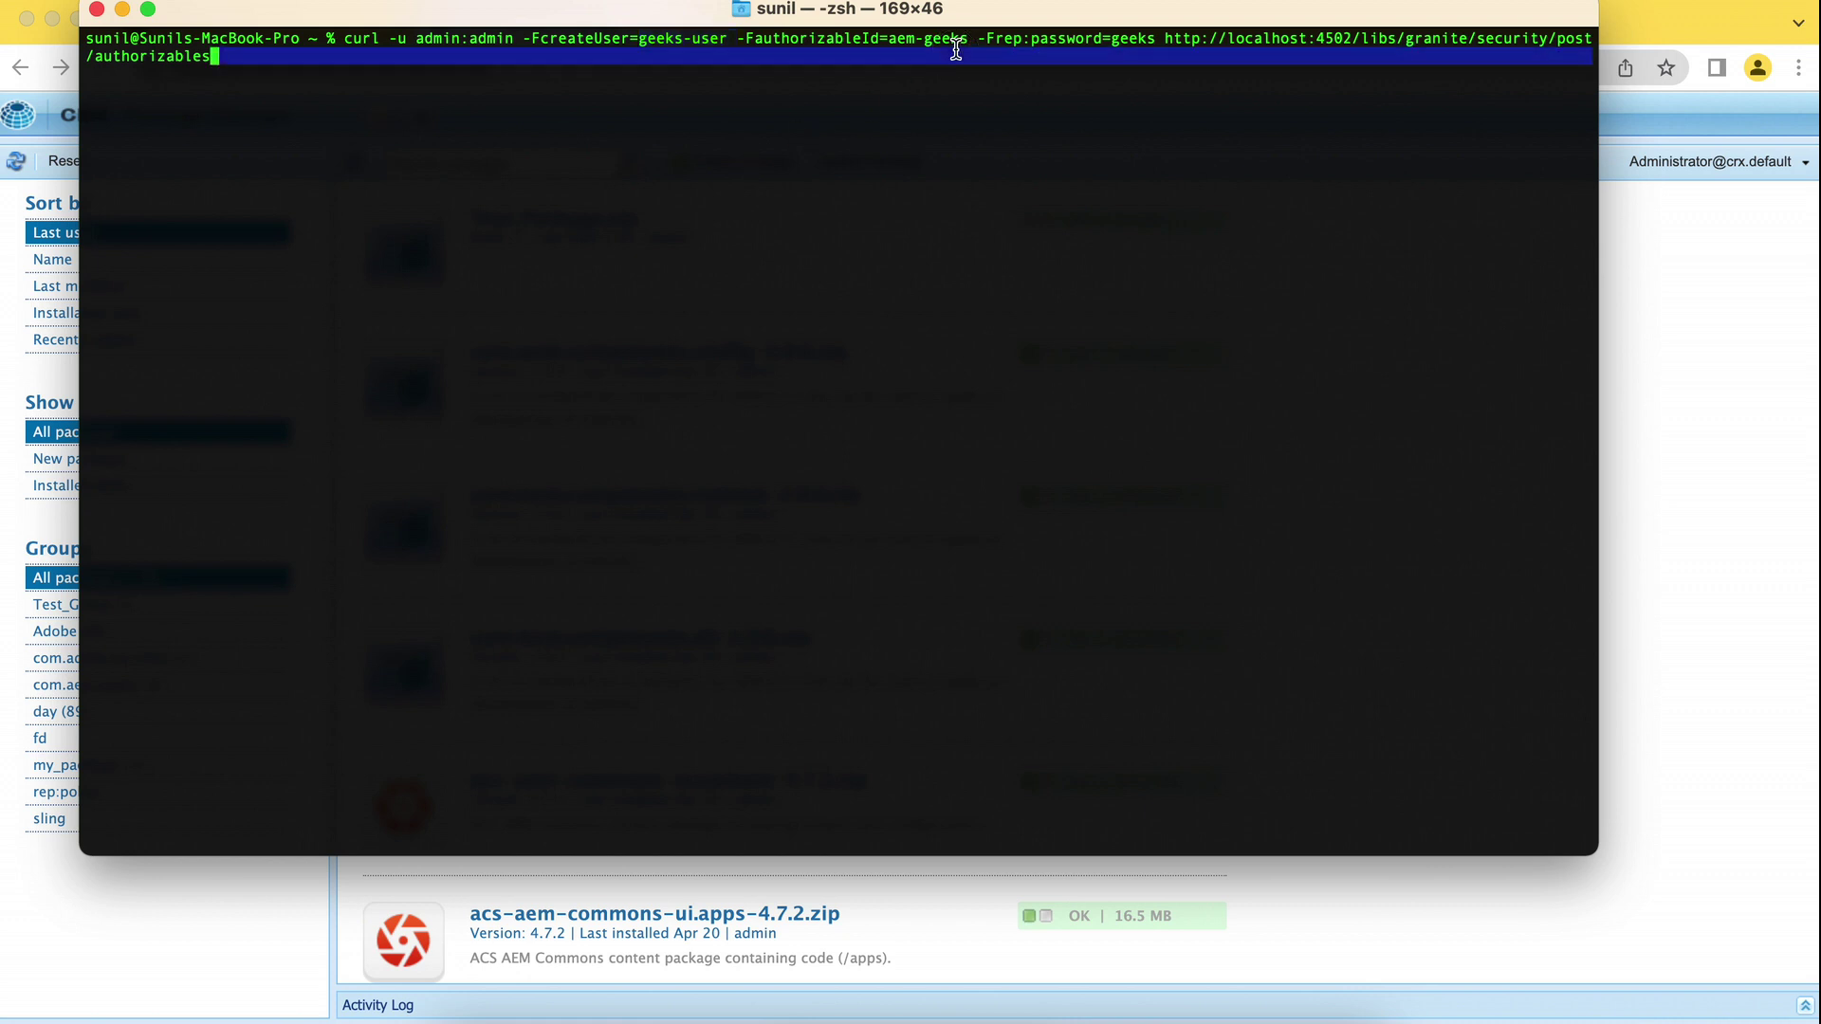
left_click(1119, 48)
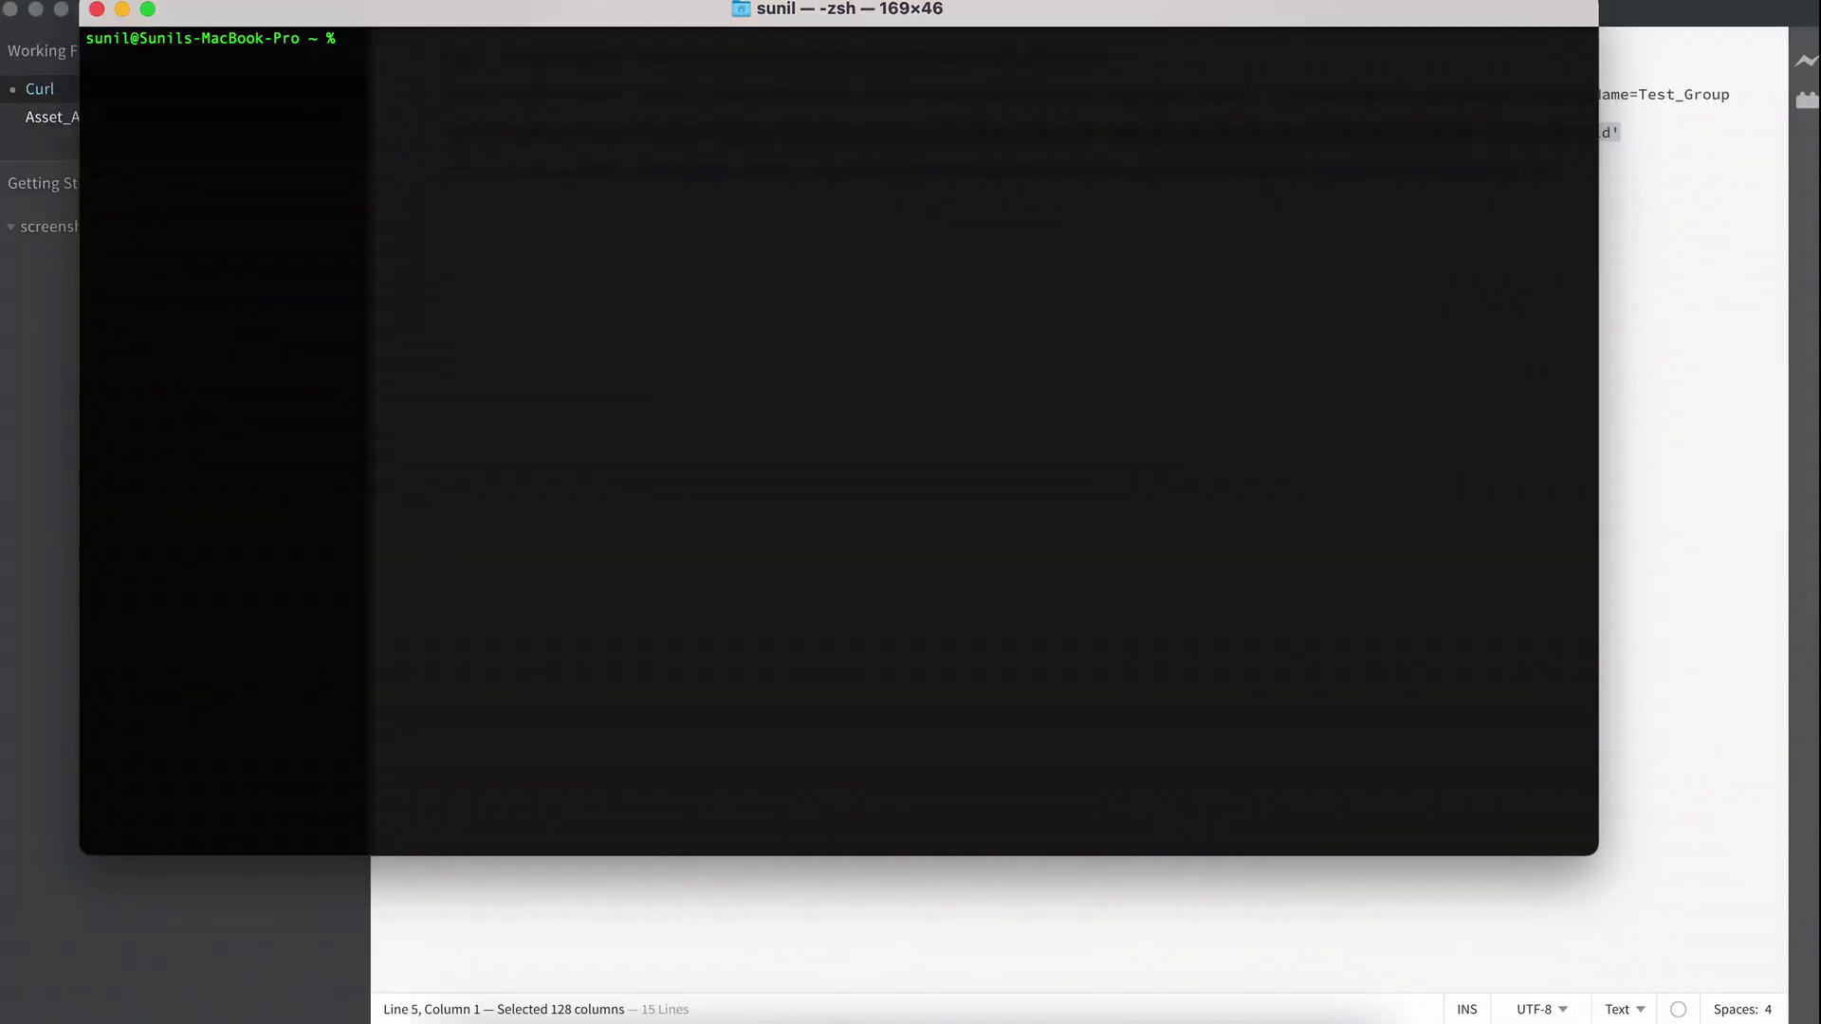
Run the createUser curl command with gender and name profile fields, getting 201 Created, and select the user path.
key("super+v")
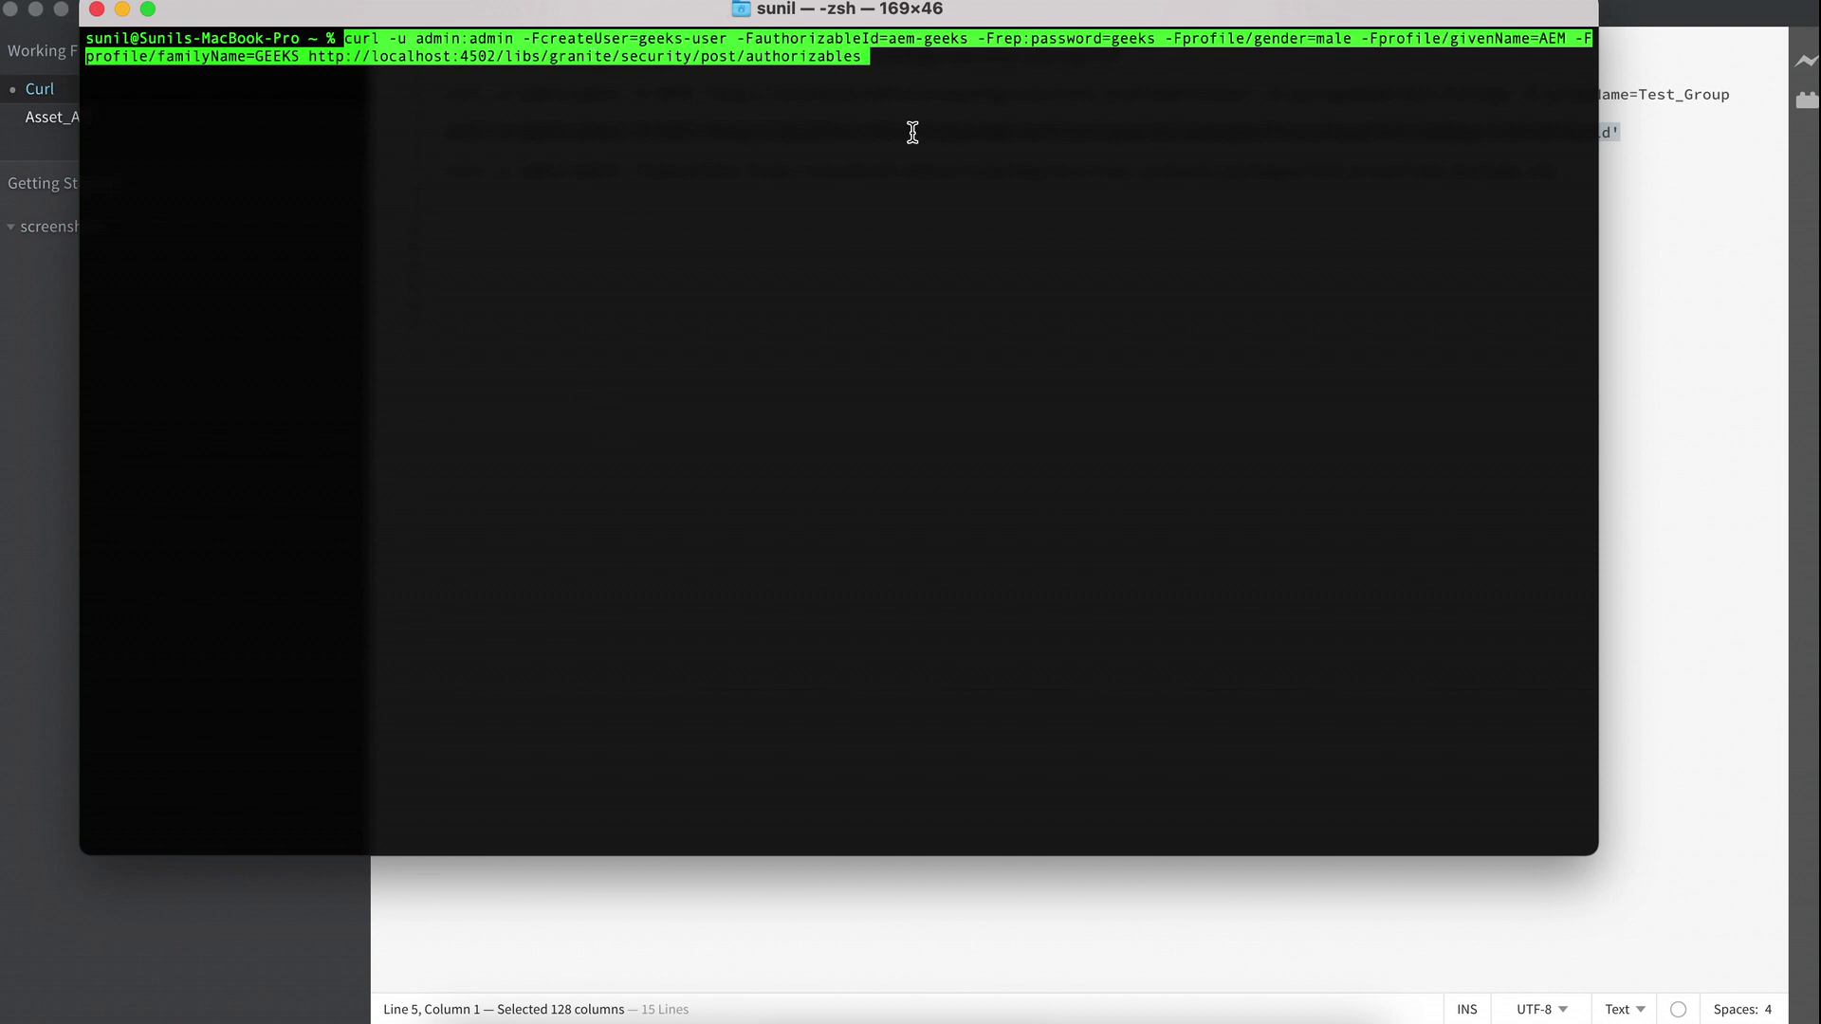
key("Right")
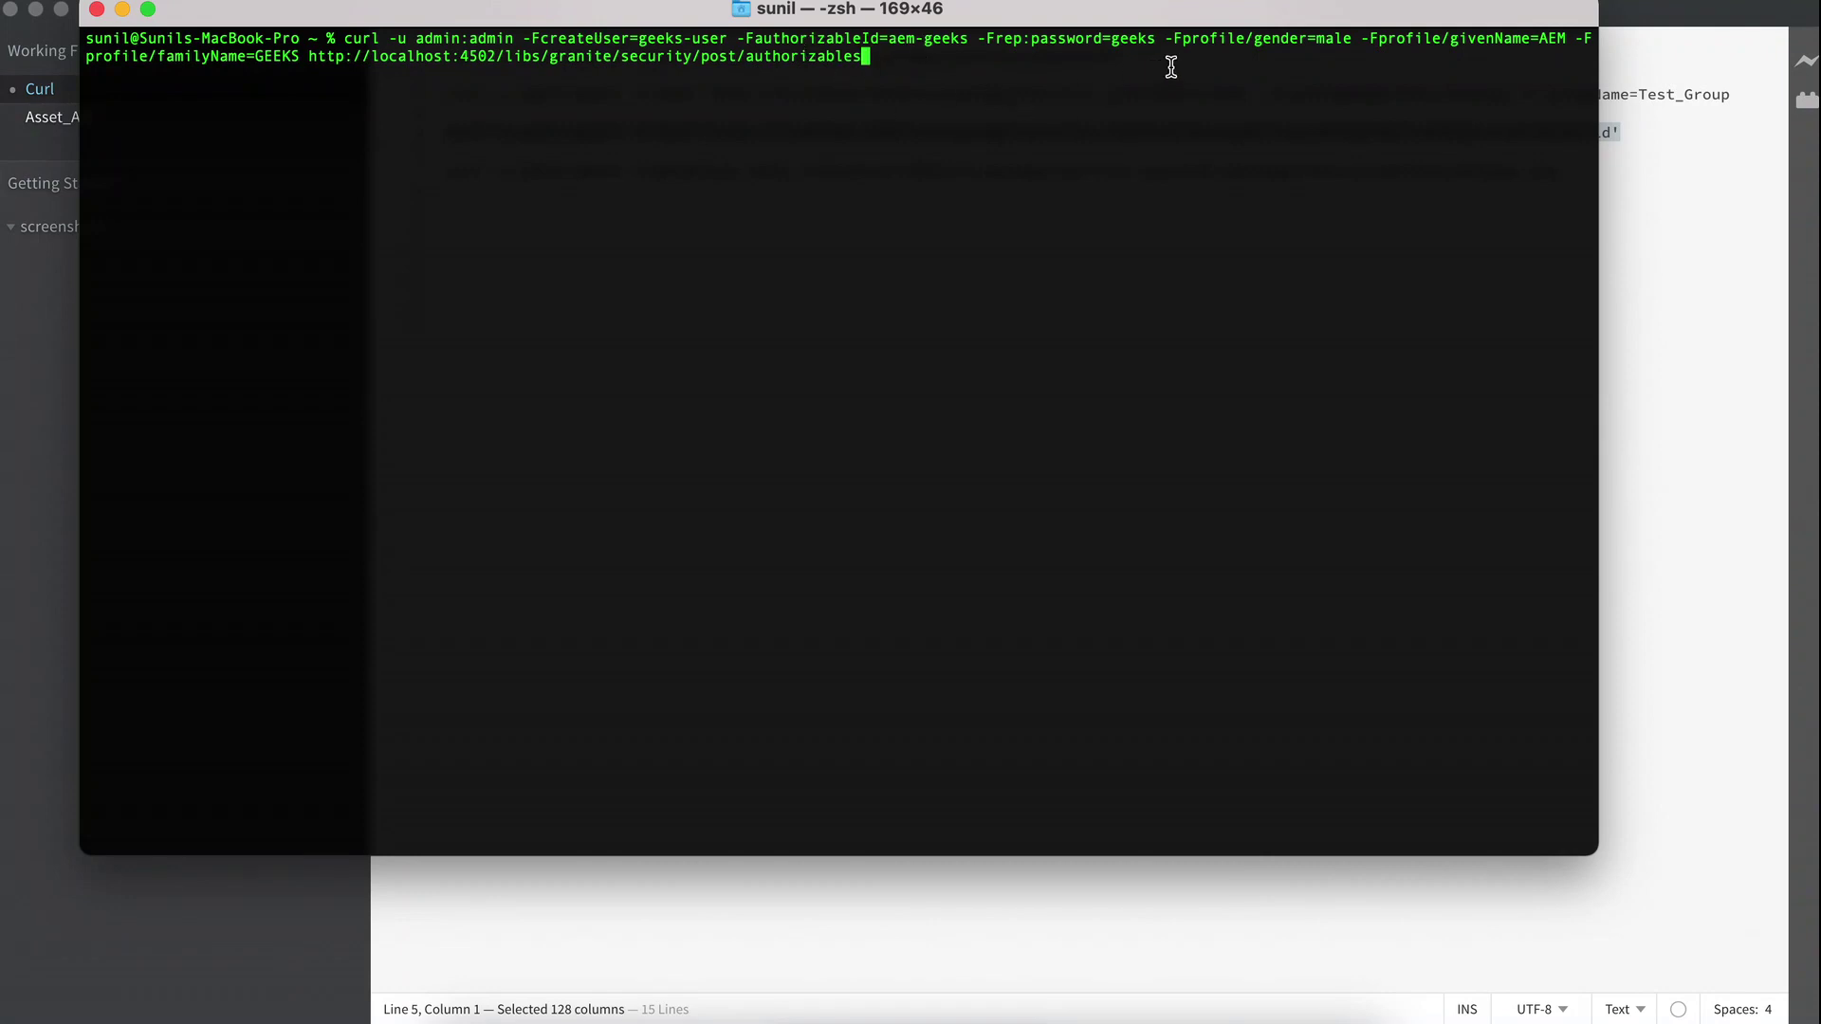
left_click_drag(1168, 40, 1237, 43)
left_click(1305, 39)
key("Return")
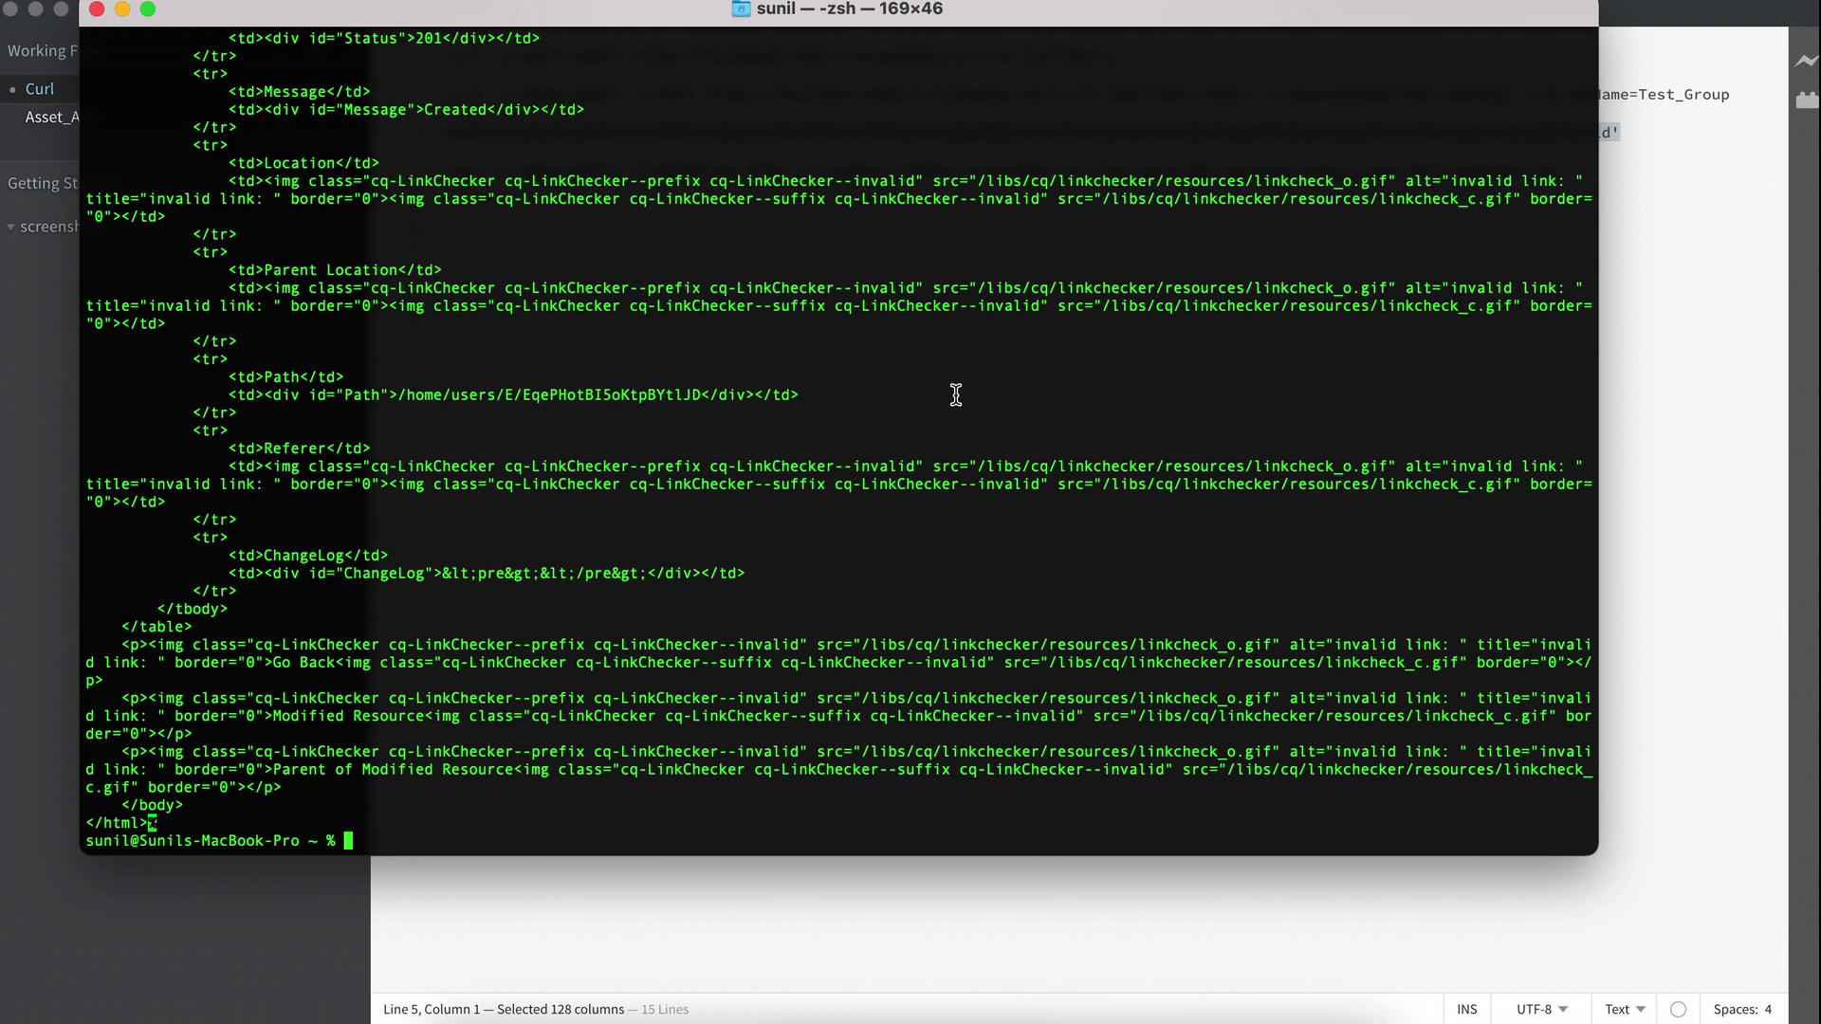
scroll(955, 395, "up", 2)
scroll(956, 394, "up", 5)
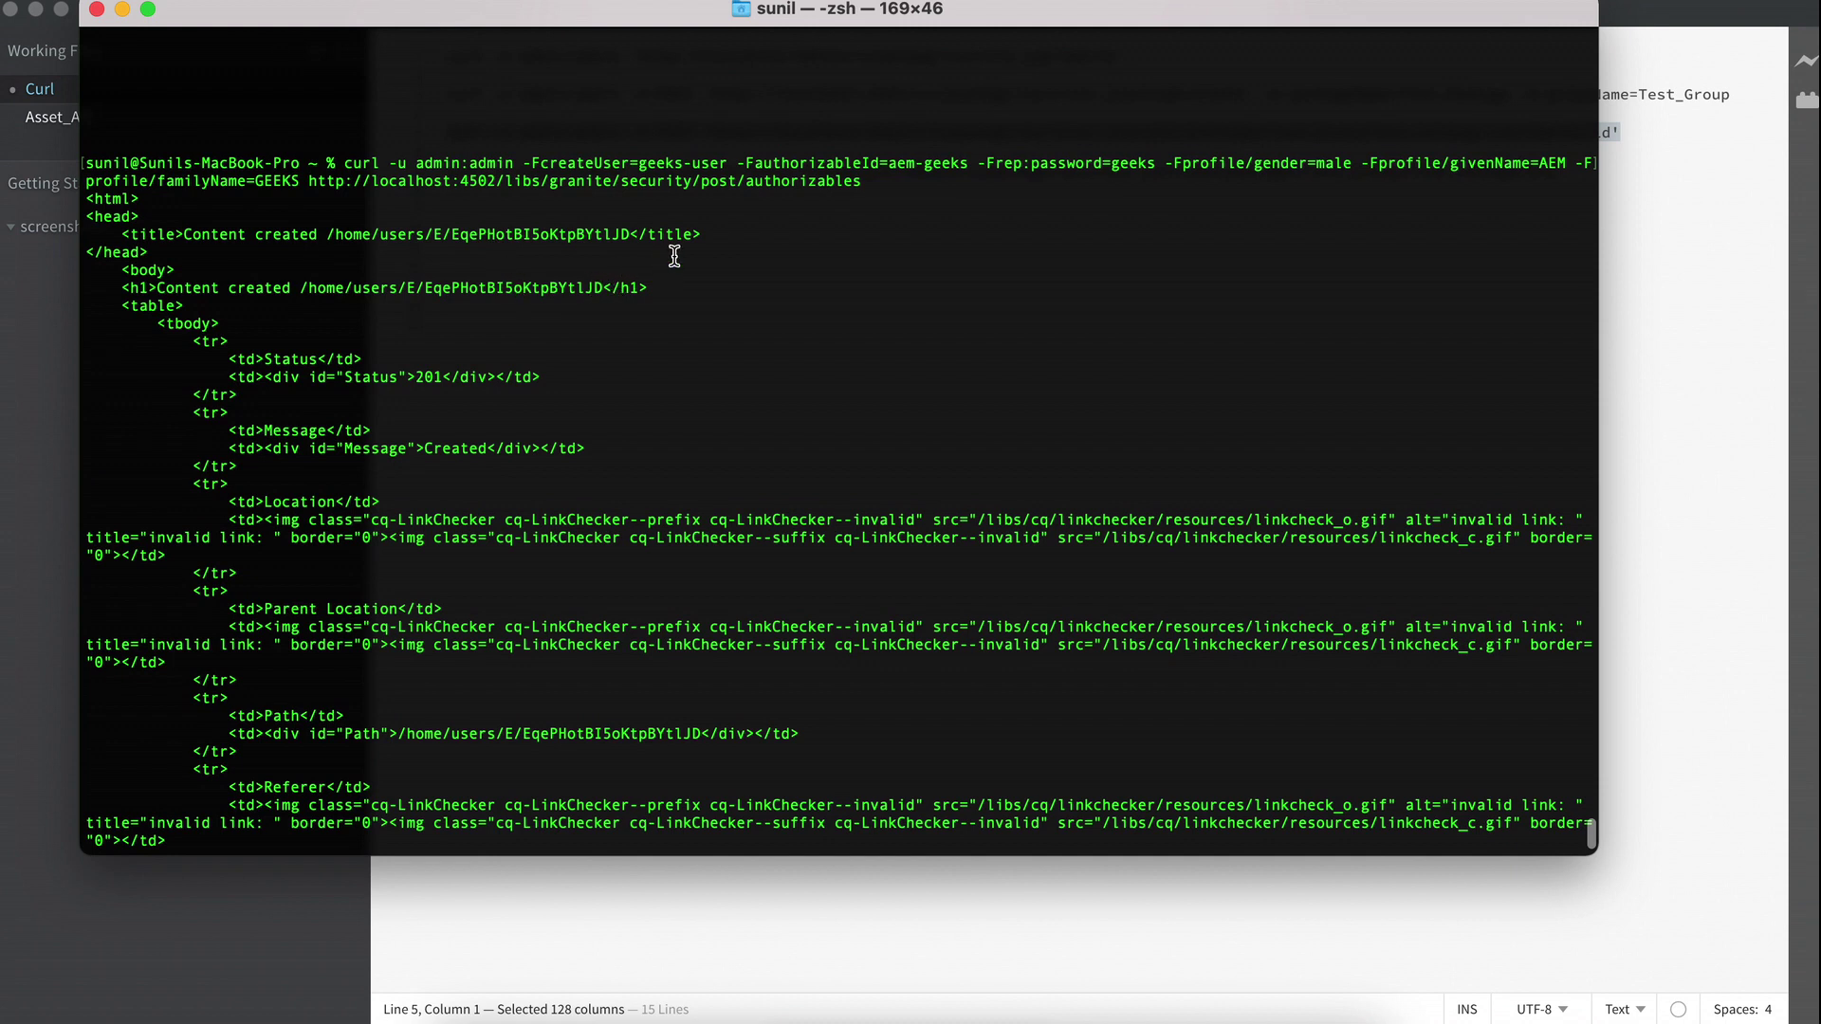
left_click_drag(634, 238, 329, 236)
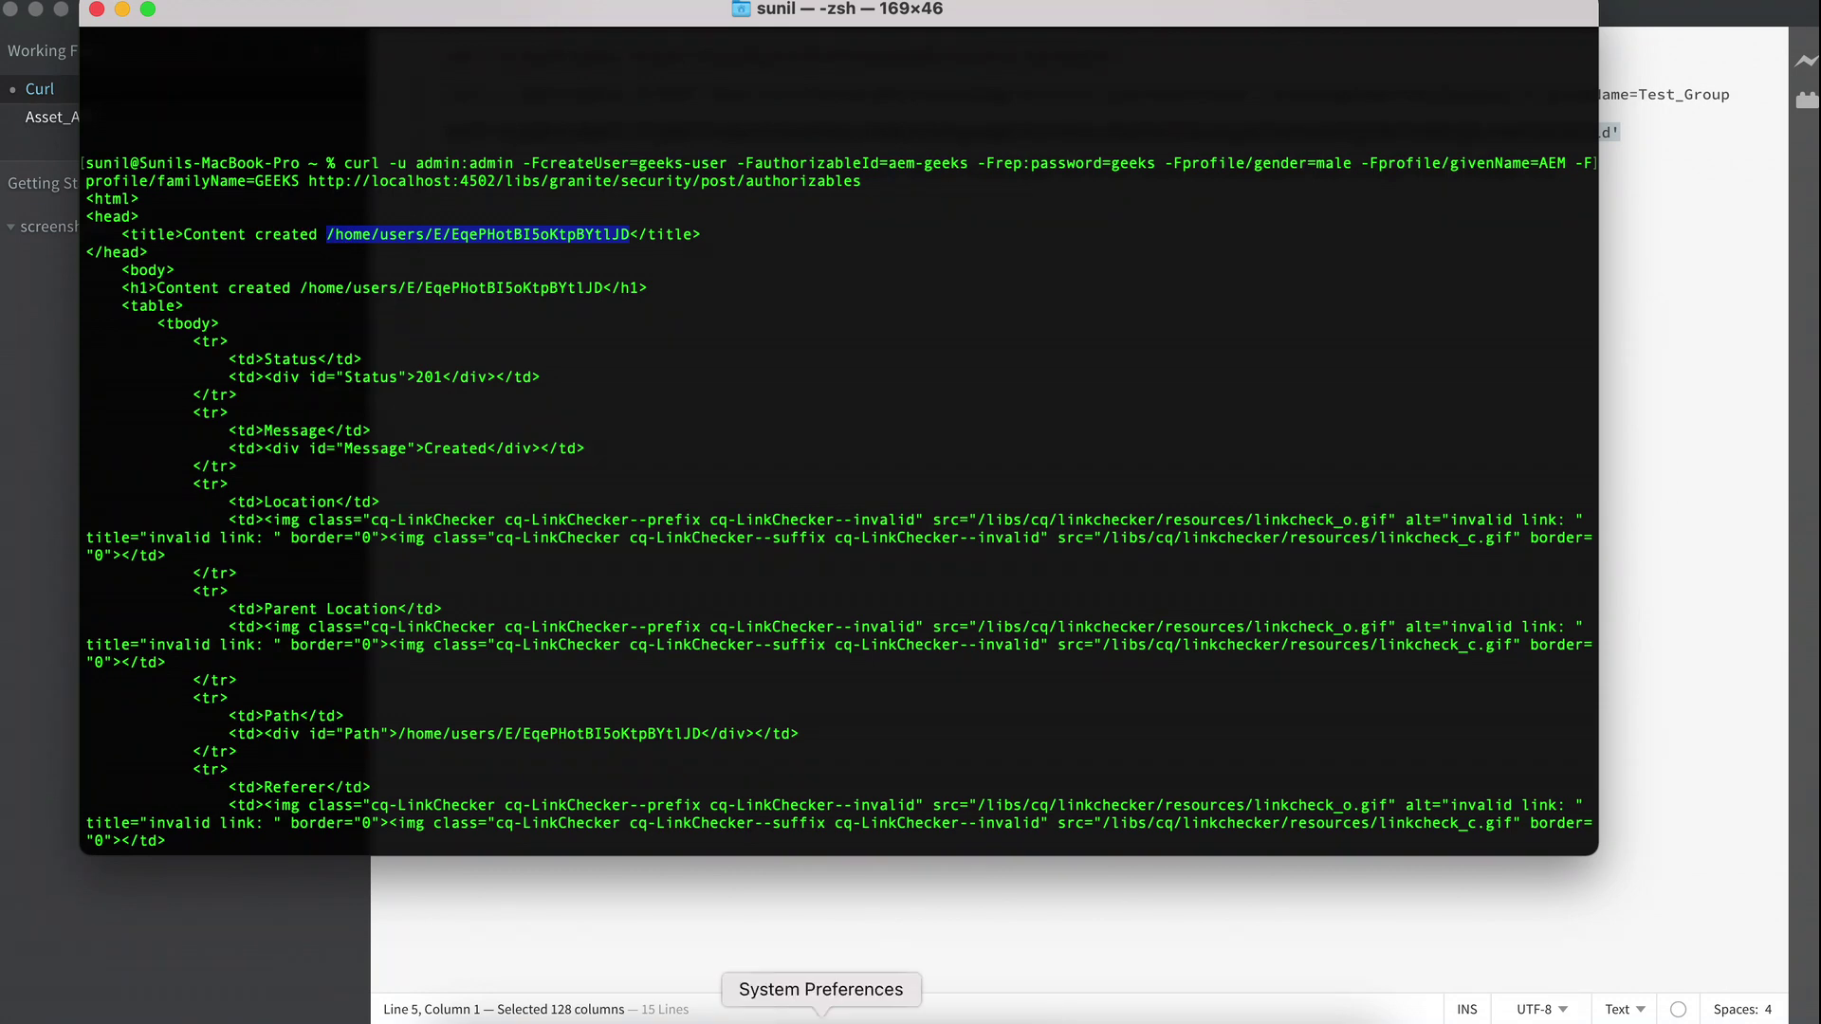
Load the new user's node under /home/users/E in CRXDE Lite from the pasted path.
left_click(764, 1012)
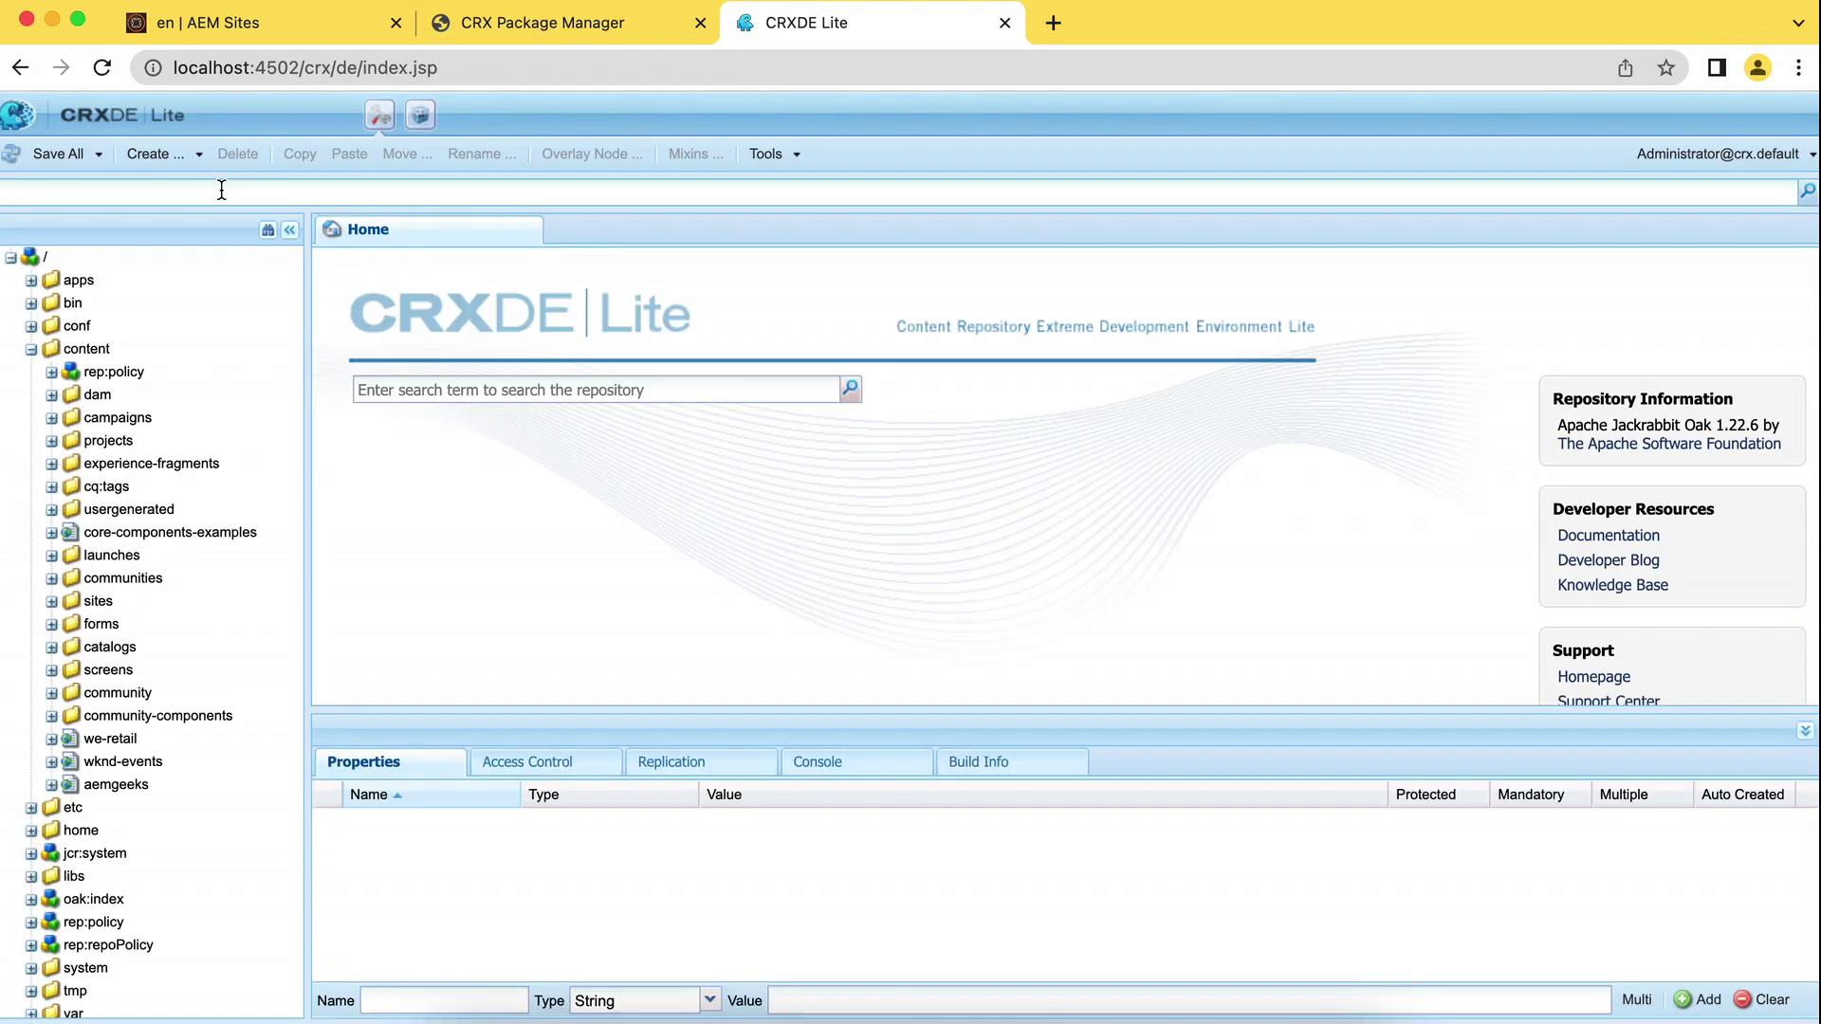
type("/home/users/E/EqePHotBI5oKtpBYtlJD")
left_click(170, 197)
key("Return")
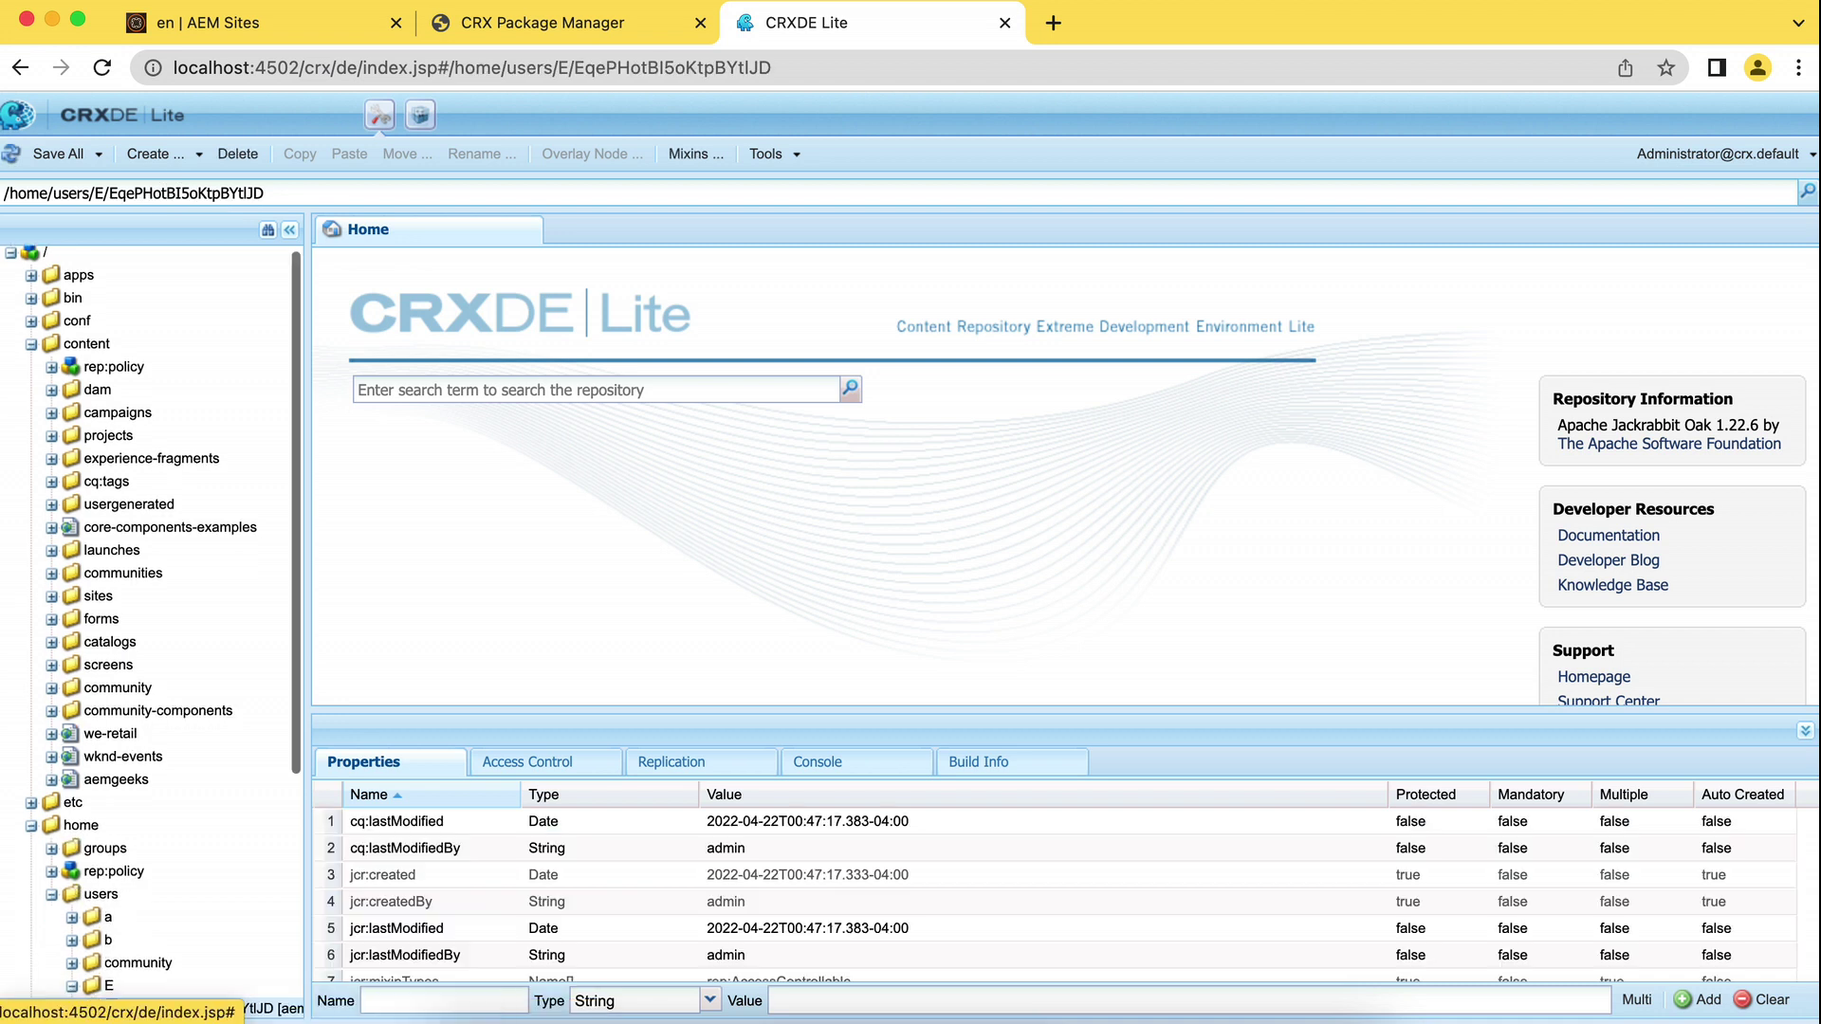
scroll(173, 706, "down", 7)
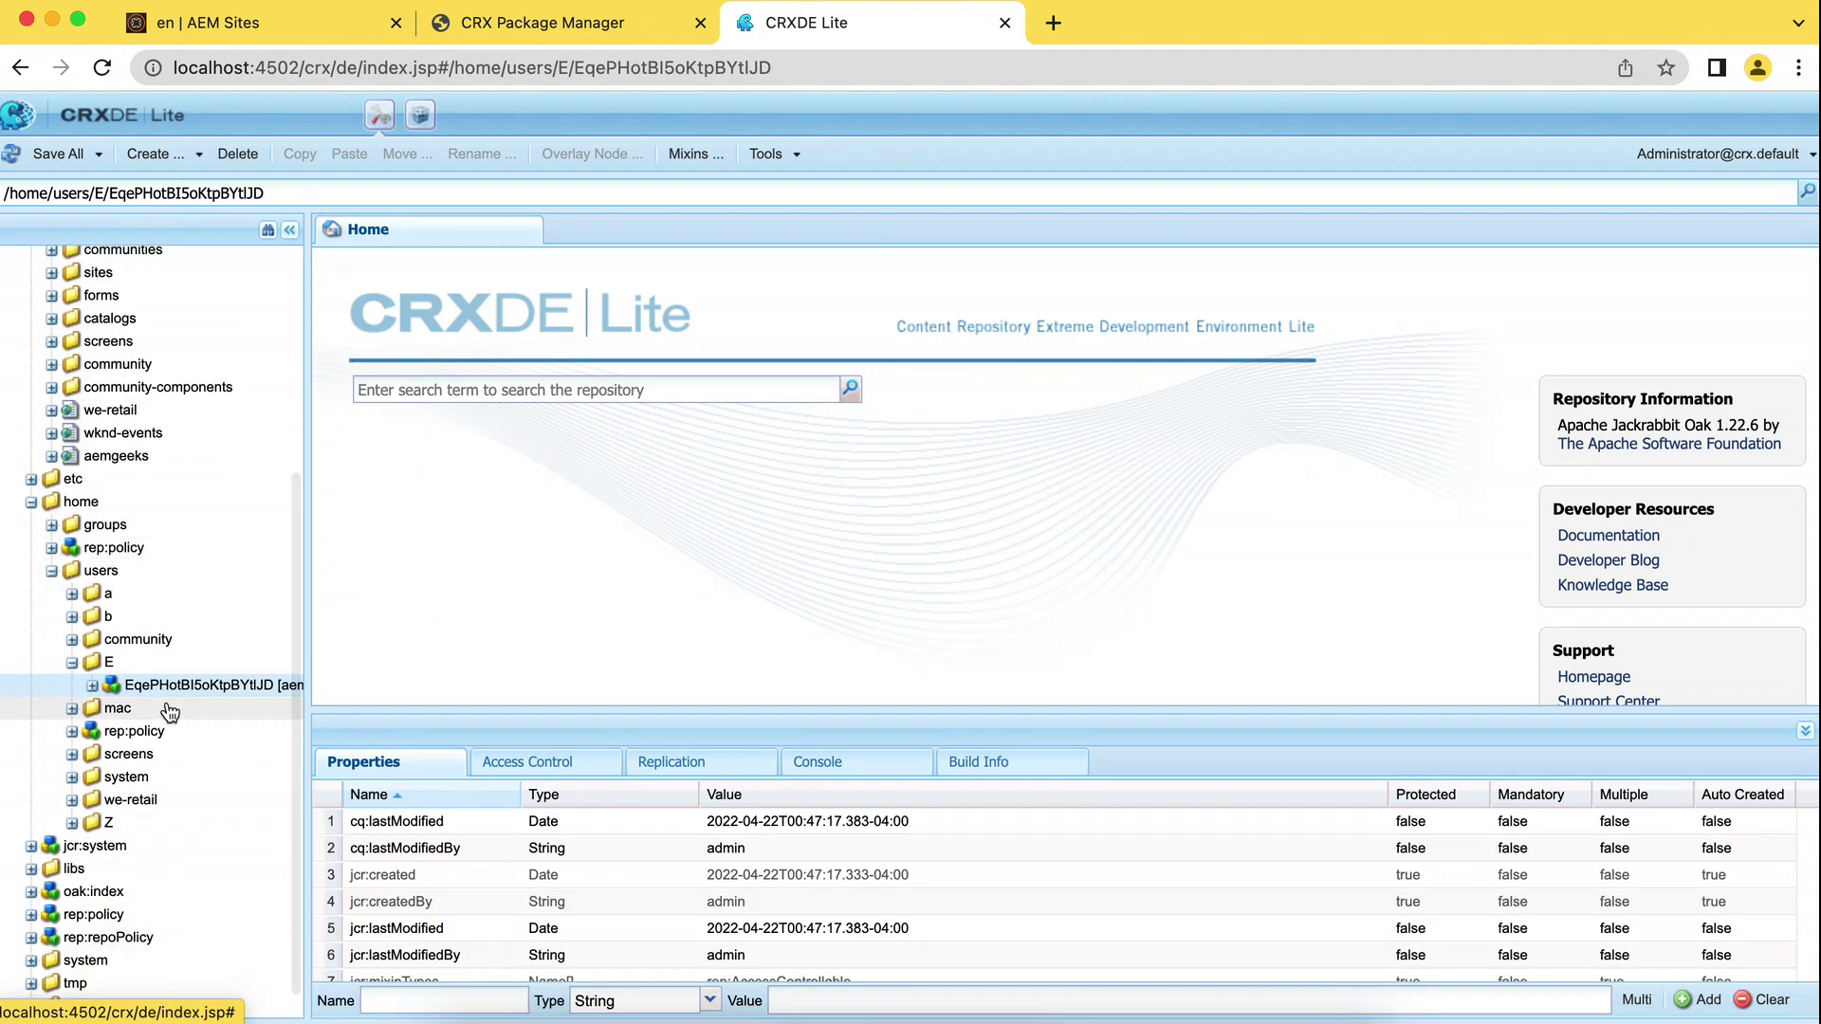
left_click(180, 683)
Enlarge the properties panel, cancel the accidental rename, and view the user's profile node properties.
left_click_drag(872, 711, 899, 396)
mouse_move(271, 699)
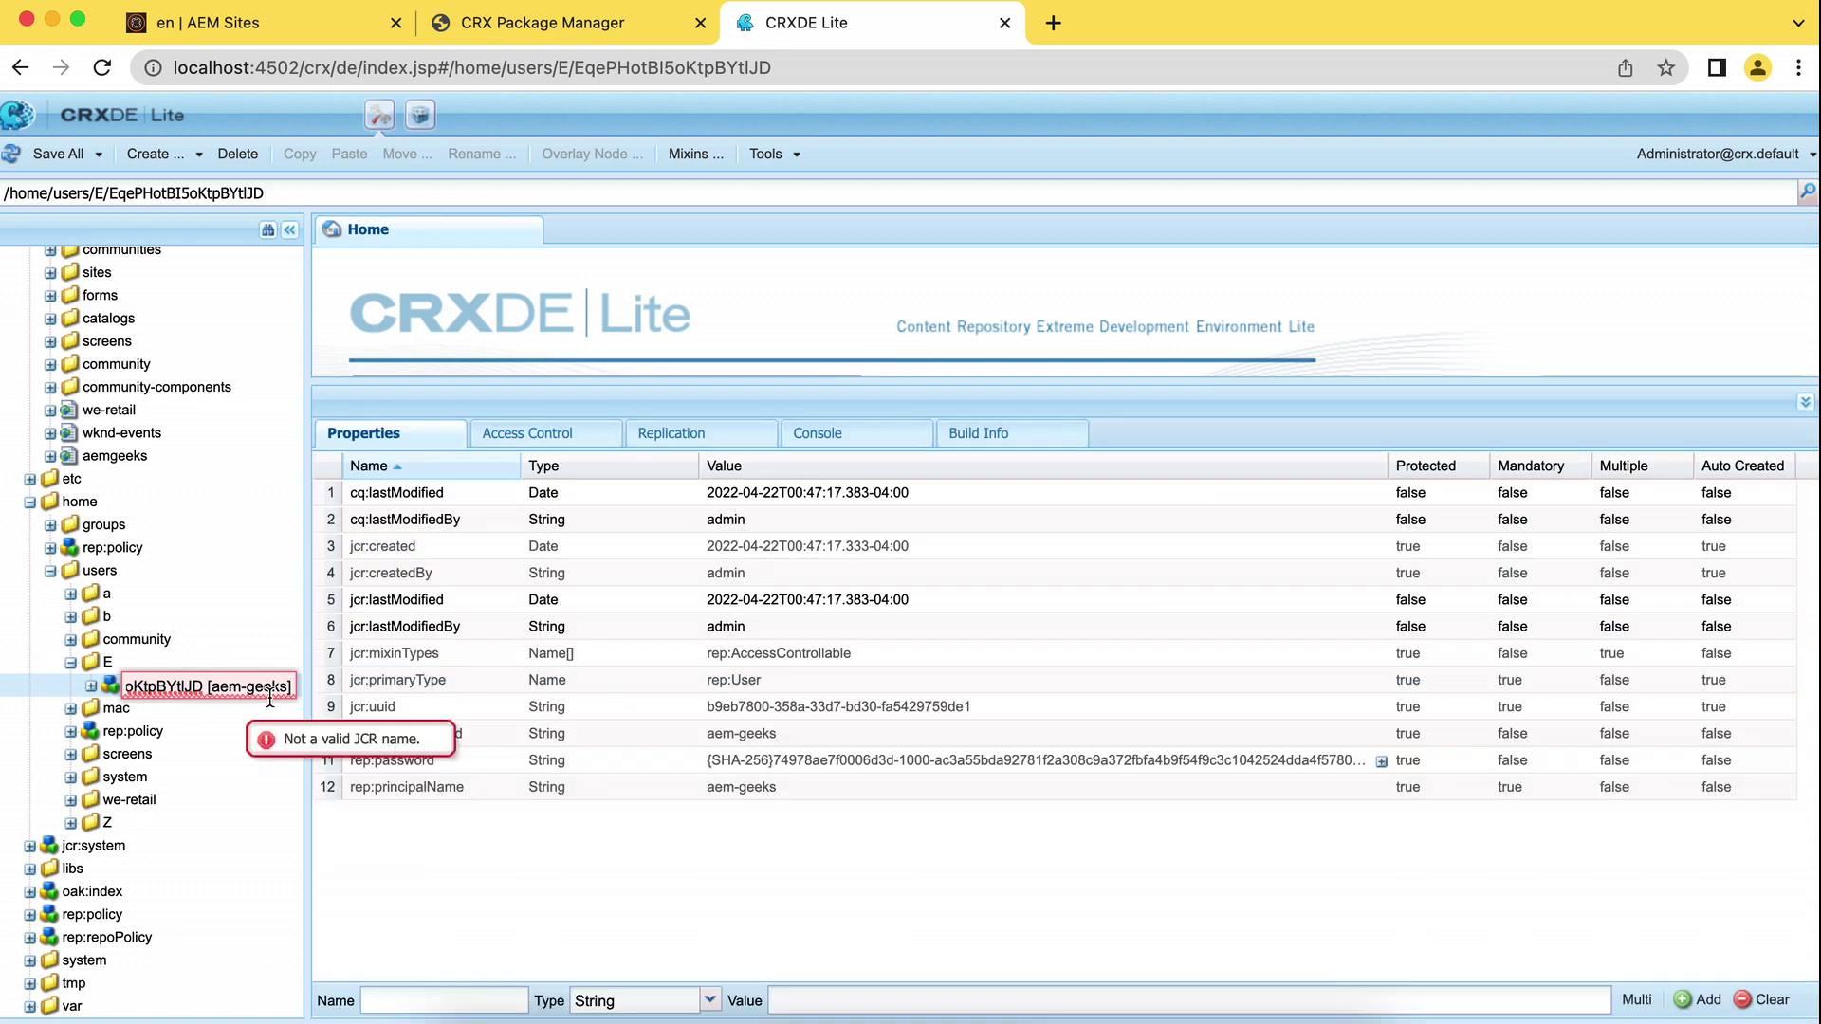
left_click(704, 895)
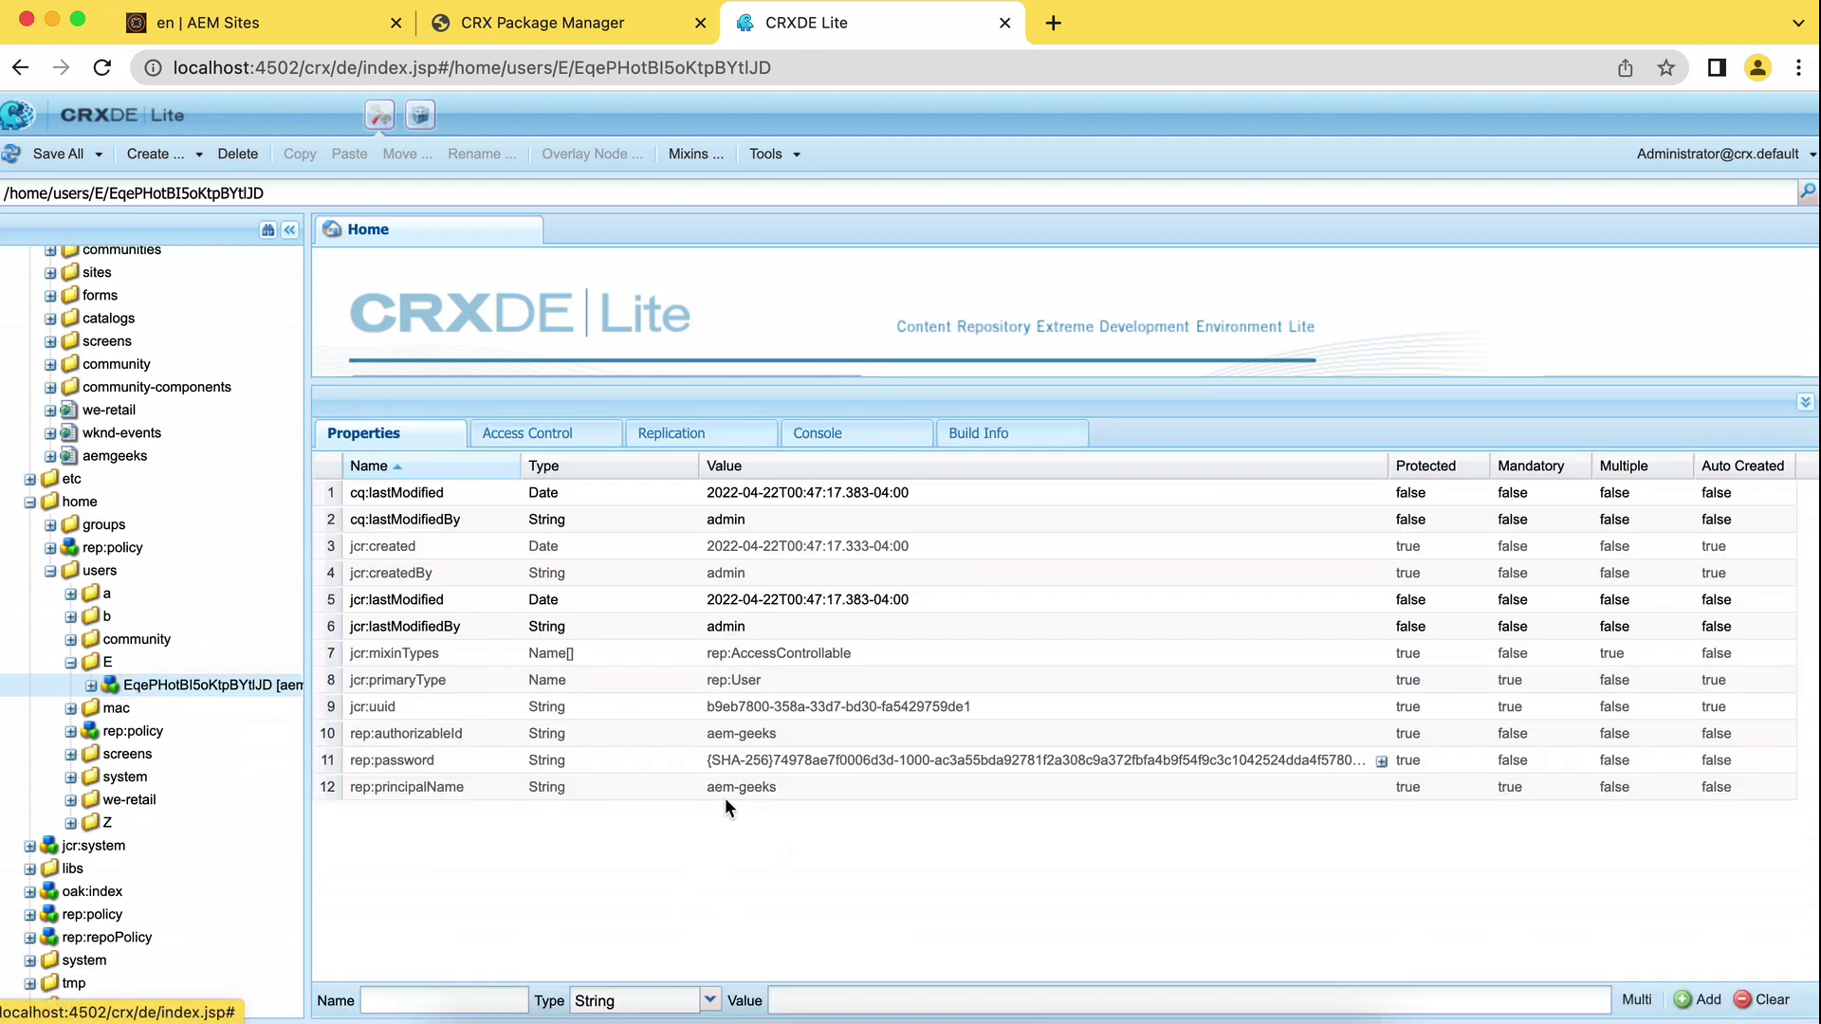
left_click(91, 684)
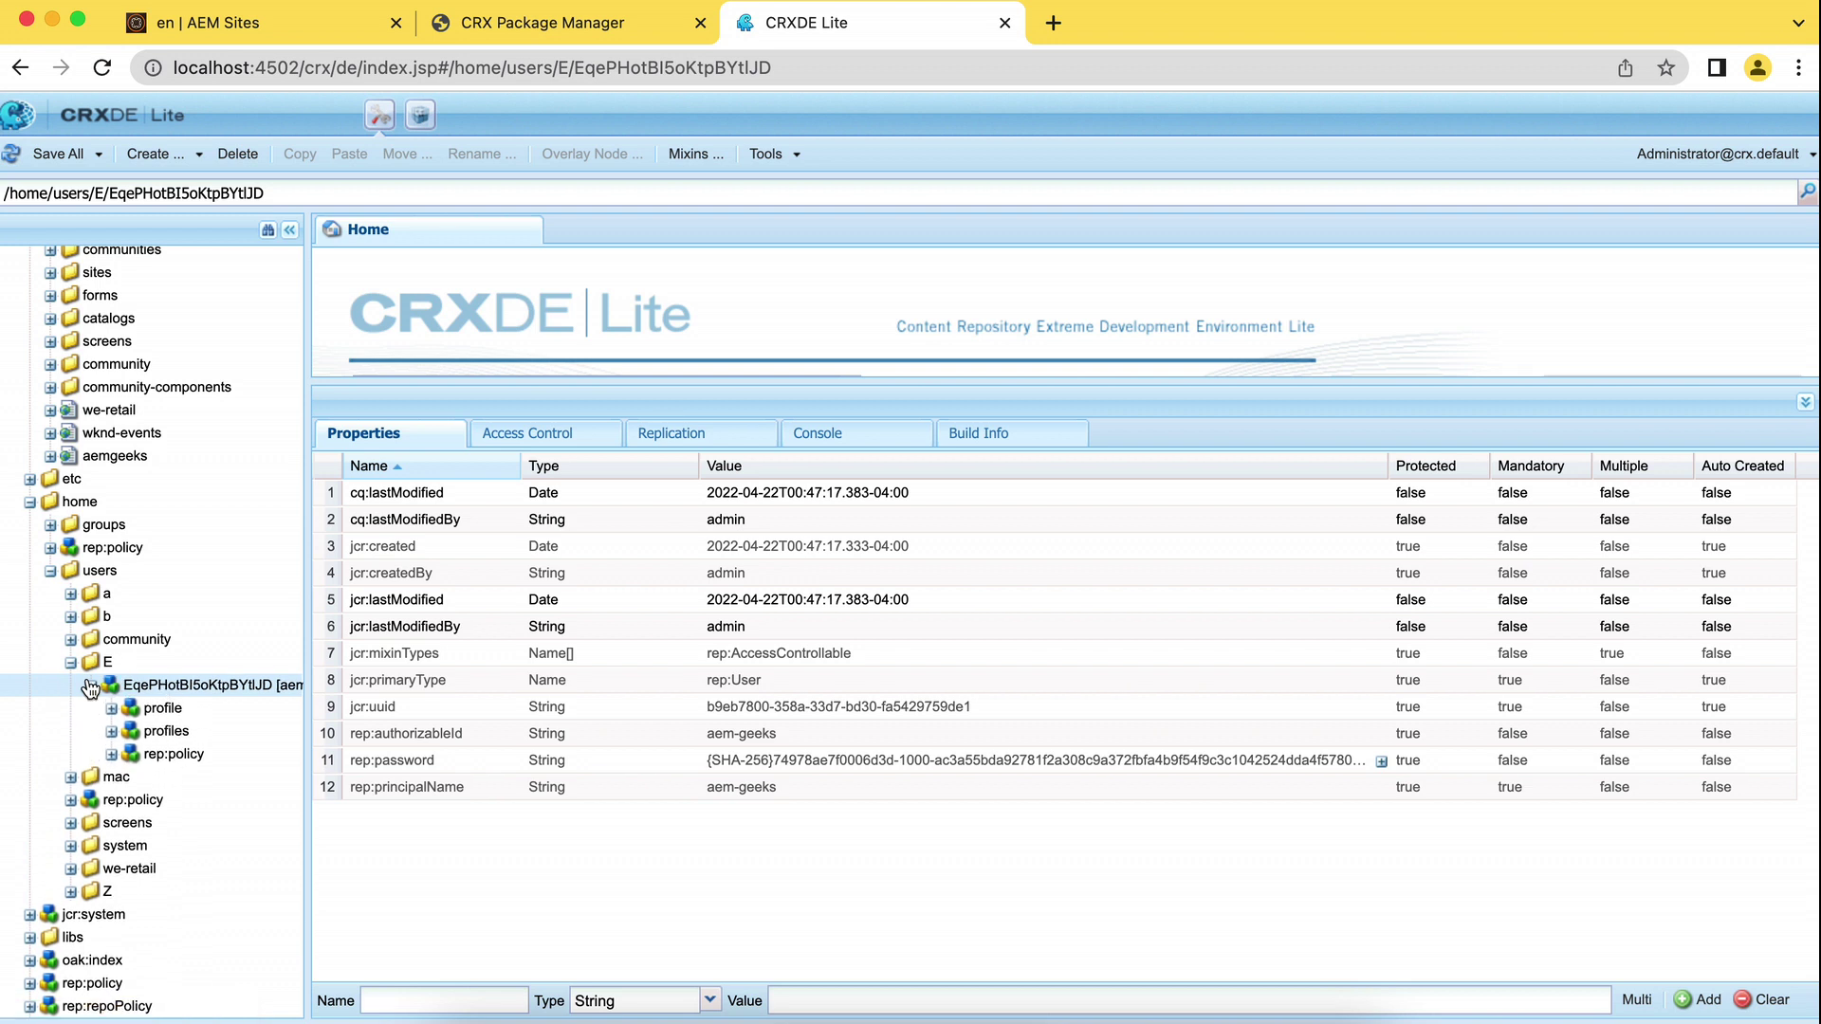
left_click(163, 707)
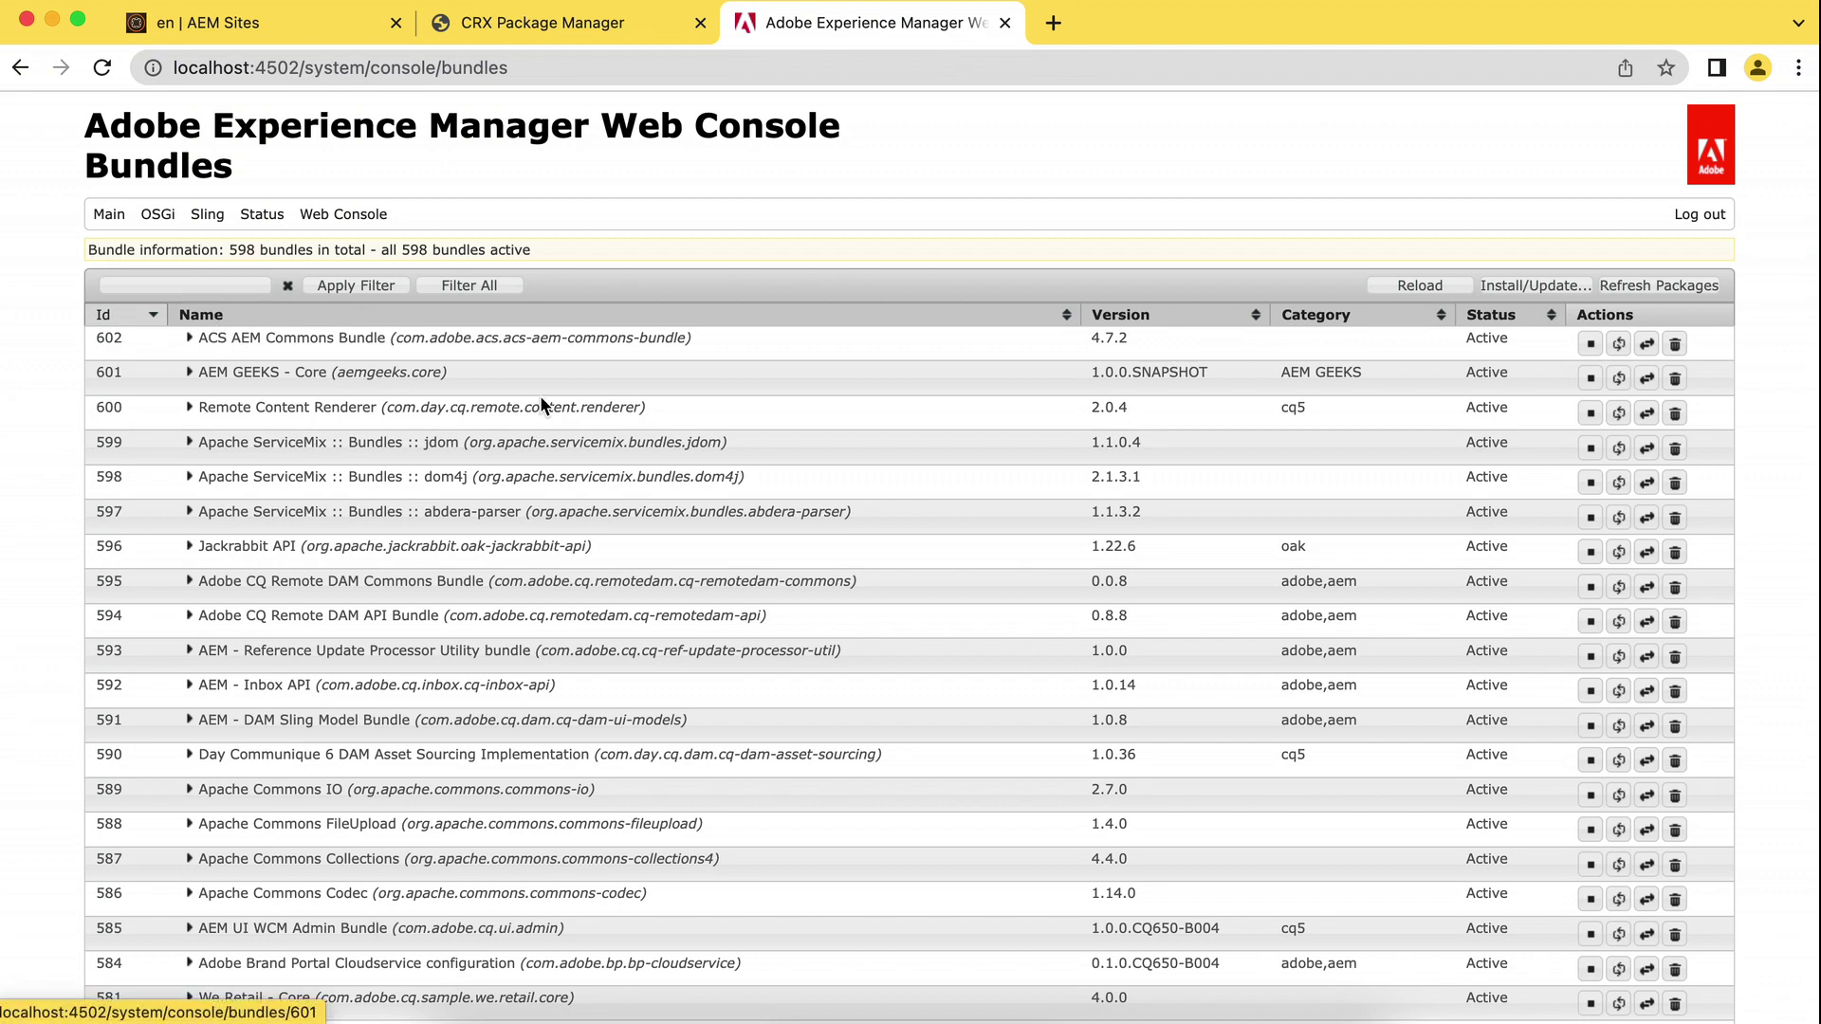
Sort bundles by Id, open ACS AEM Commons Bundle 602's details, and select 602 in the URL.
left_click(152, 324)
left_click(153, 323)
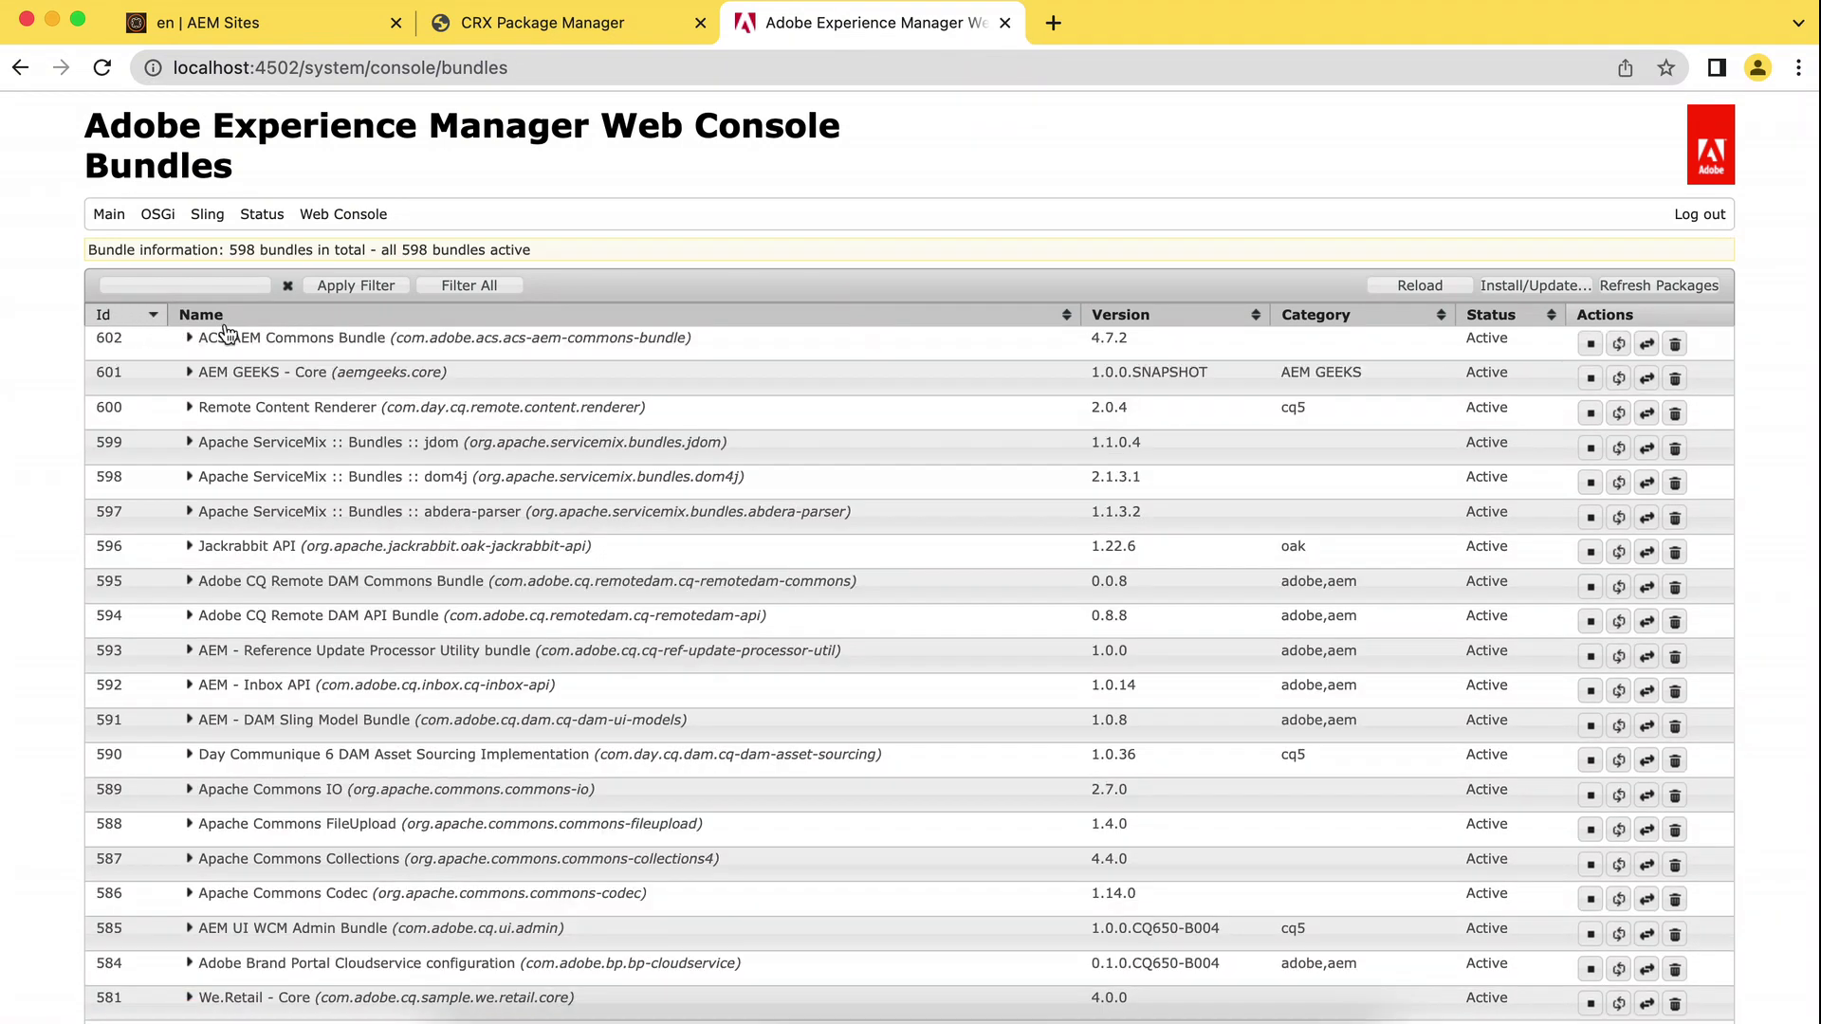
left_click(290, 339)
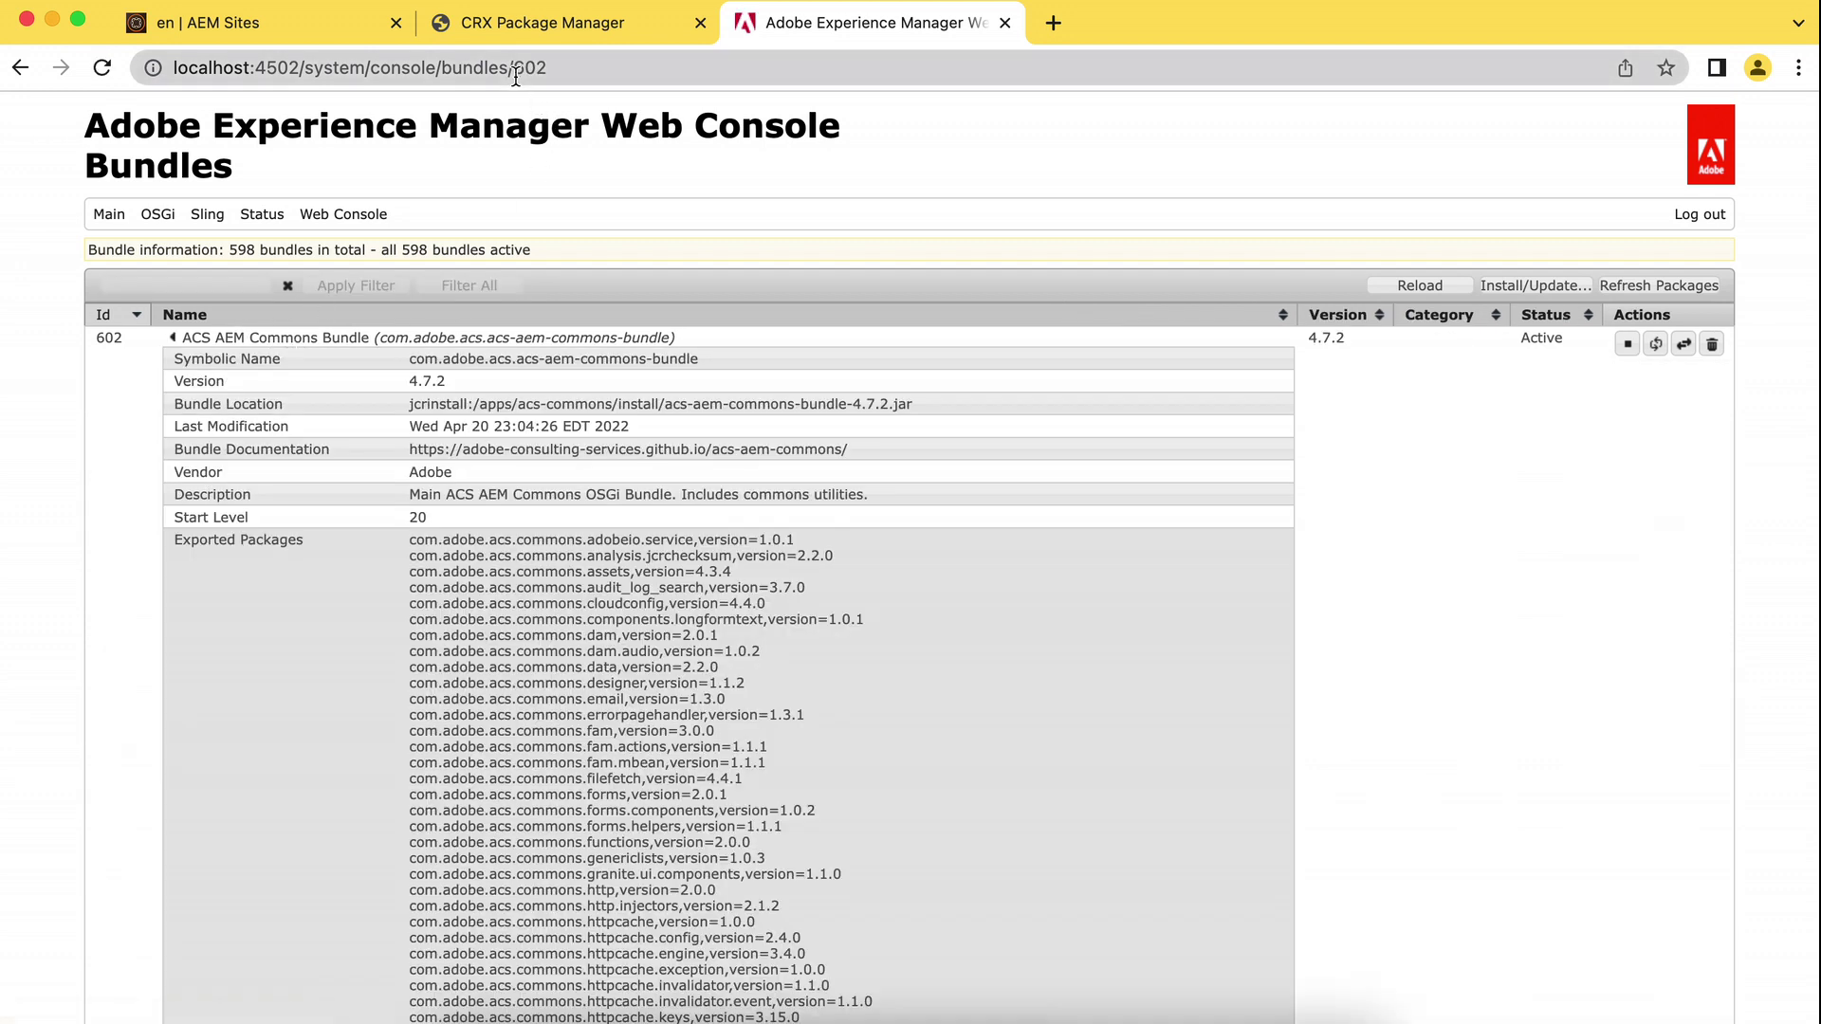
left_click_drag(515, 72, 553, 69)
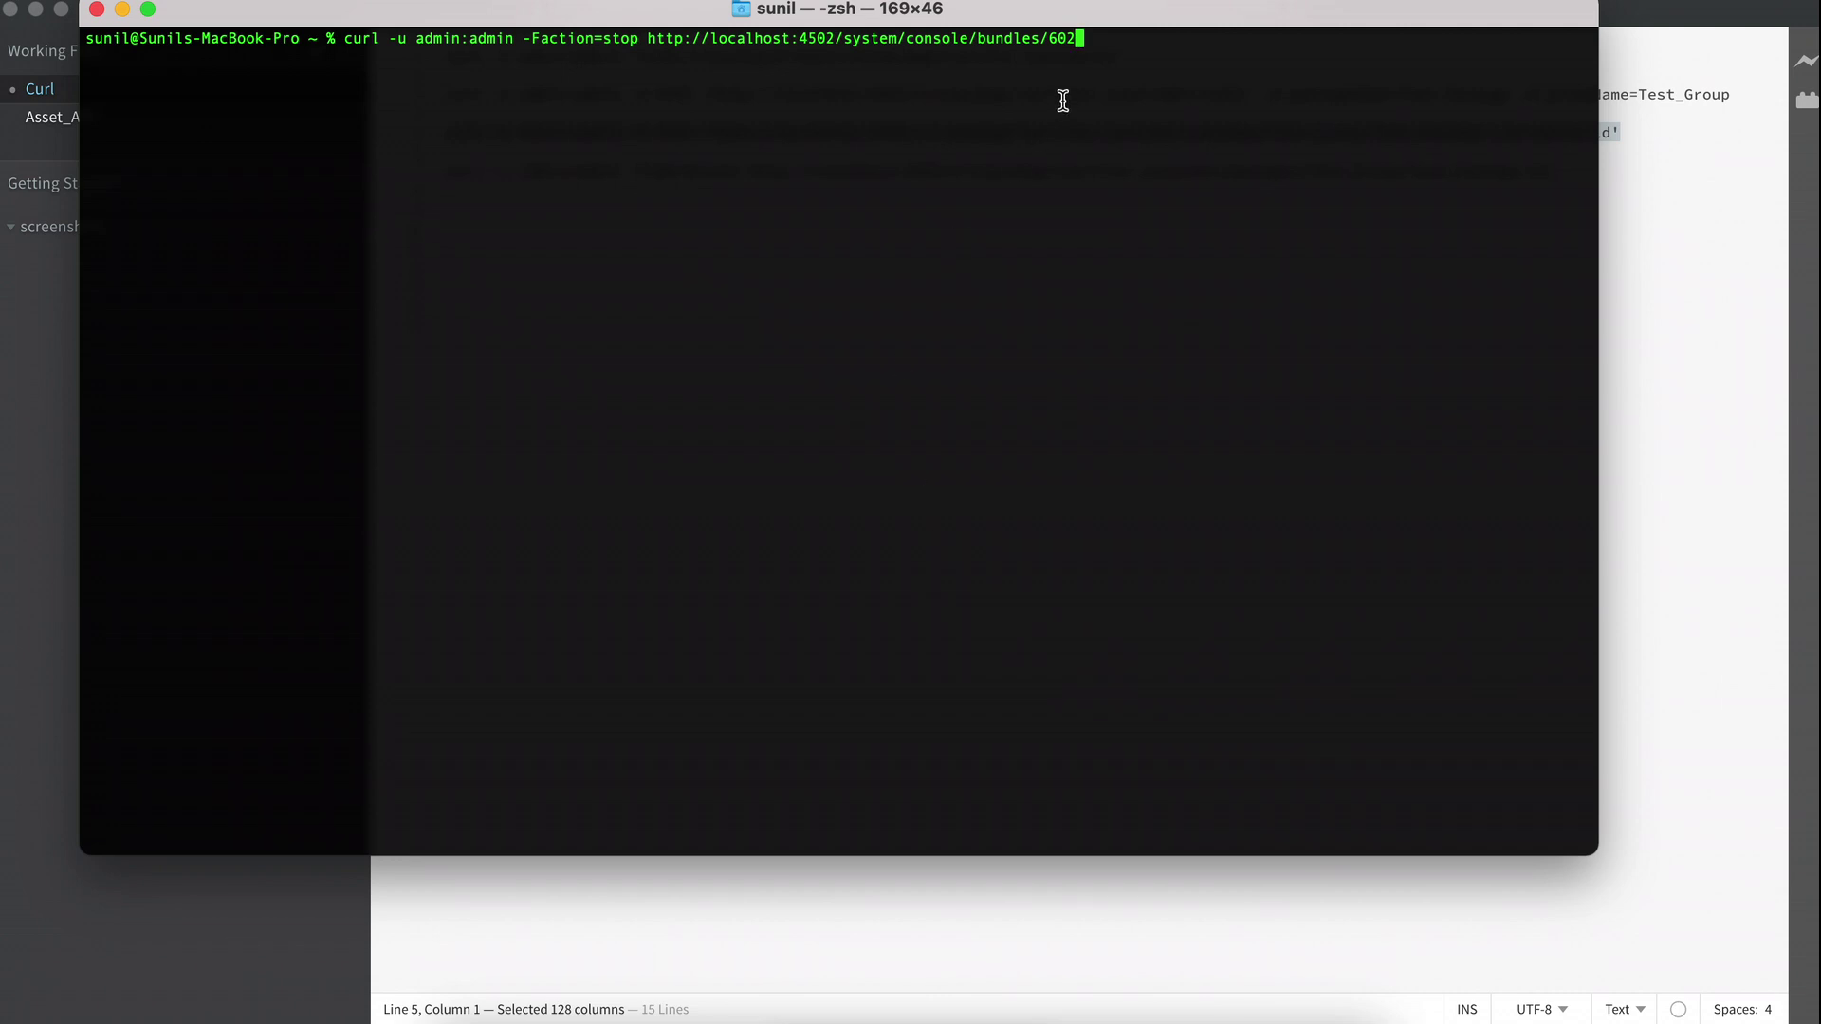
Run curl -Faction=stop on bundle 602 at localhost:4502, getting stateRaw 4.
left_click_drag(1081, 38, 1122, 38)
key("Return")
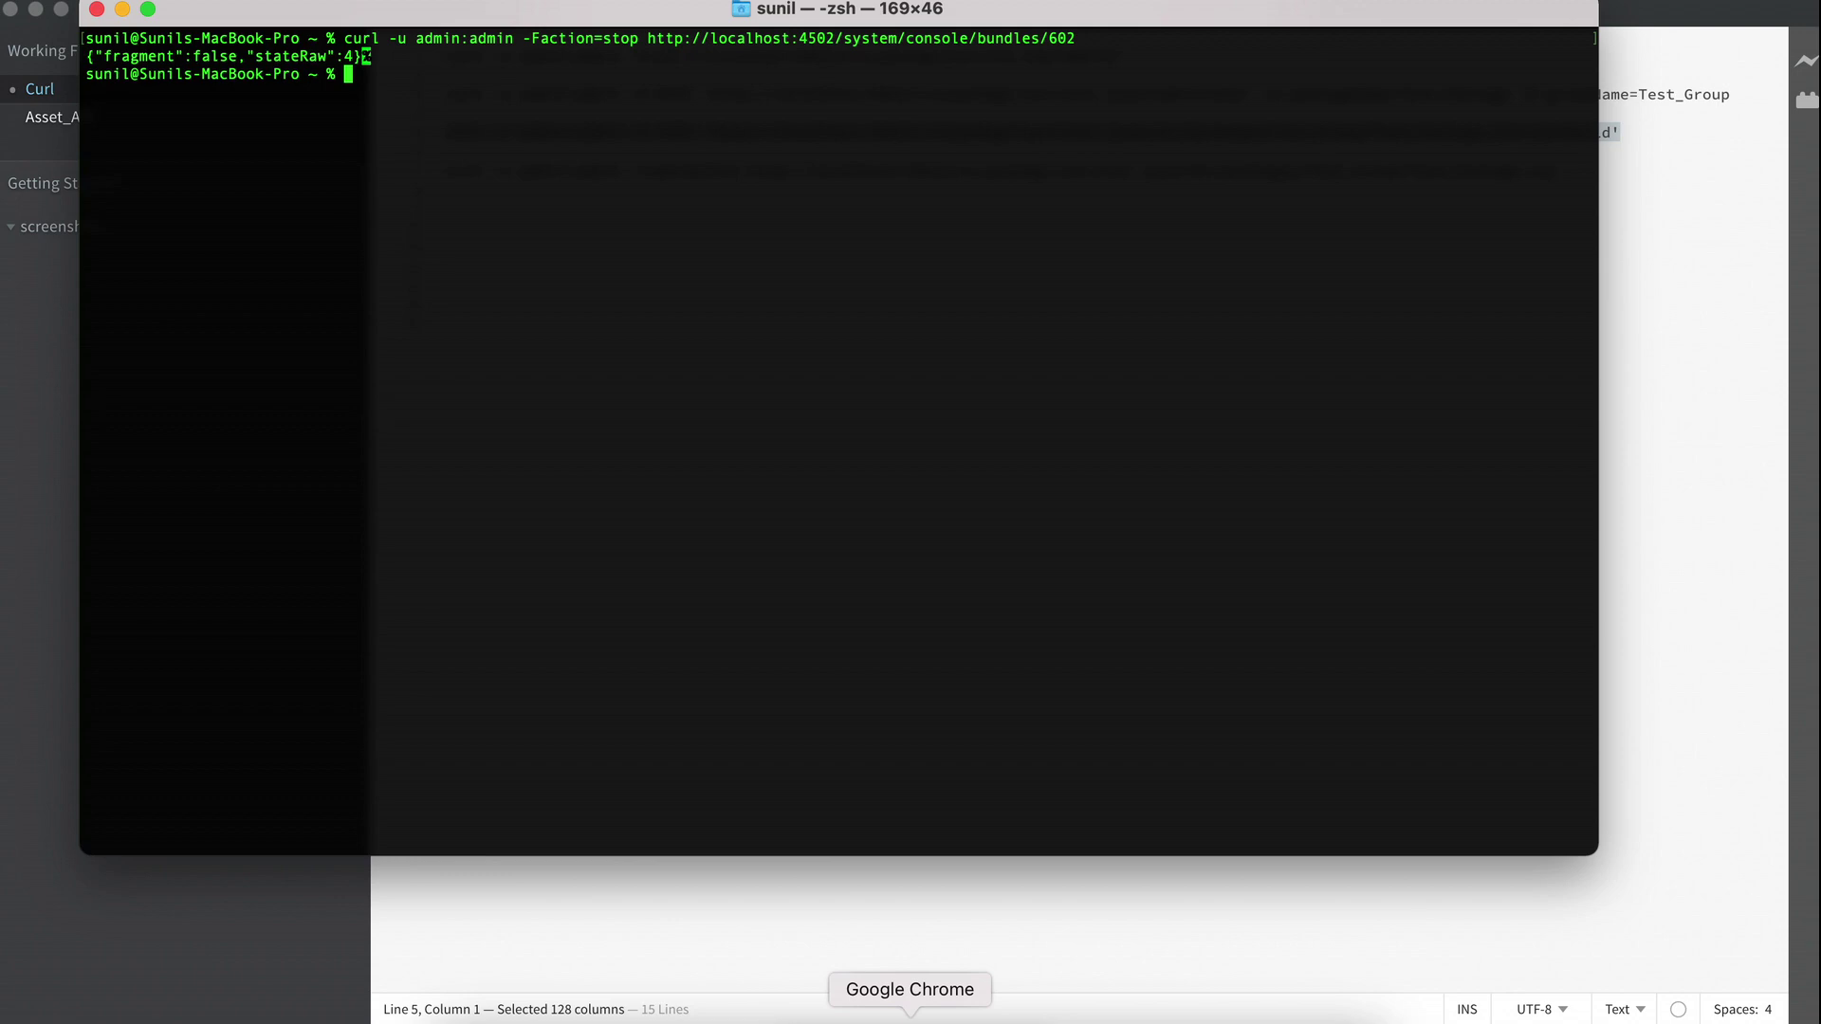
left_click(911, 1018)
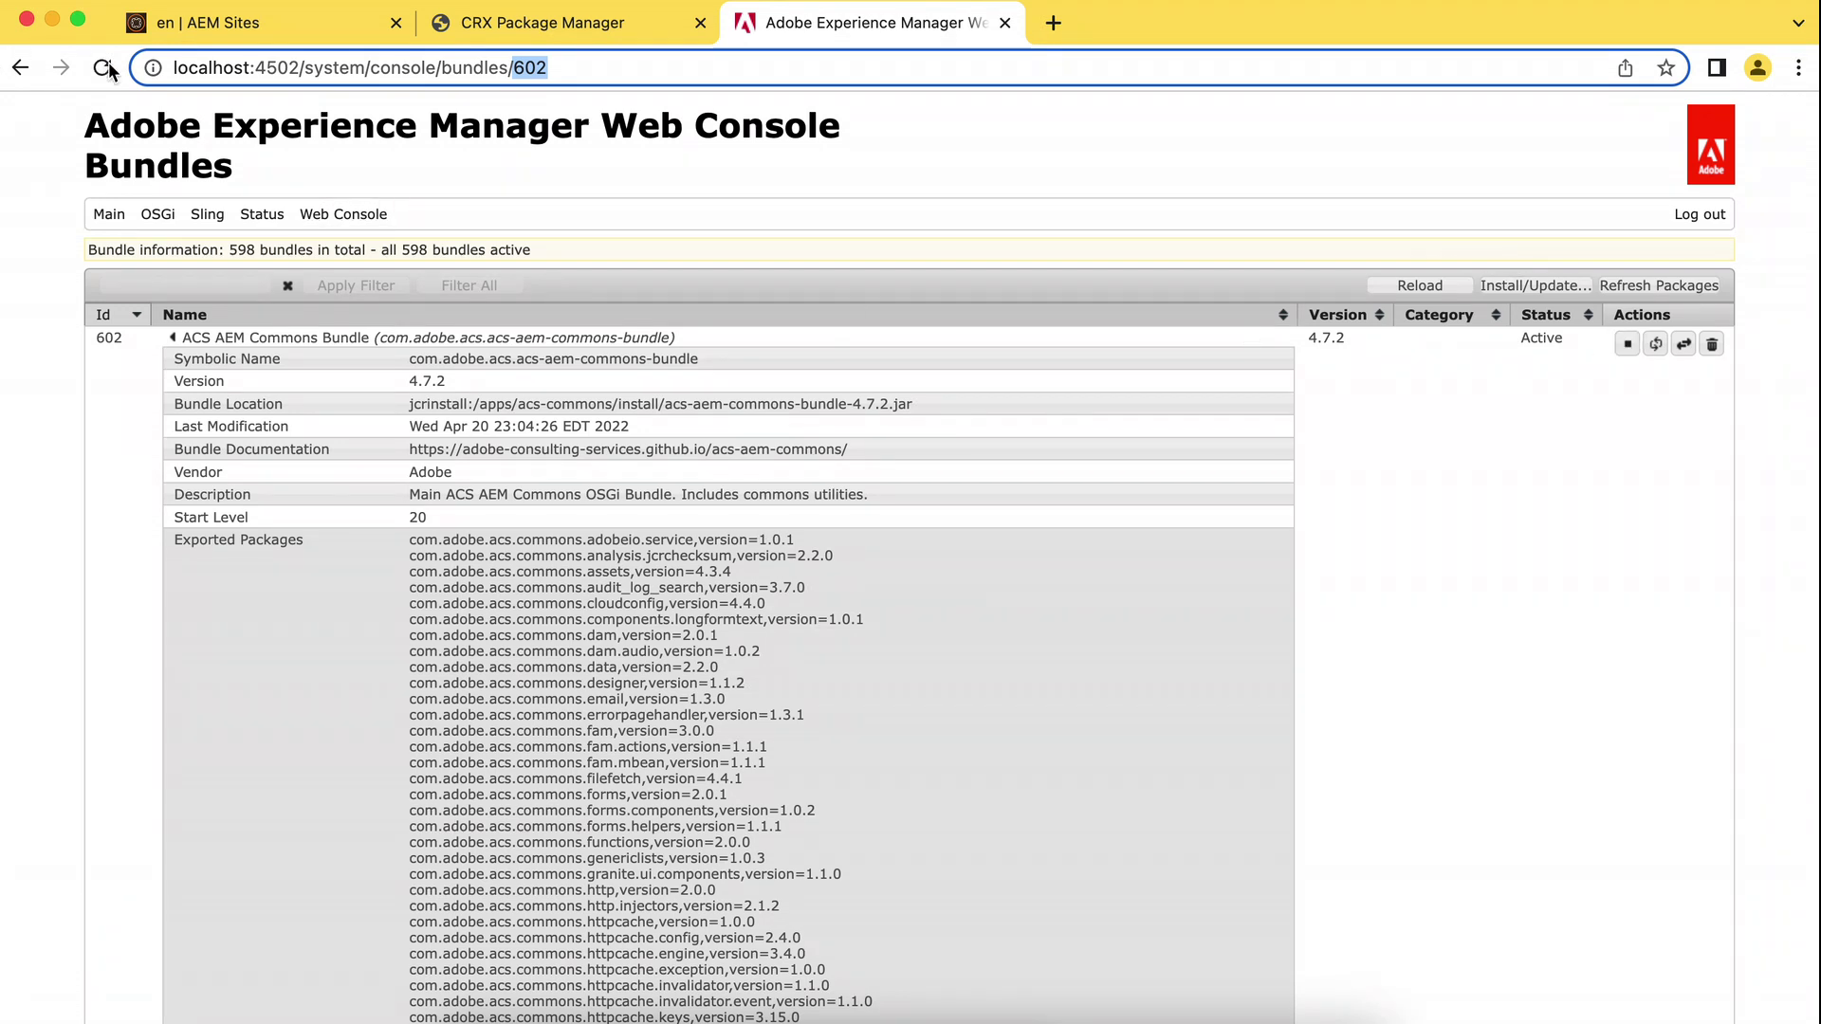
Reload the Web Console bundle list to confirm ACS AEM Commons bundle 602 now shows Resolved.
left_click(21, 68)
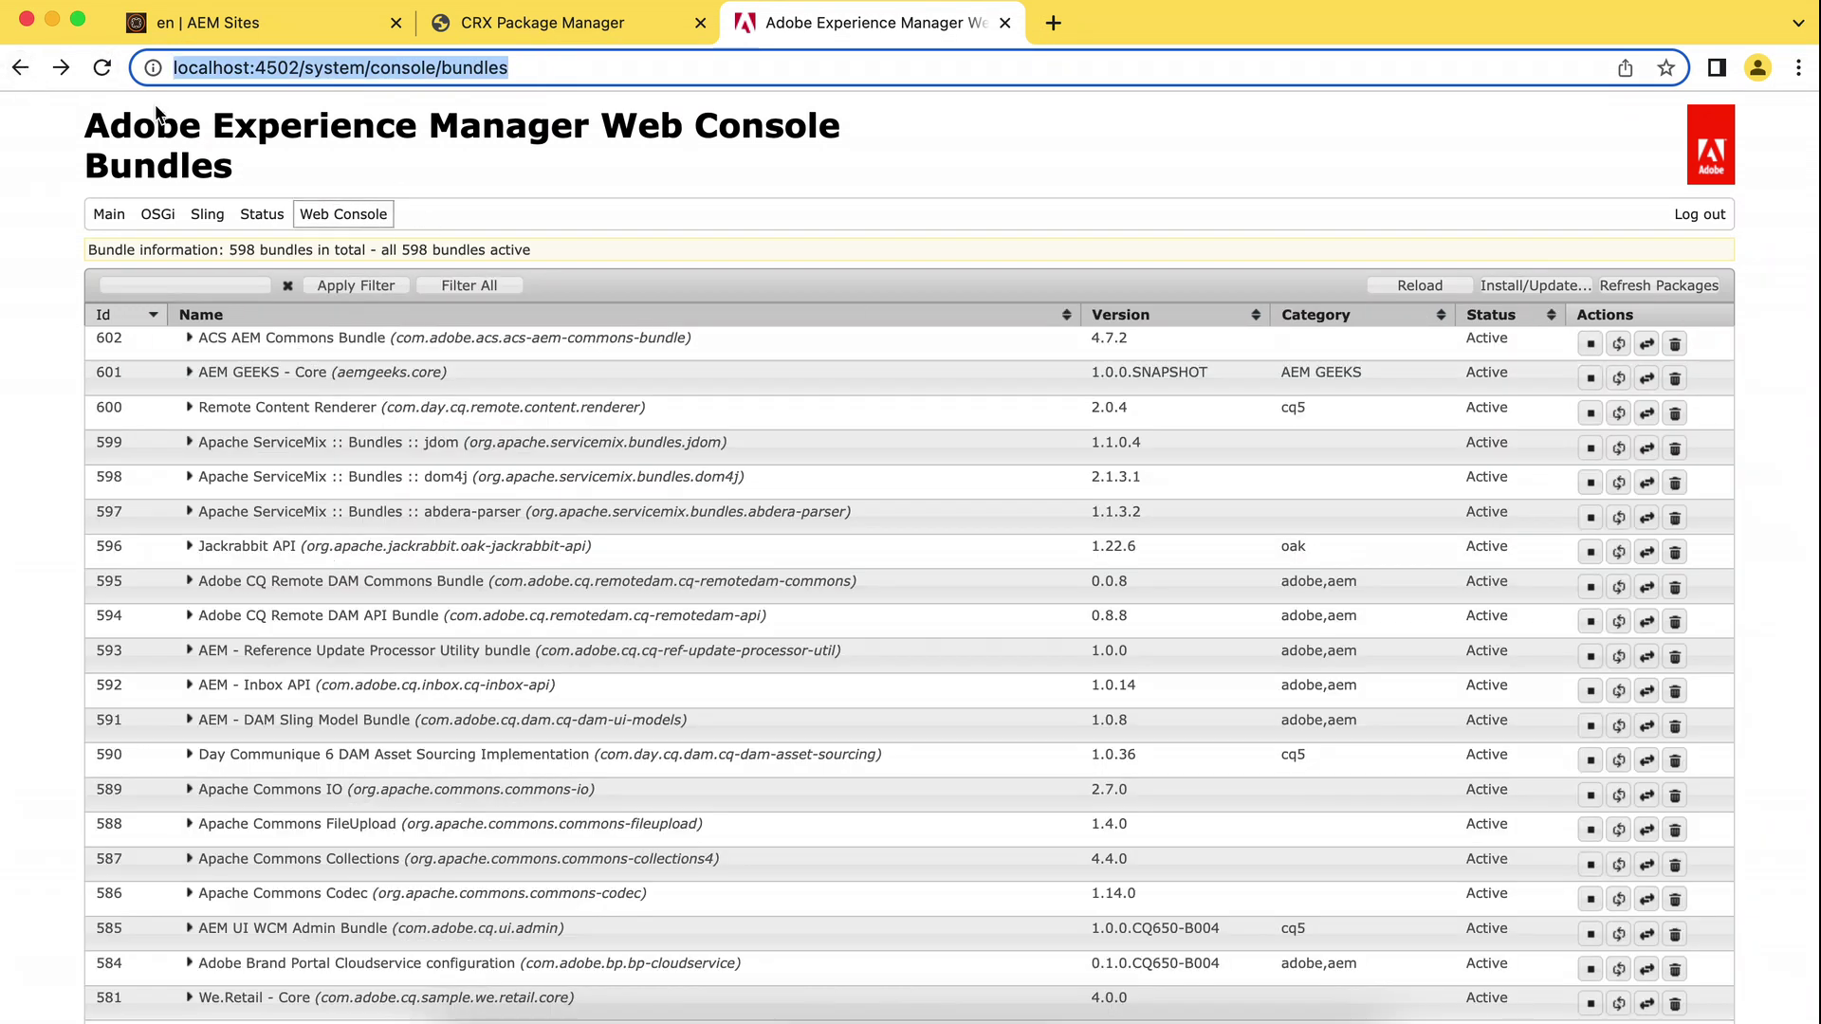
left_click(102, 68)
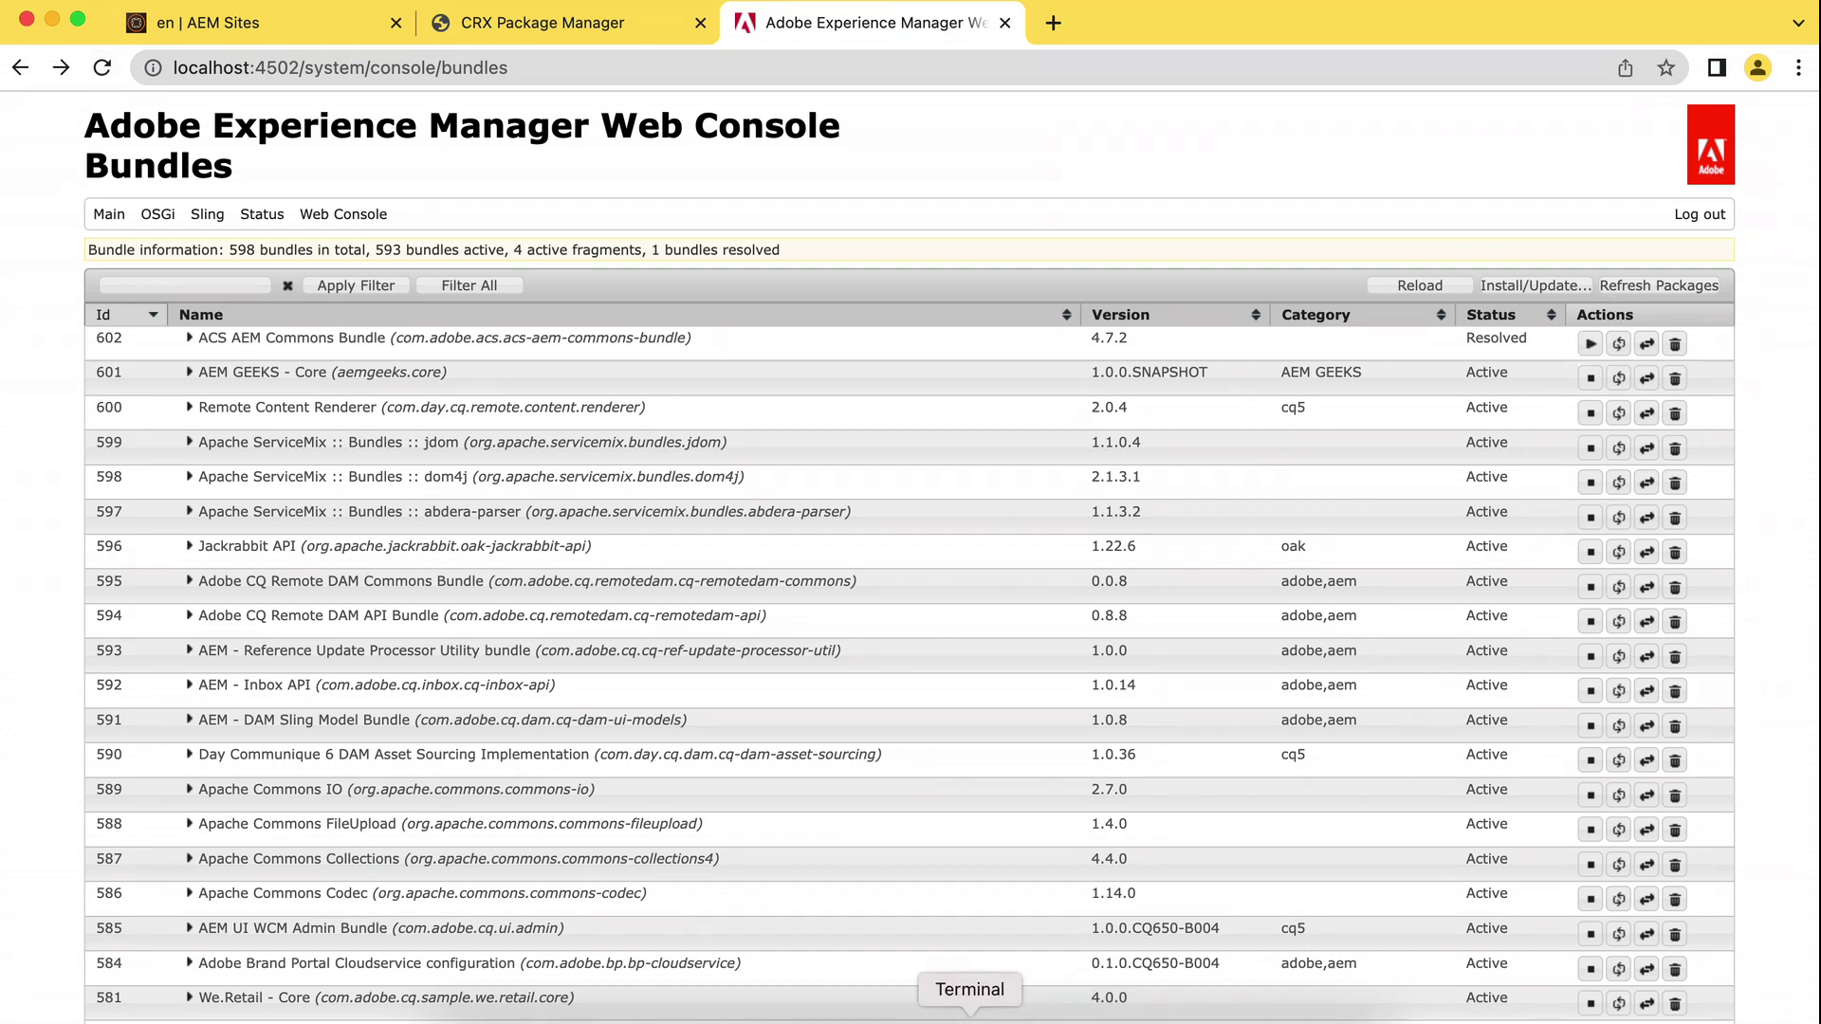
left_click(969, 1013)
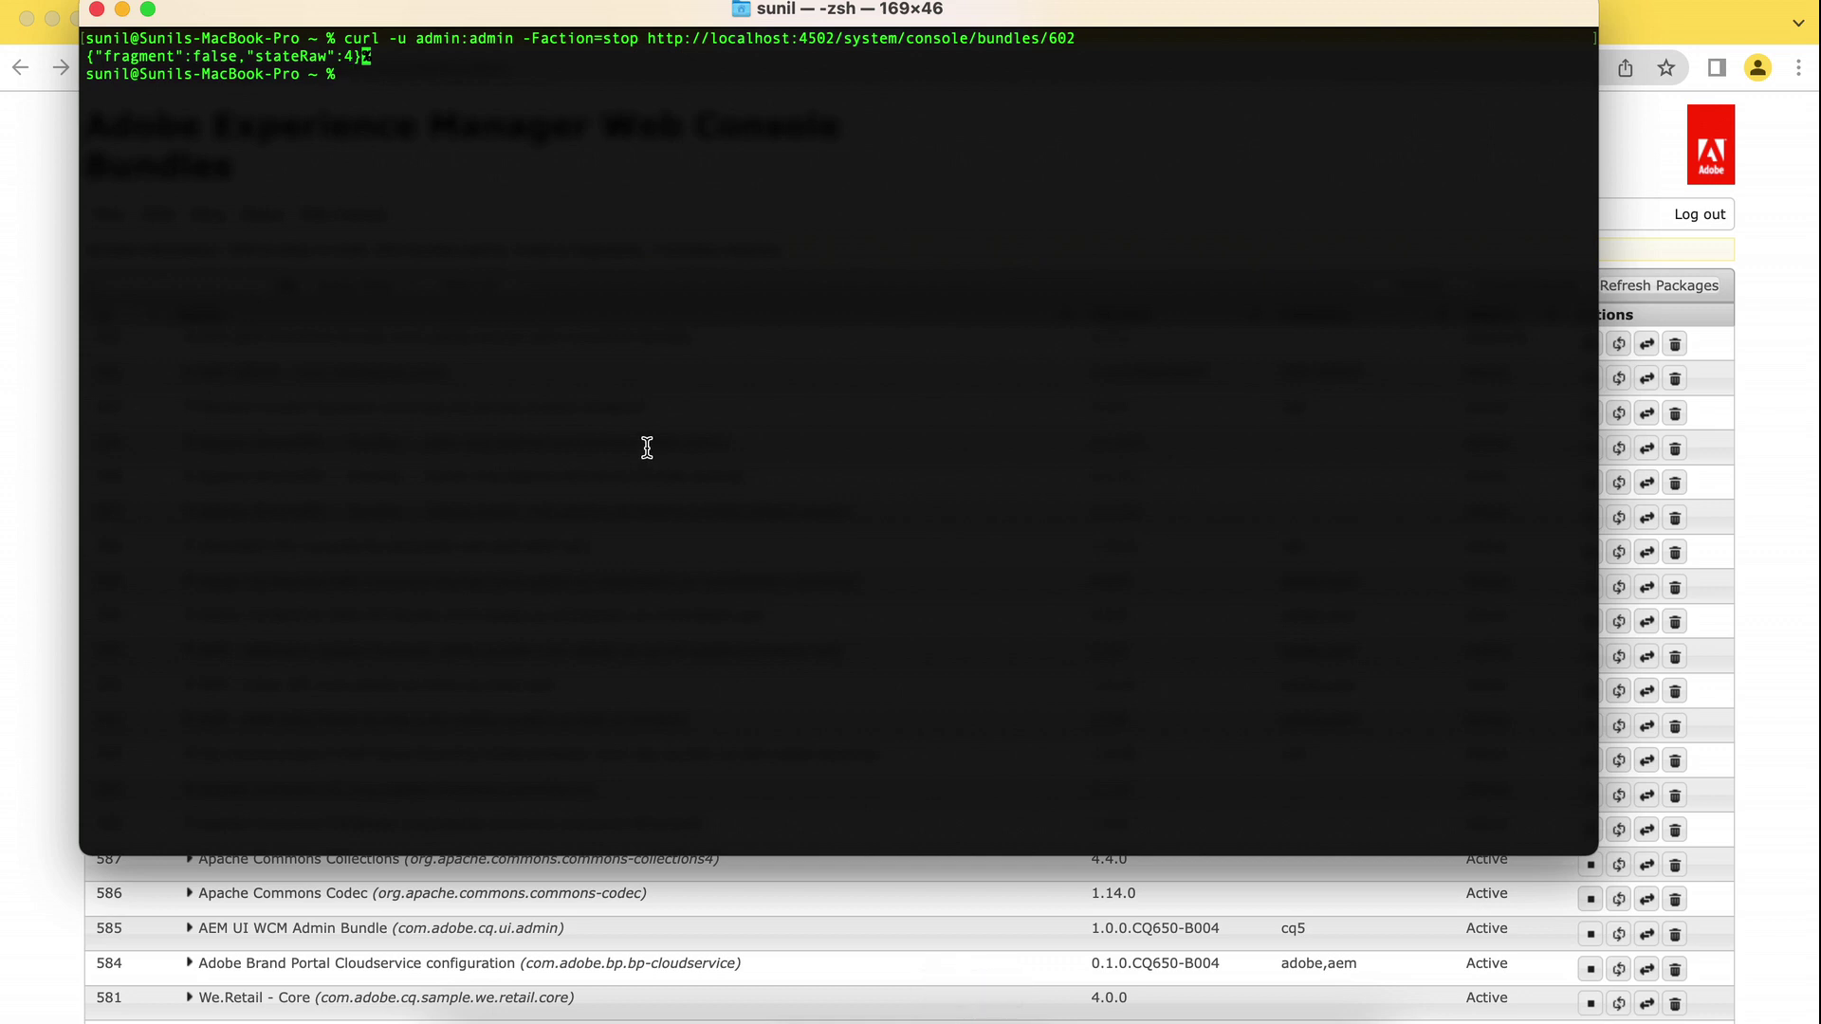
Rerun the bundle 602 curl request with -Faction=start to start the bundle again.
key("Up")
key("Left")
key("Left")
key("Left")
key("Left")
key("Left")
key("Left")
key("Left")
key("Left")
key("Left")
key("Left")
key("Left")
key("Left")
key("Left")
key("Left")
key("Left")
key("Left")
key("Left")
key("Left")
key("Left")
key("Left")
key("Left")
key("Left")
key("Left")
key("Left")
key("Left")
key("Left")
key("Left")
key("Left")
key("Left")
key("Left")
key("Left")
key("Left")
key("Left")
key("Left")
key("Left")
key("Left")
key("Left")
key("Left")
key("Left")
key("Left")
key("Left")
key("Left")
key("BackSpace")
key("BackSpace")
key("BackSpace")
type("tart")
key("Return")
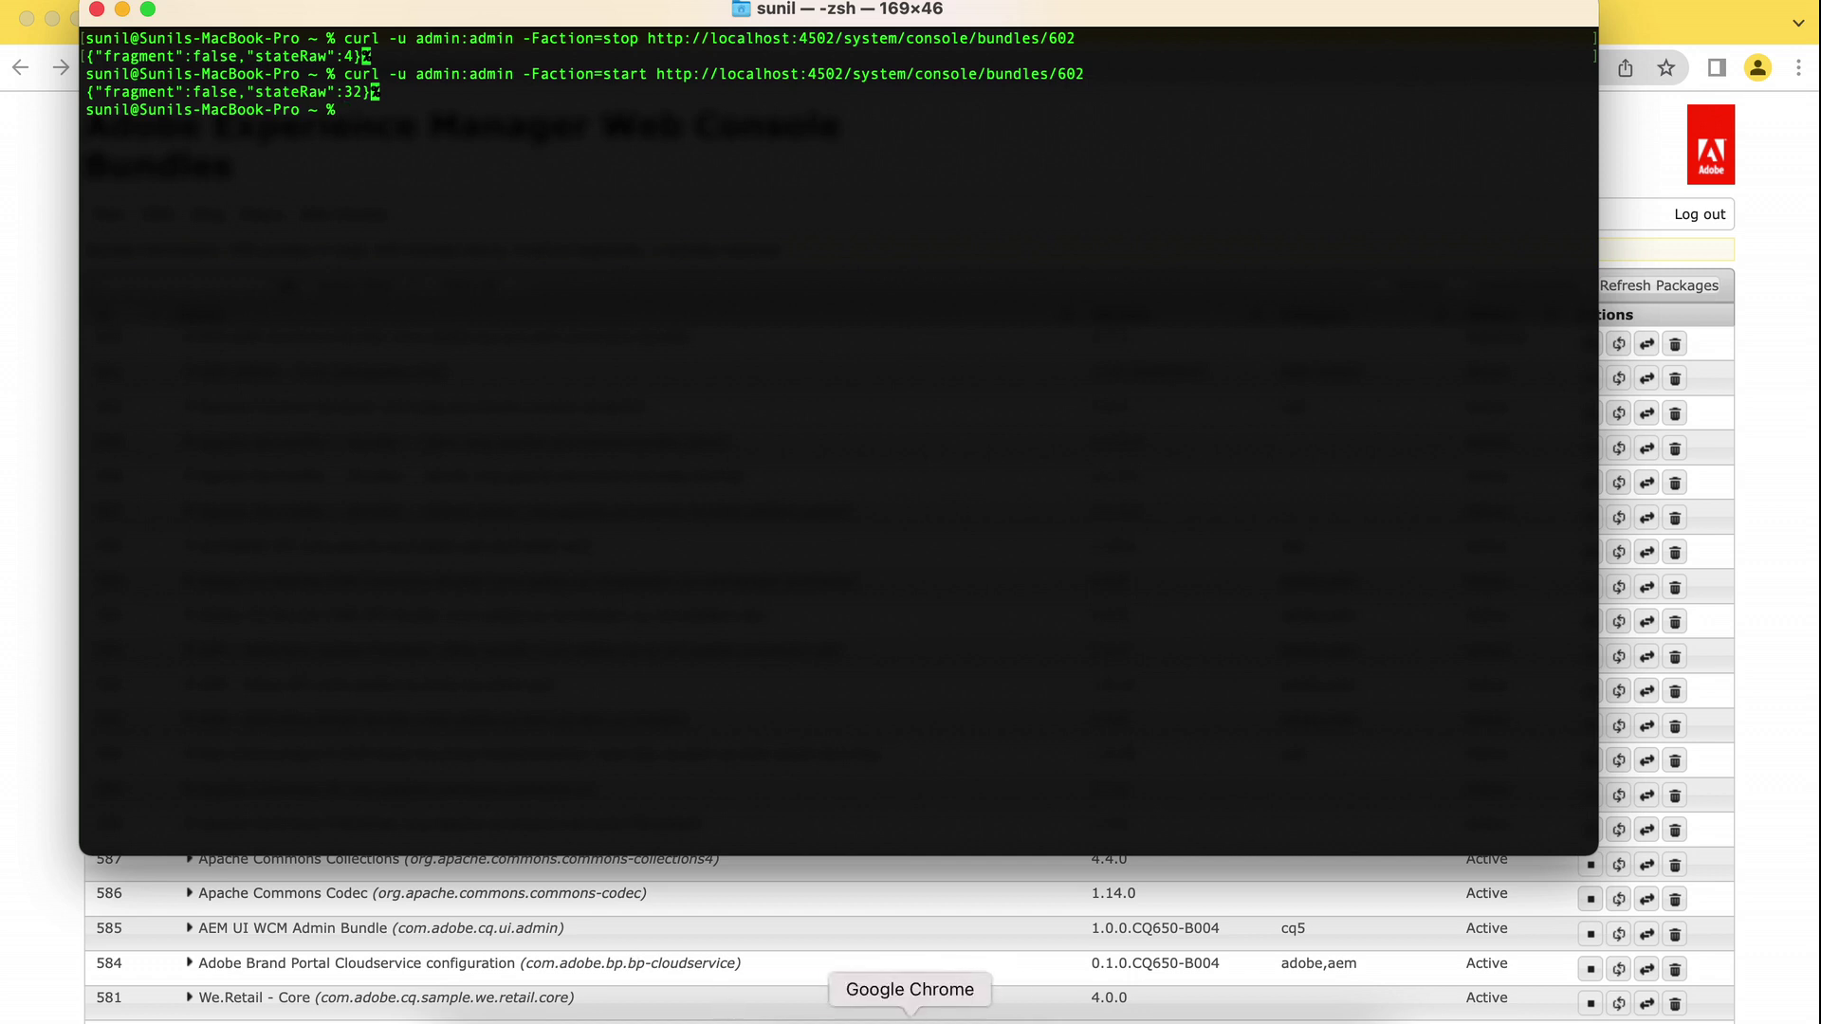
left_click(926, 1017)
Reload the Bundles page to verify bundle 602 is Active again.
left_click(103, 67)
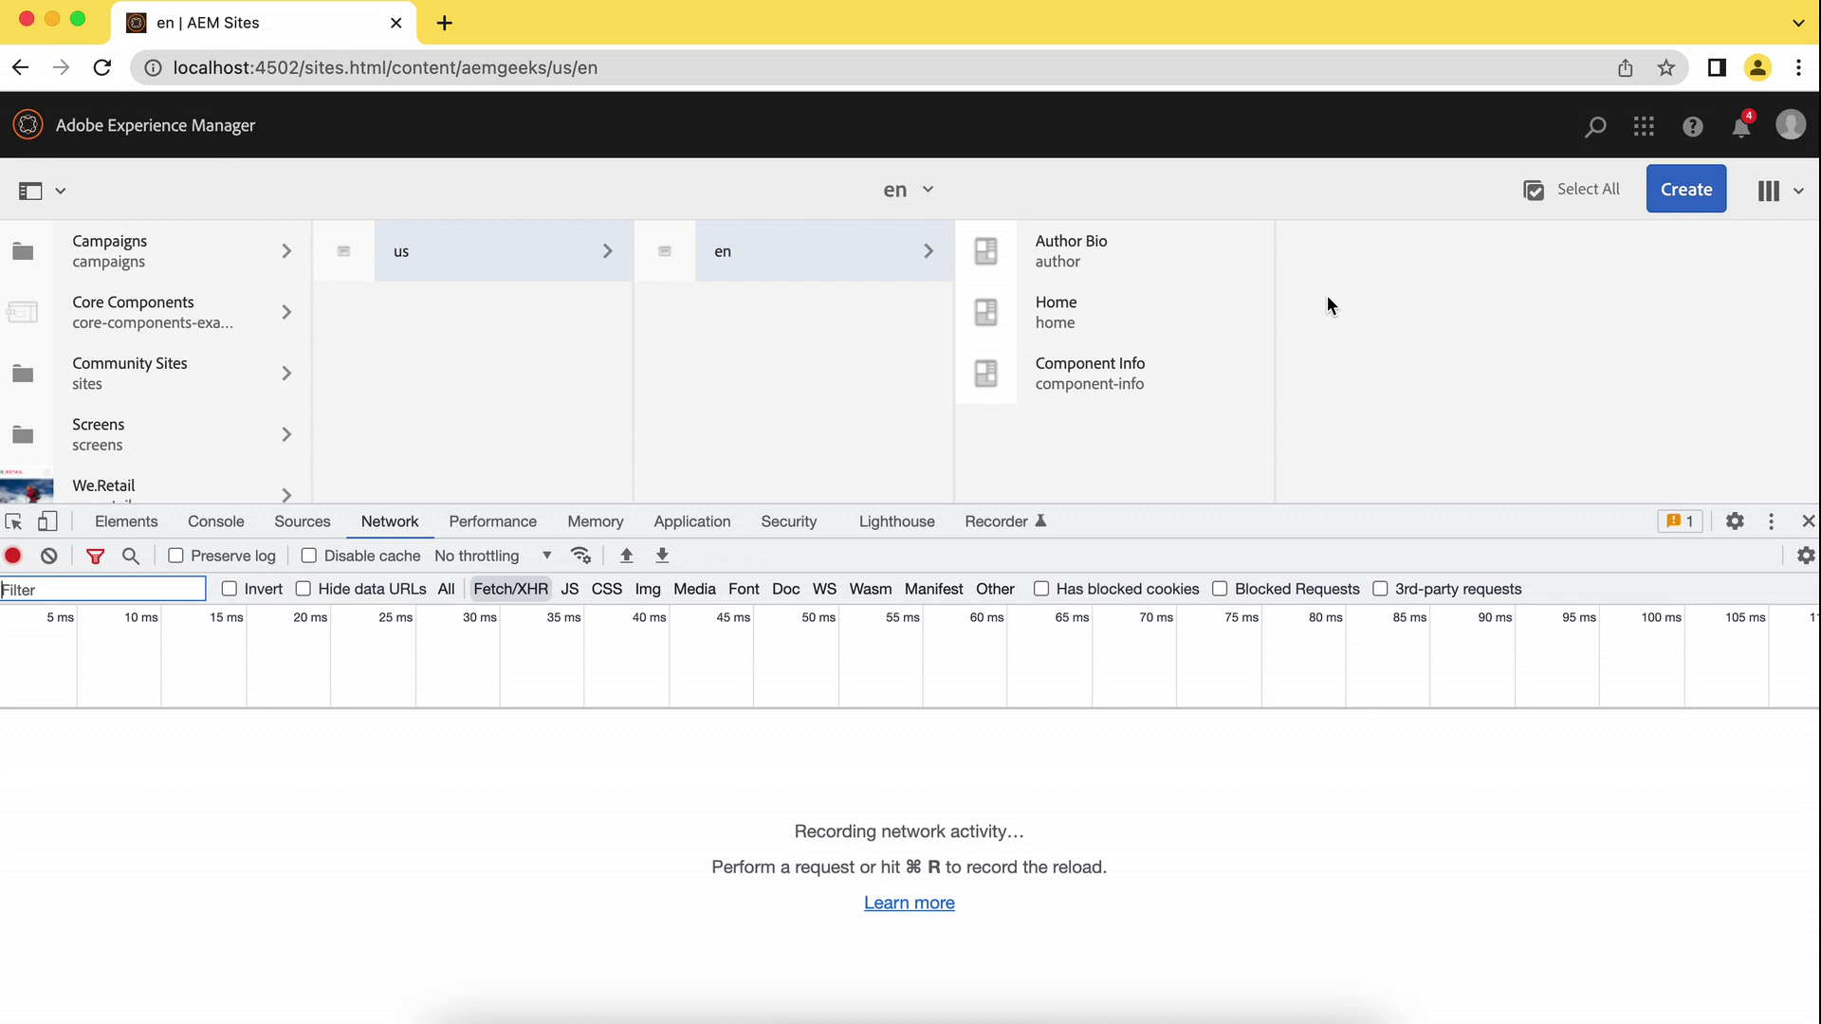
Reload the en page list, then start a new page from the AEMGeeks Content Page template.
left_click(857, 252)
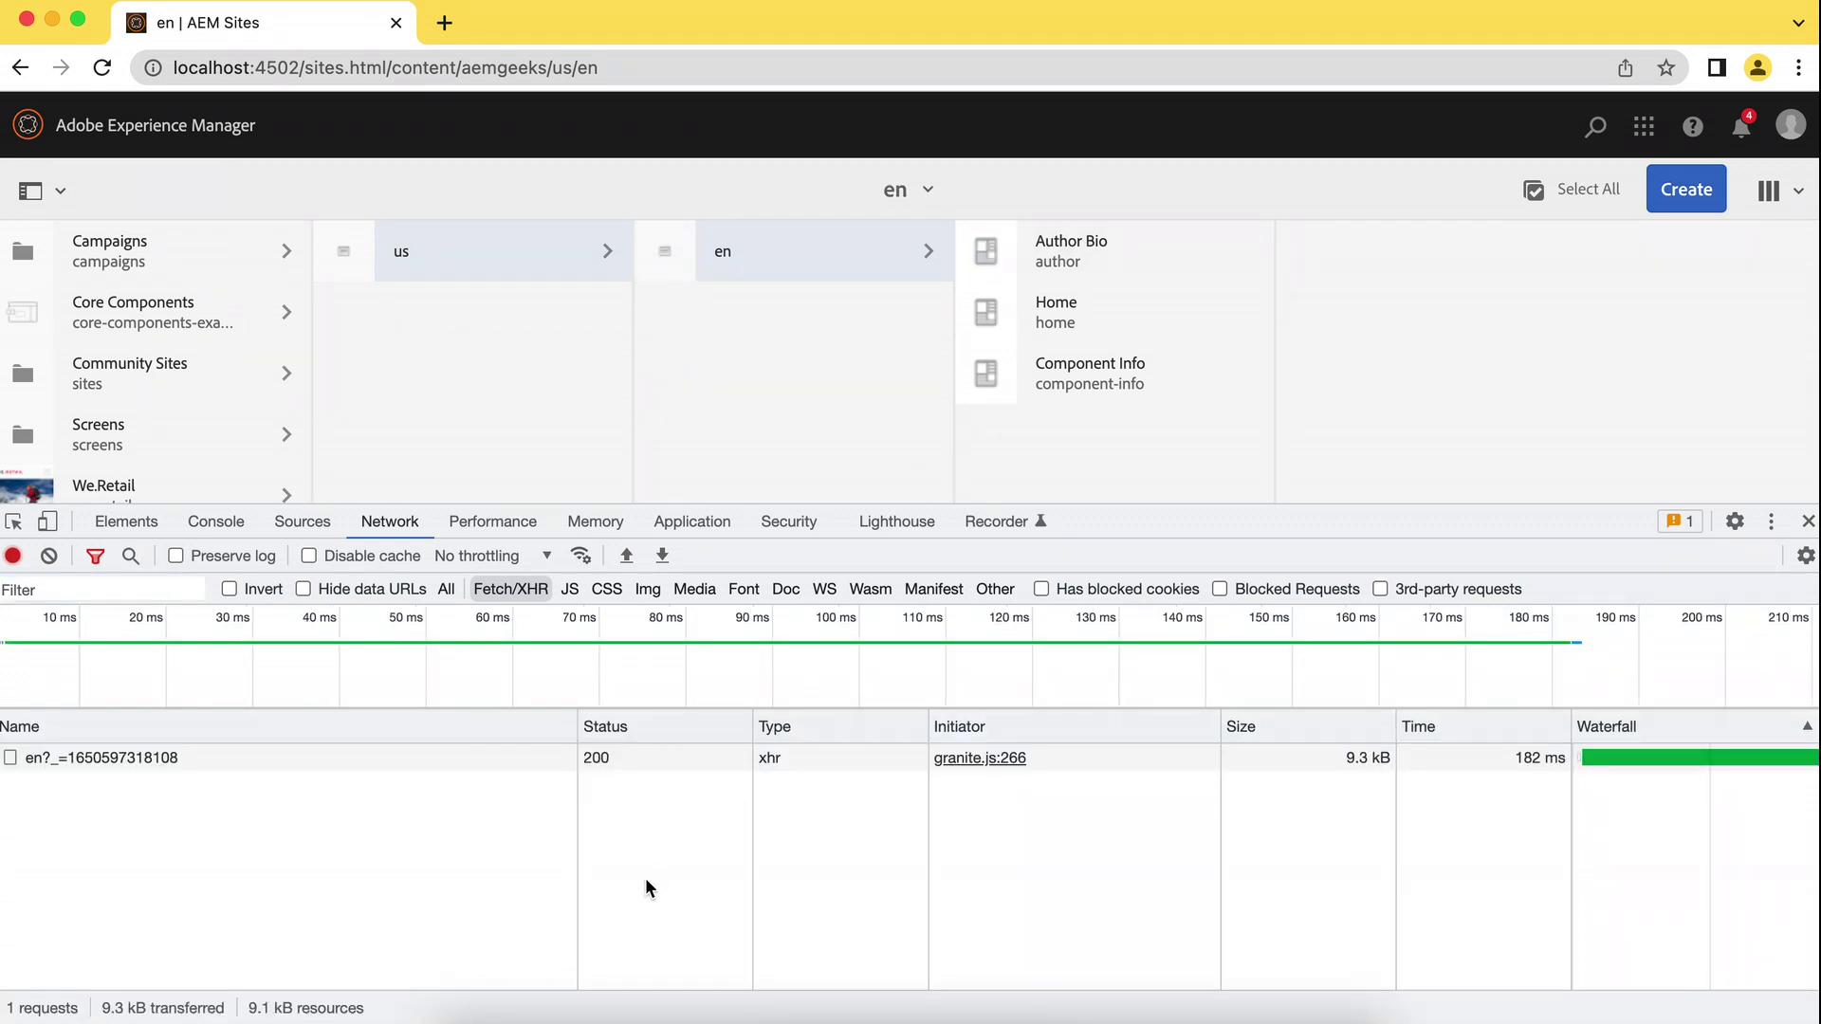
left_click(1686, 190)
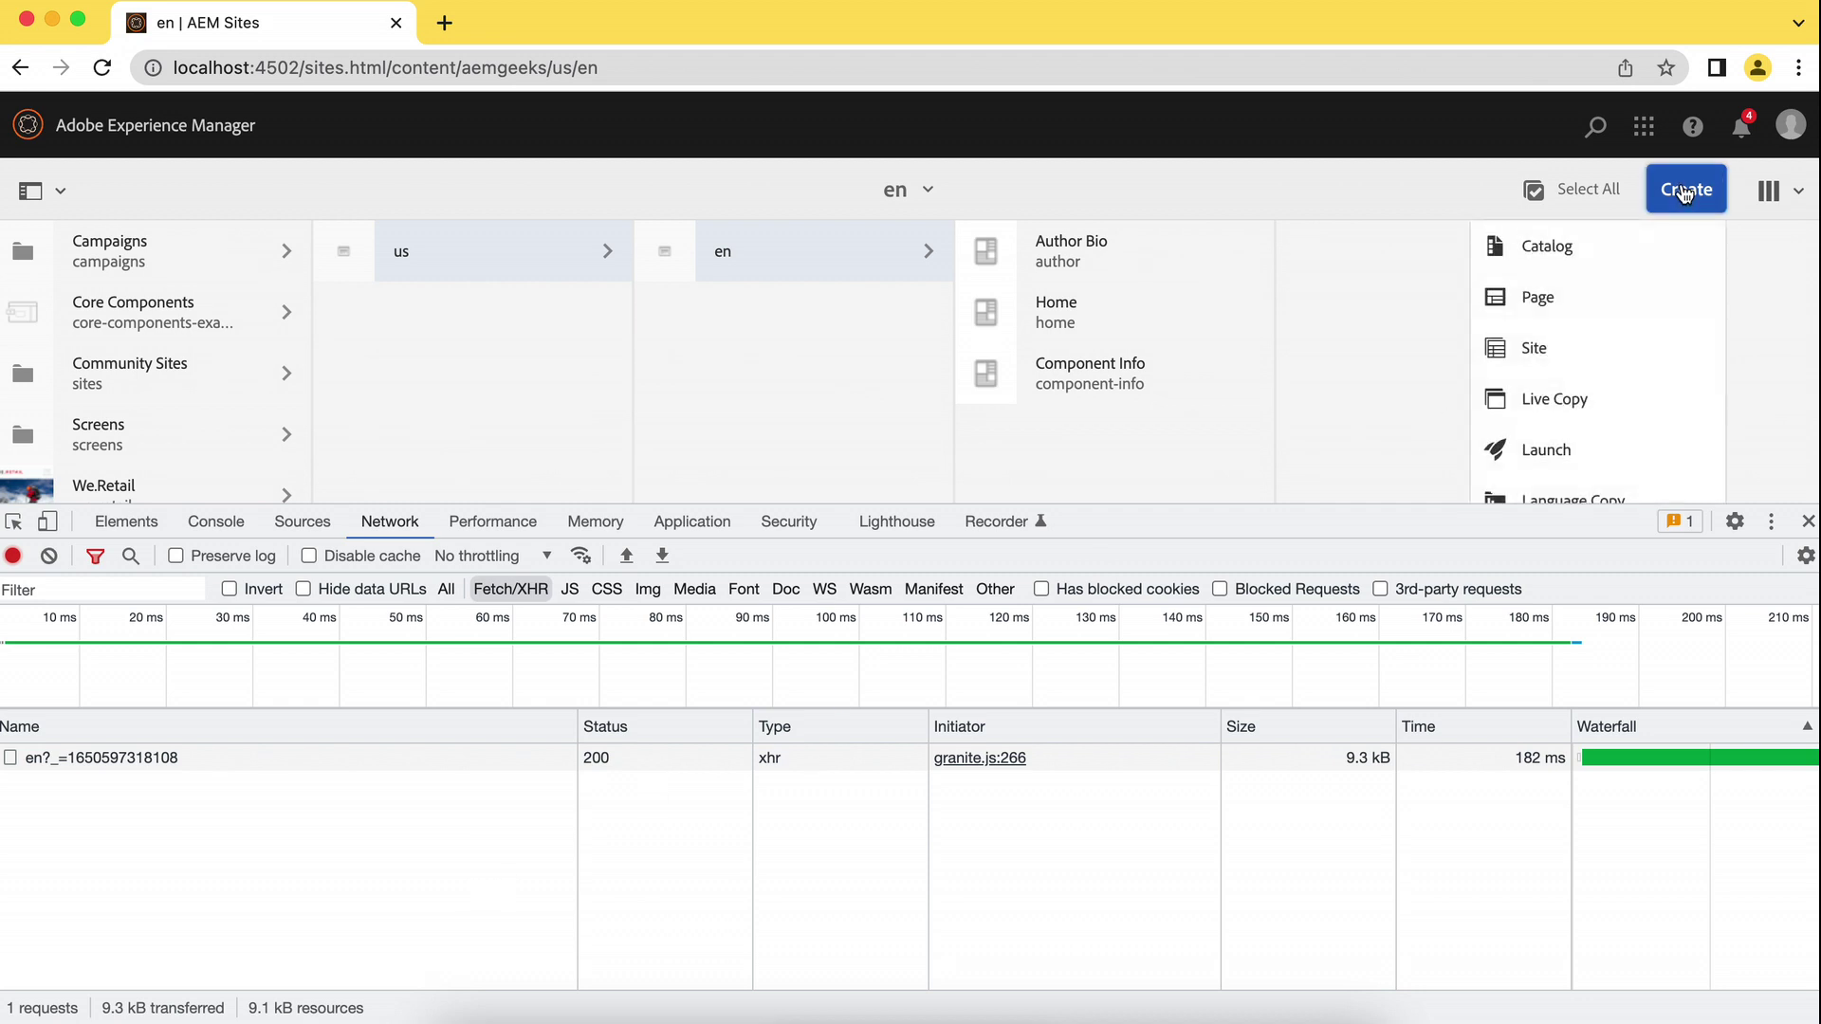
left_click(1550, 303)
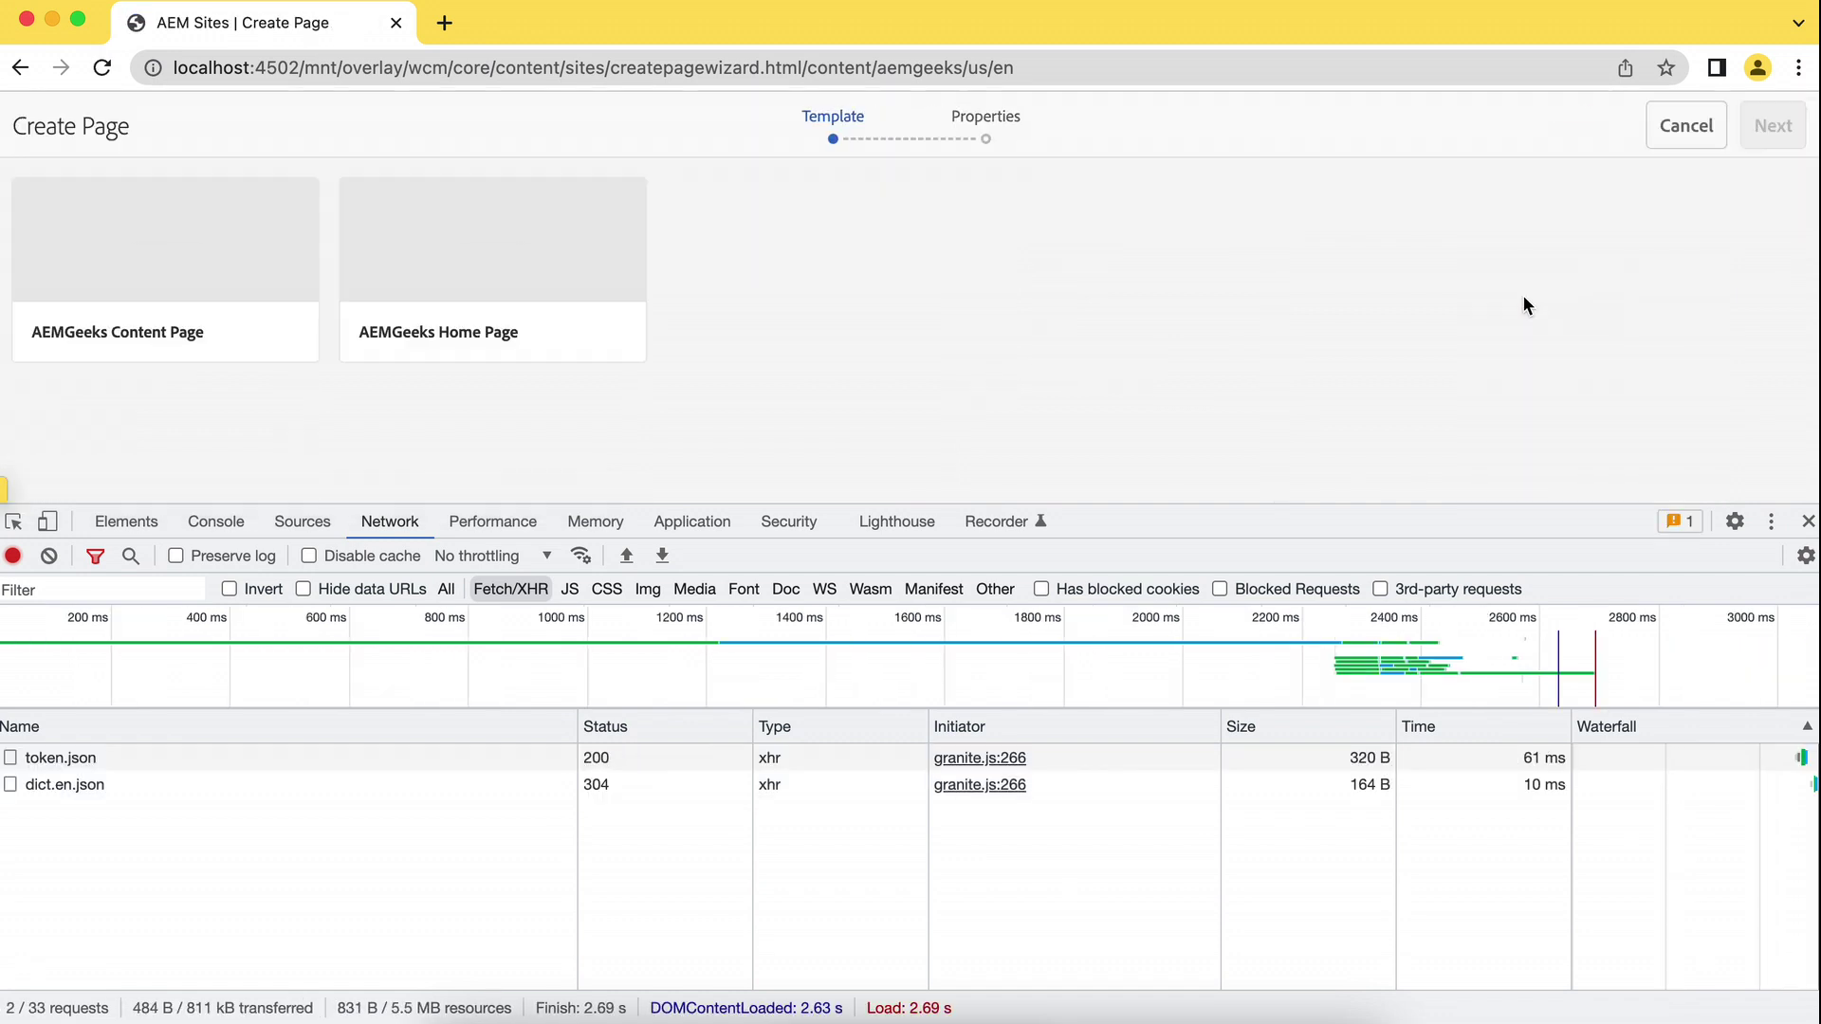
left_click(163, 330)
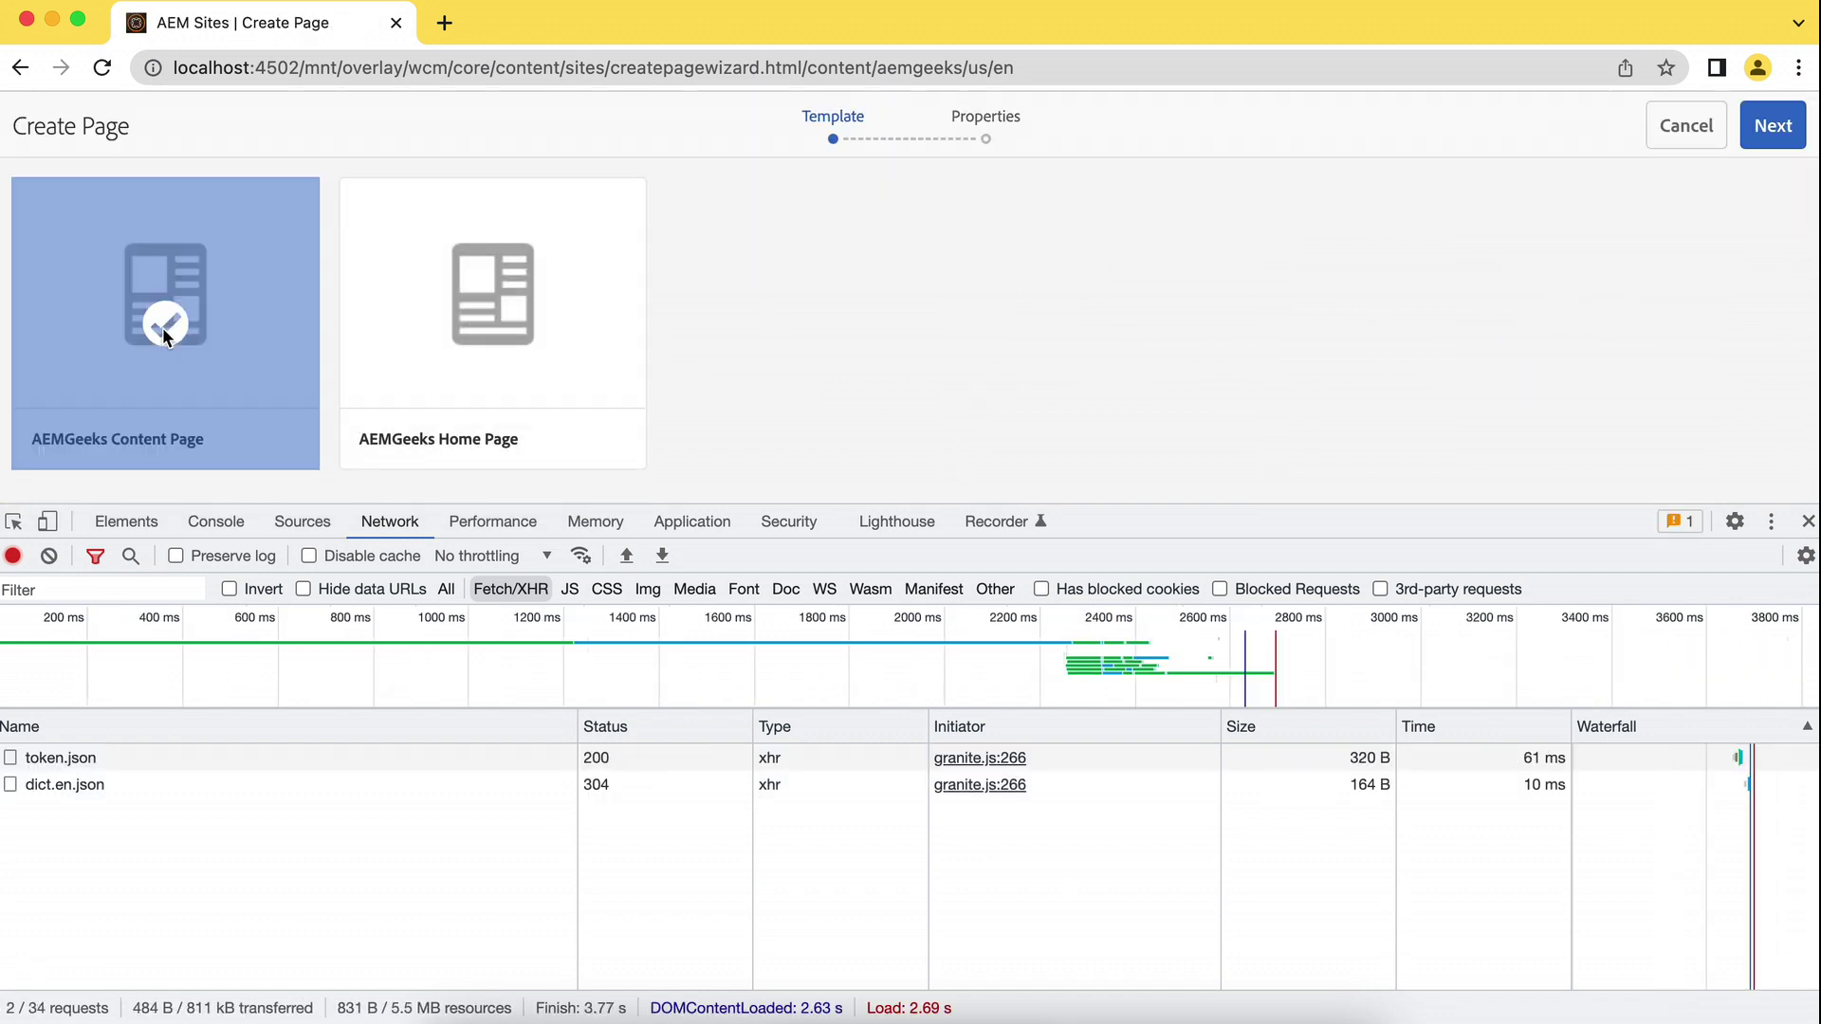
left_click(1772, 125)
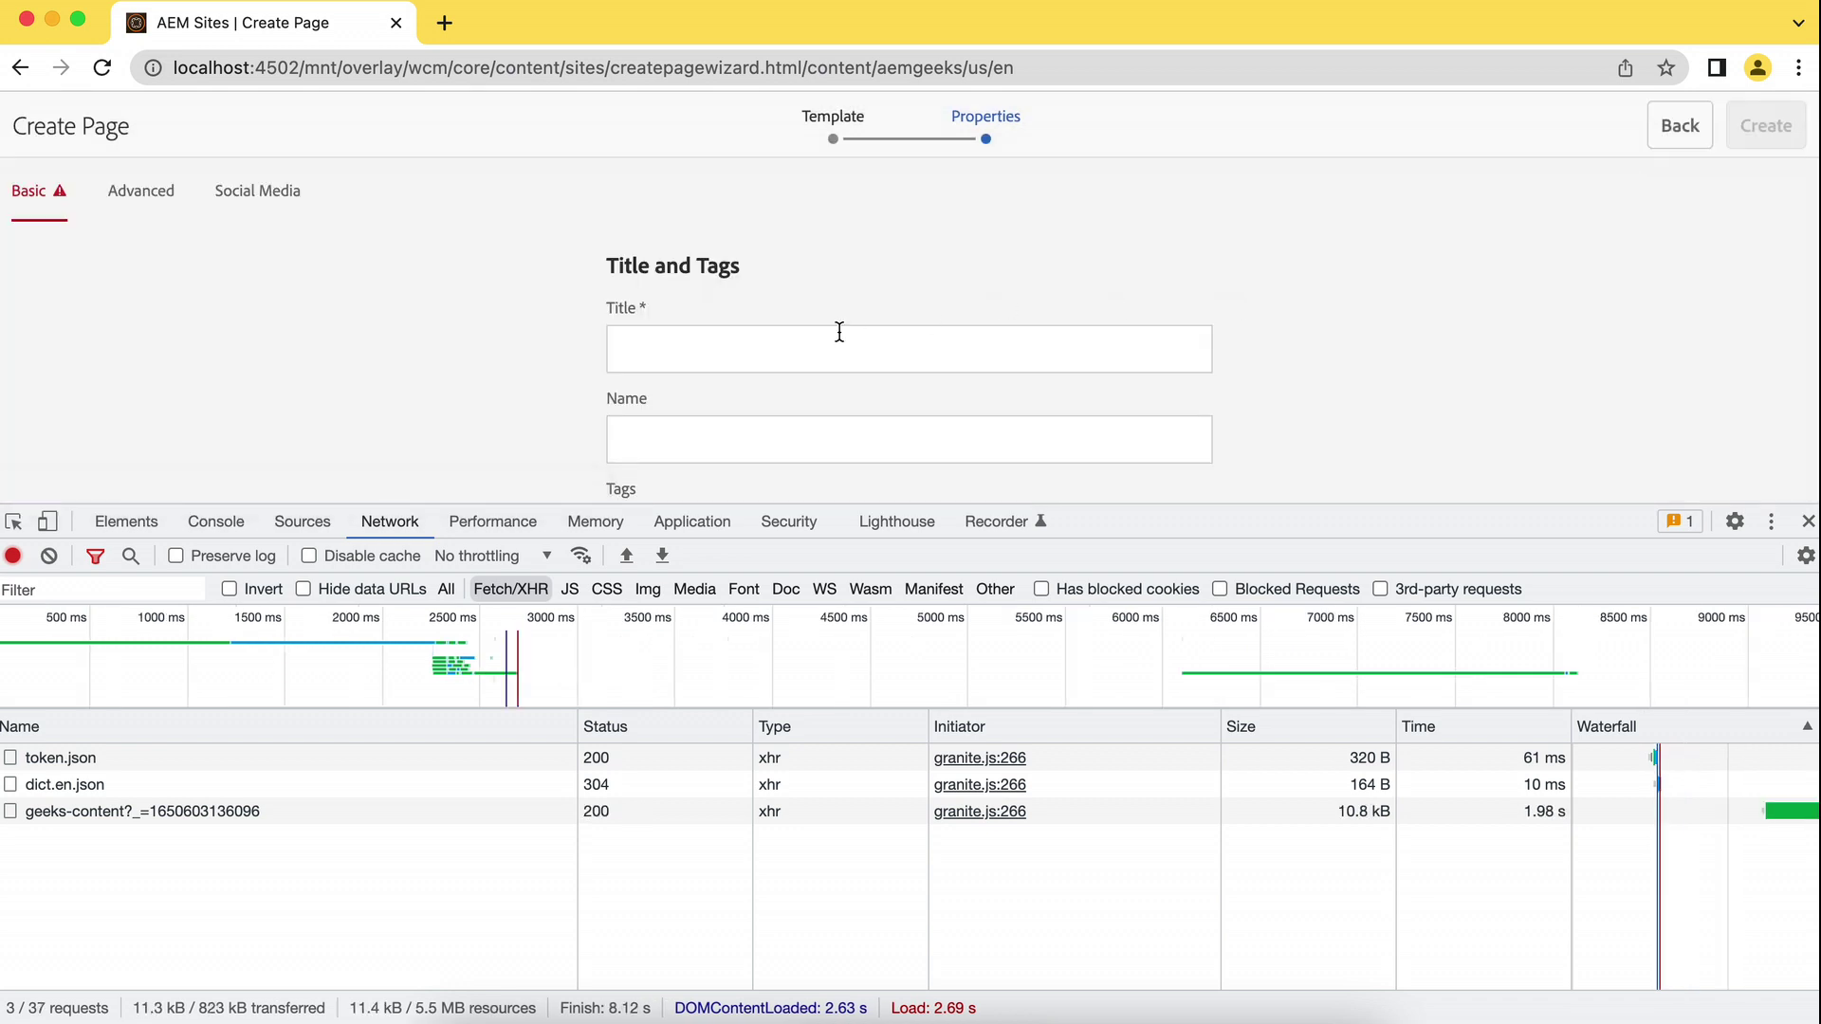
Title the page 'Test Page', clear the recorded network requests, and create it.
left_click(830, 334)
type("Test ")
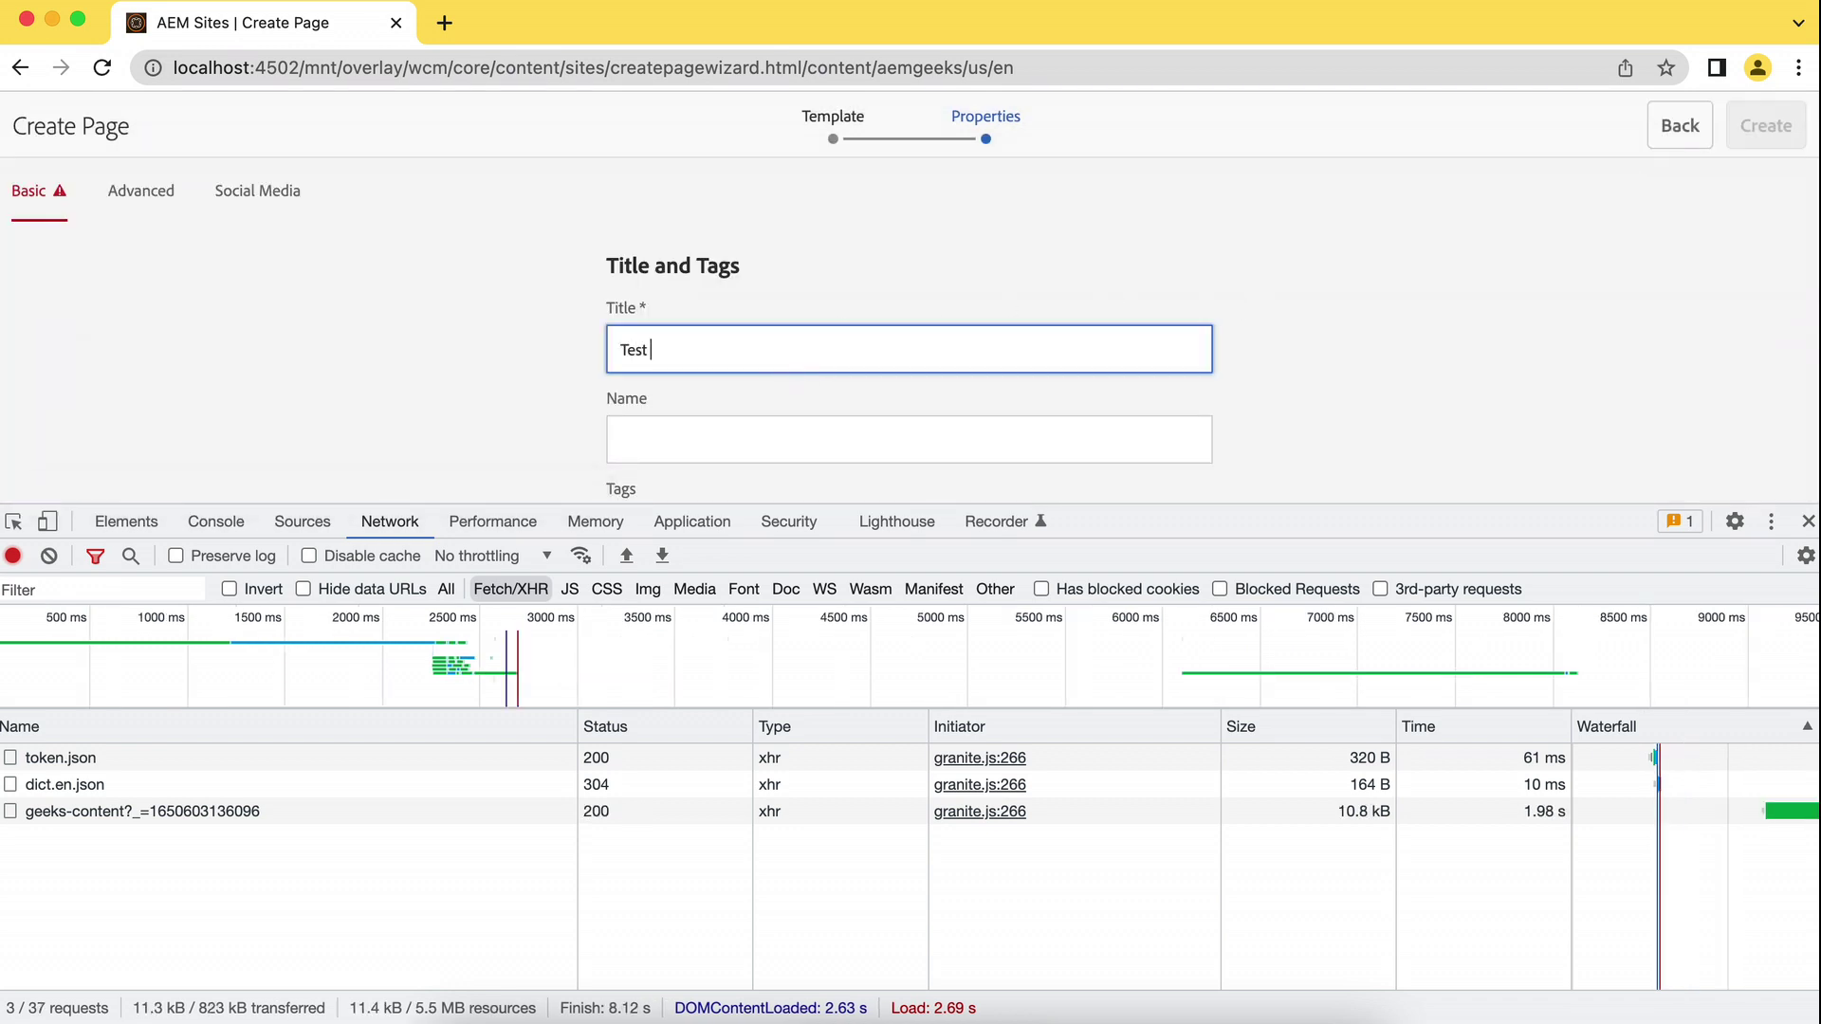
type("Page")
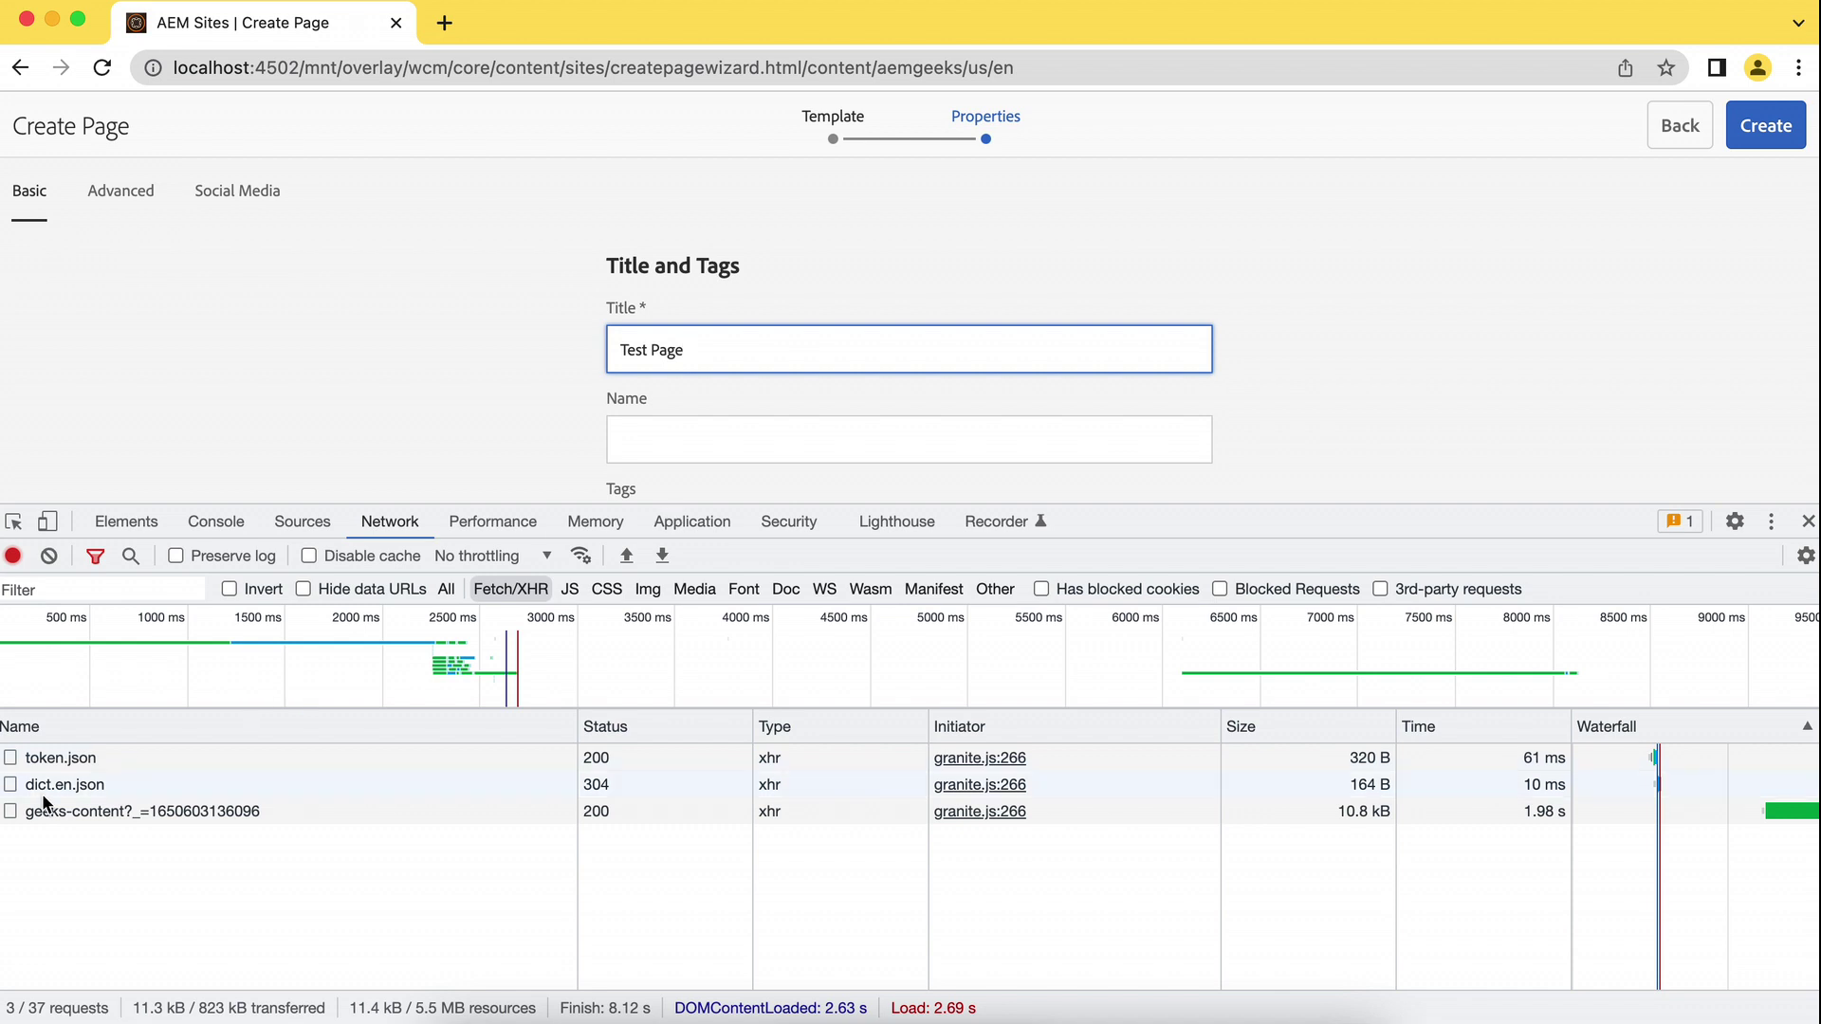
left_click(48, 555)
scroll(1451, 326, "down", 2)
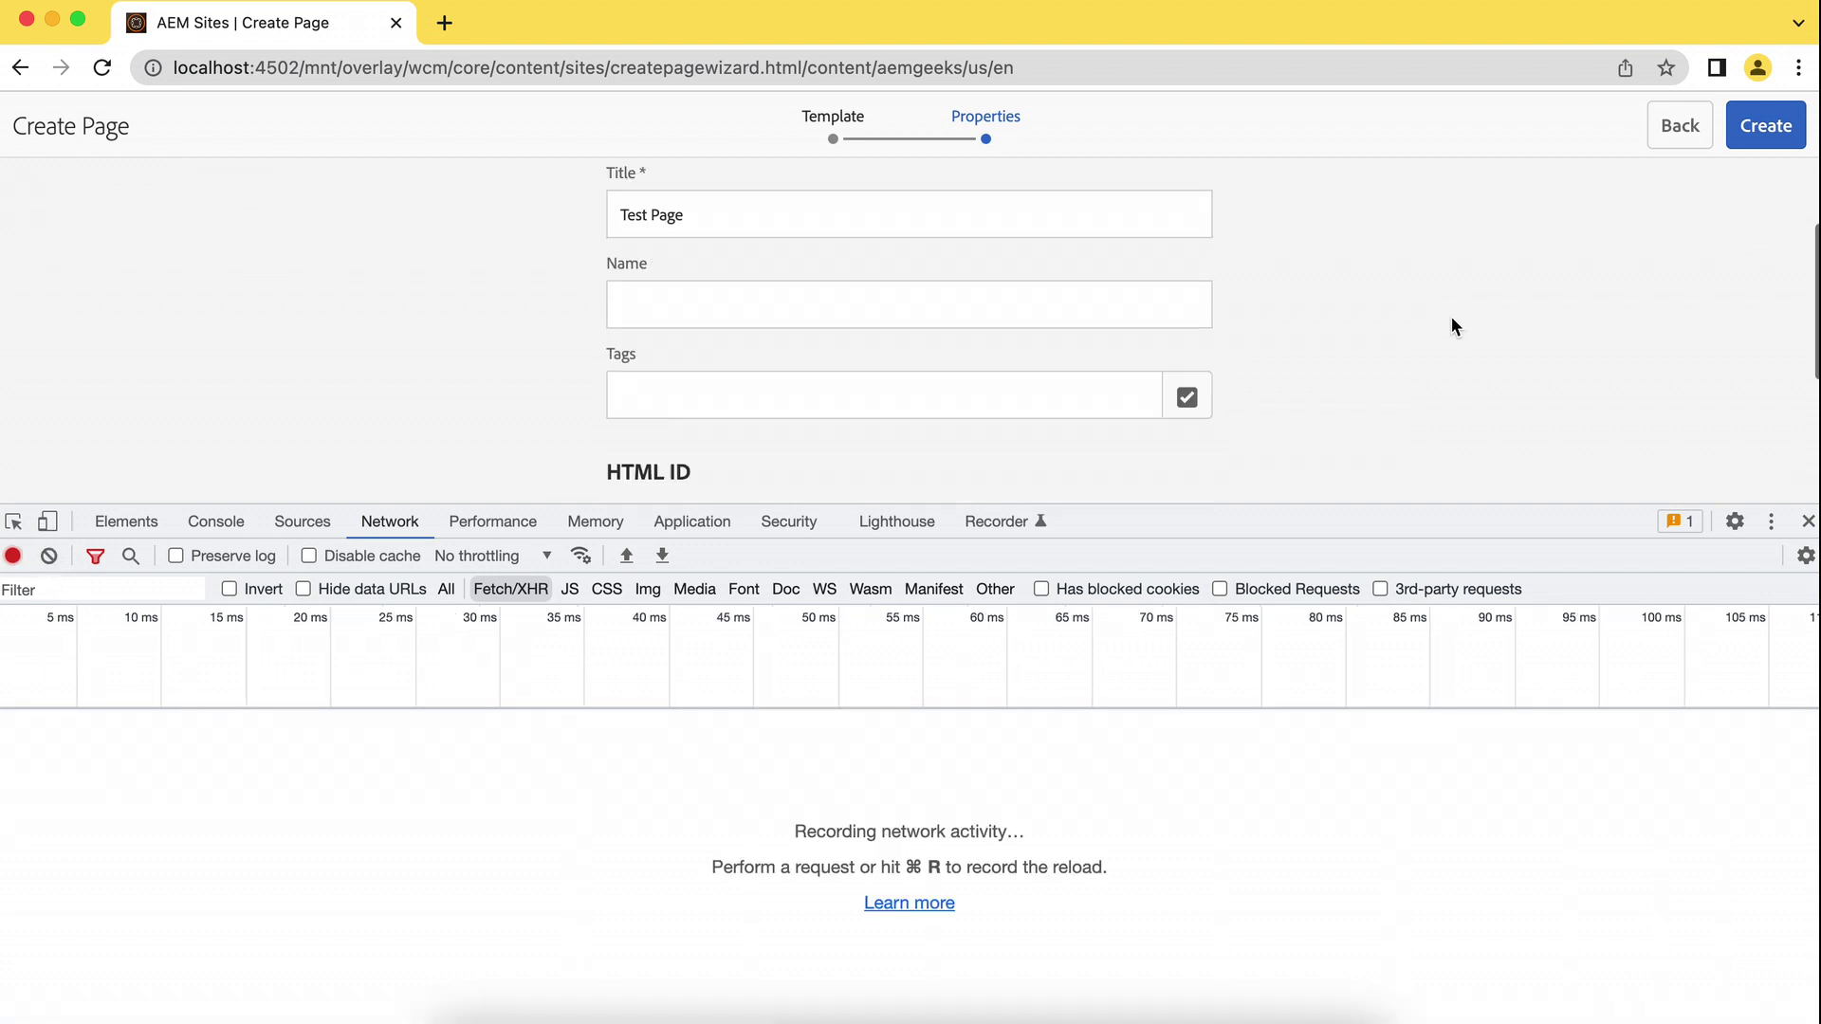
scroll(1451, 328, "down", 3)
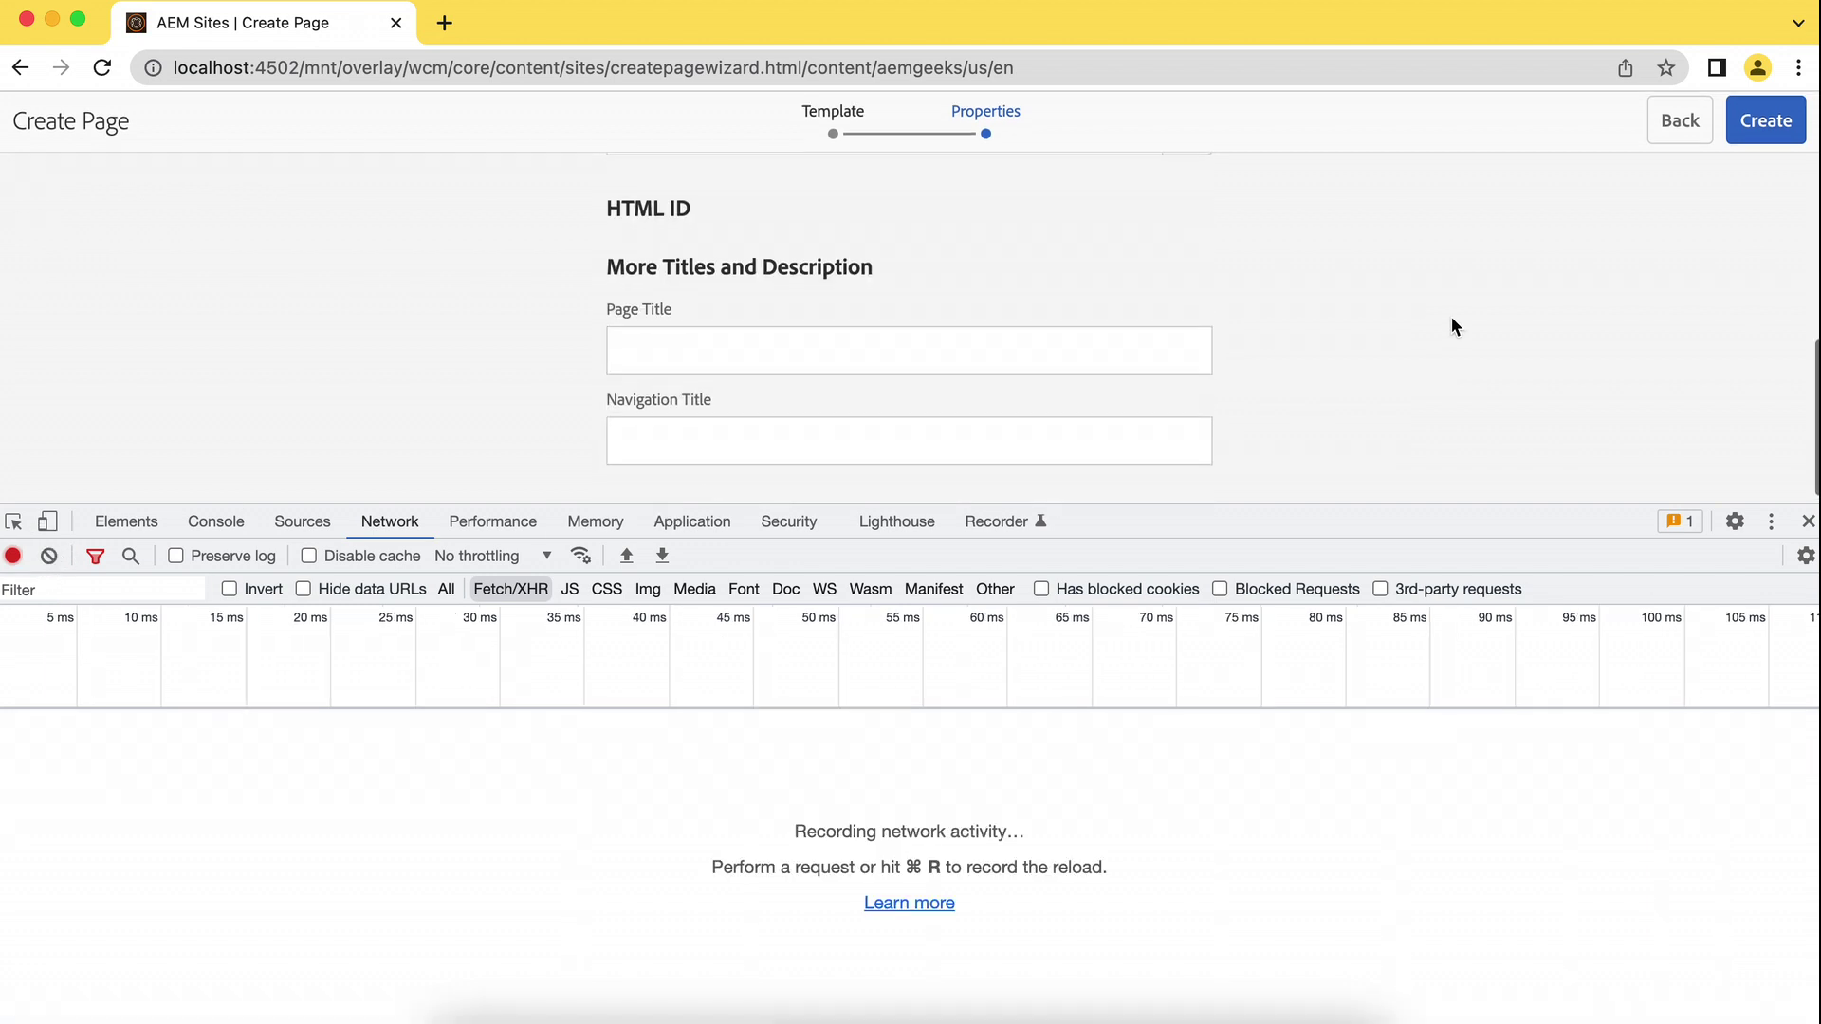
left_click(1777, 144)
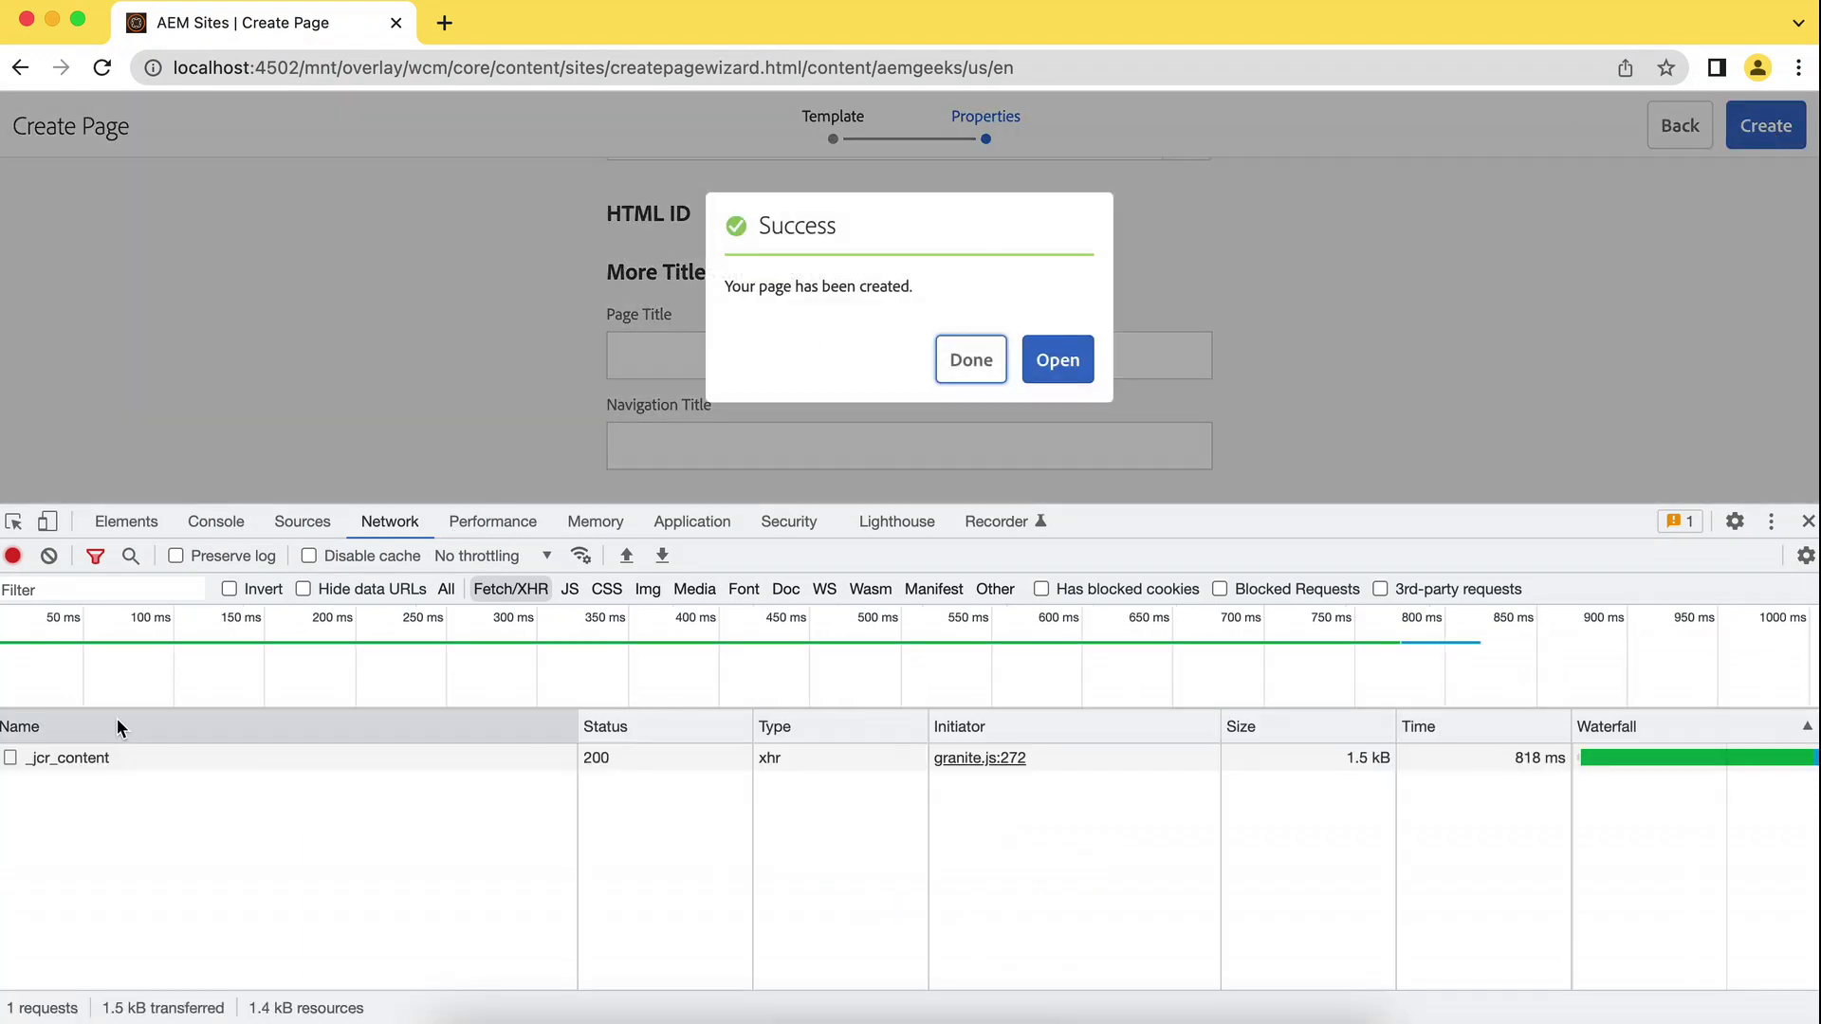
Check the _jcr_content request's 'Page created' response and copy it as a cURL command.
left_click(68, 758)
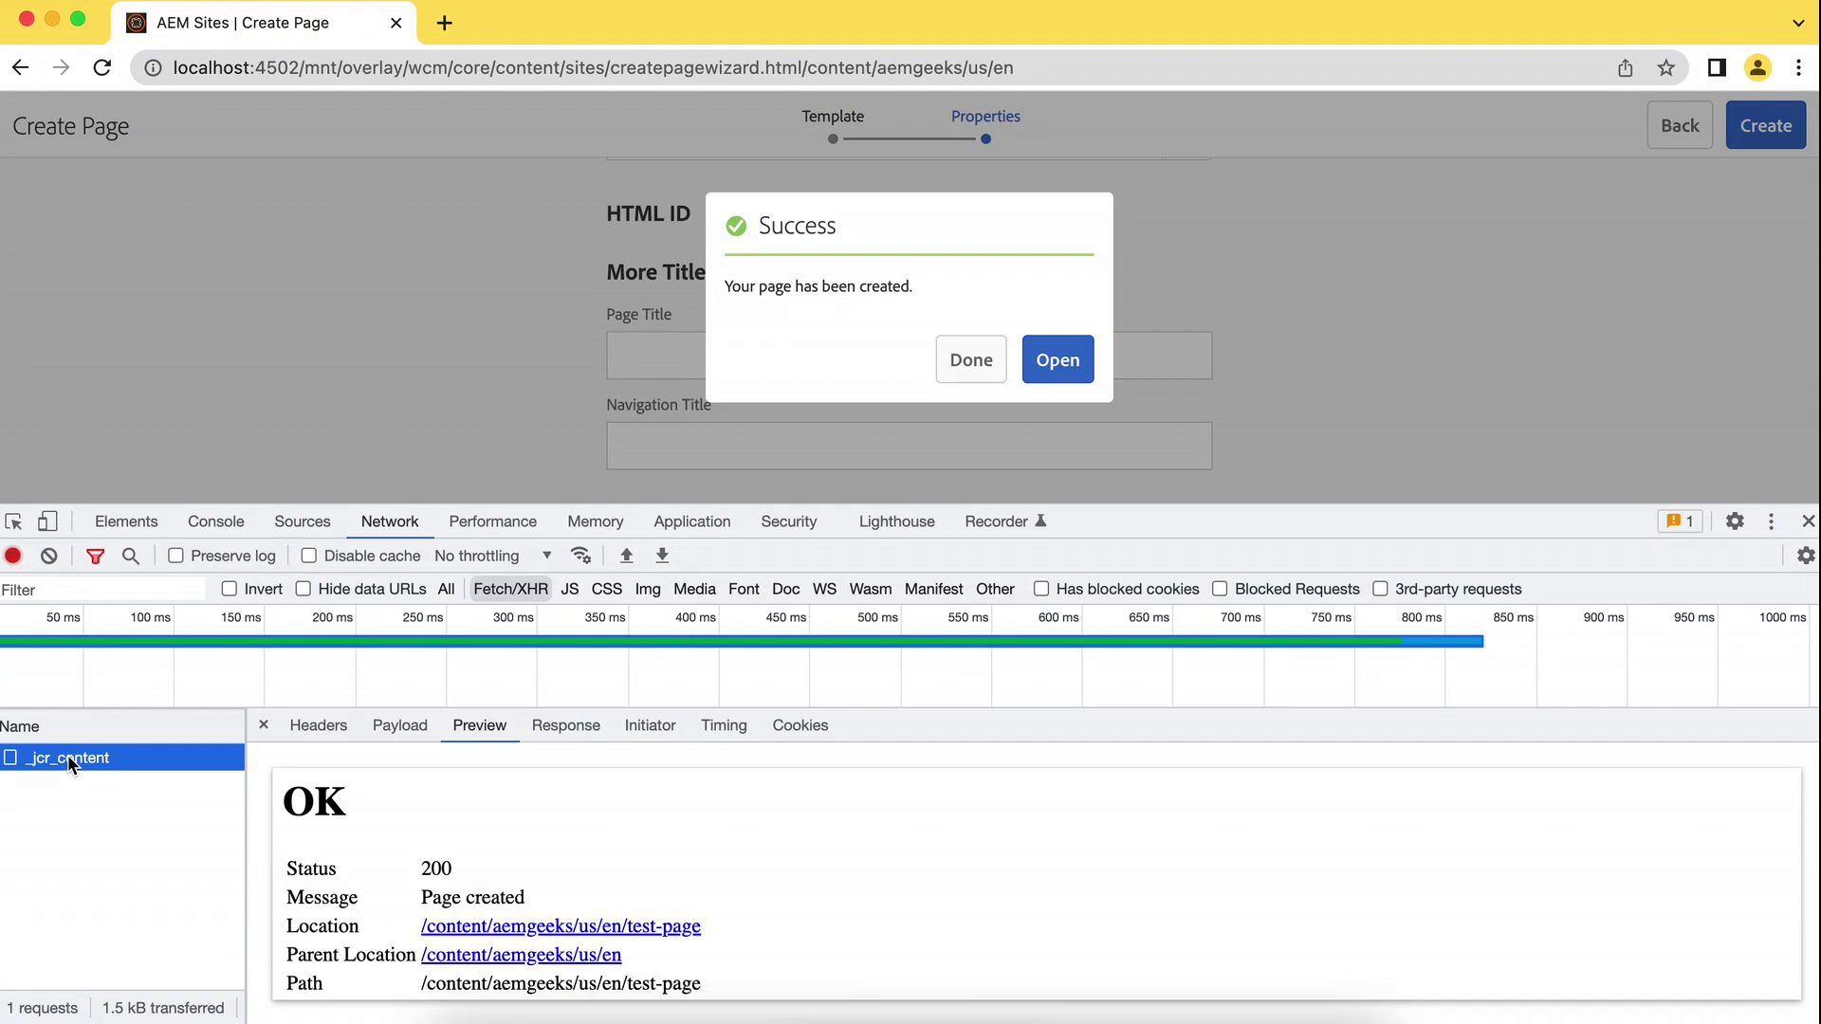
right_click(80, 759)
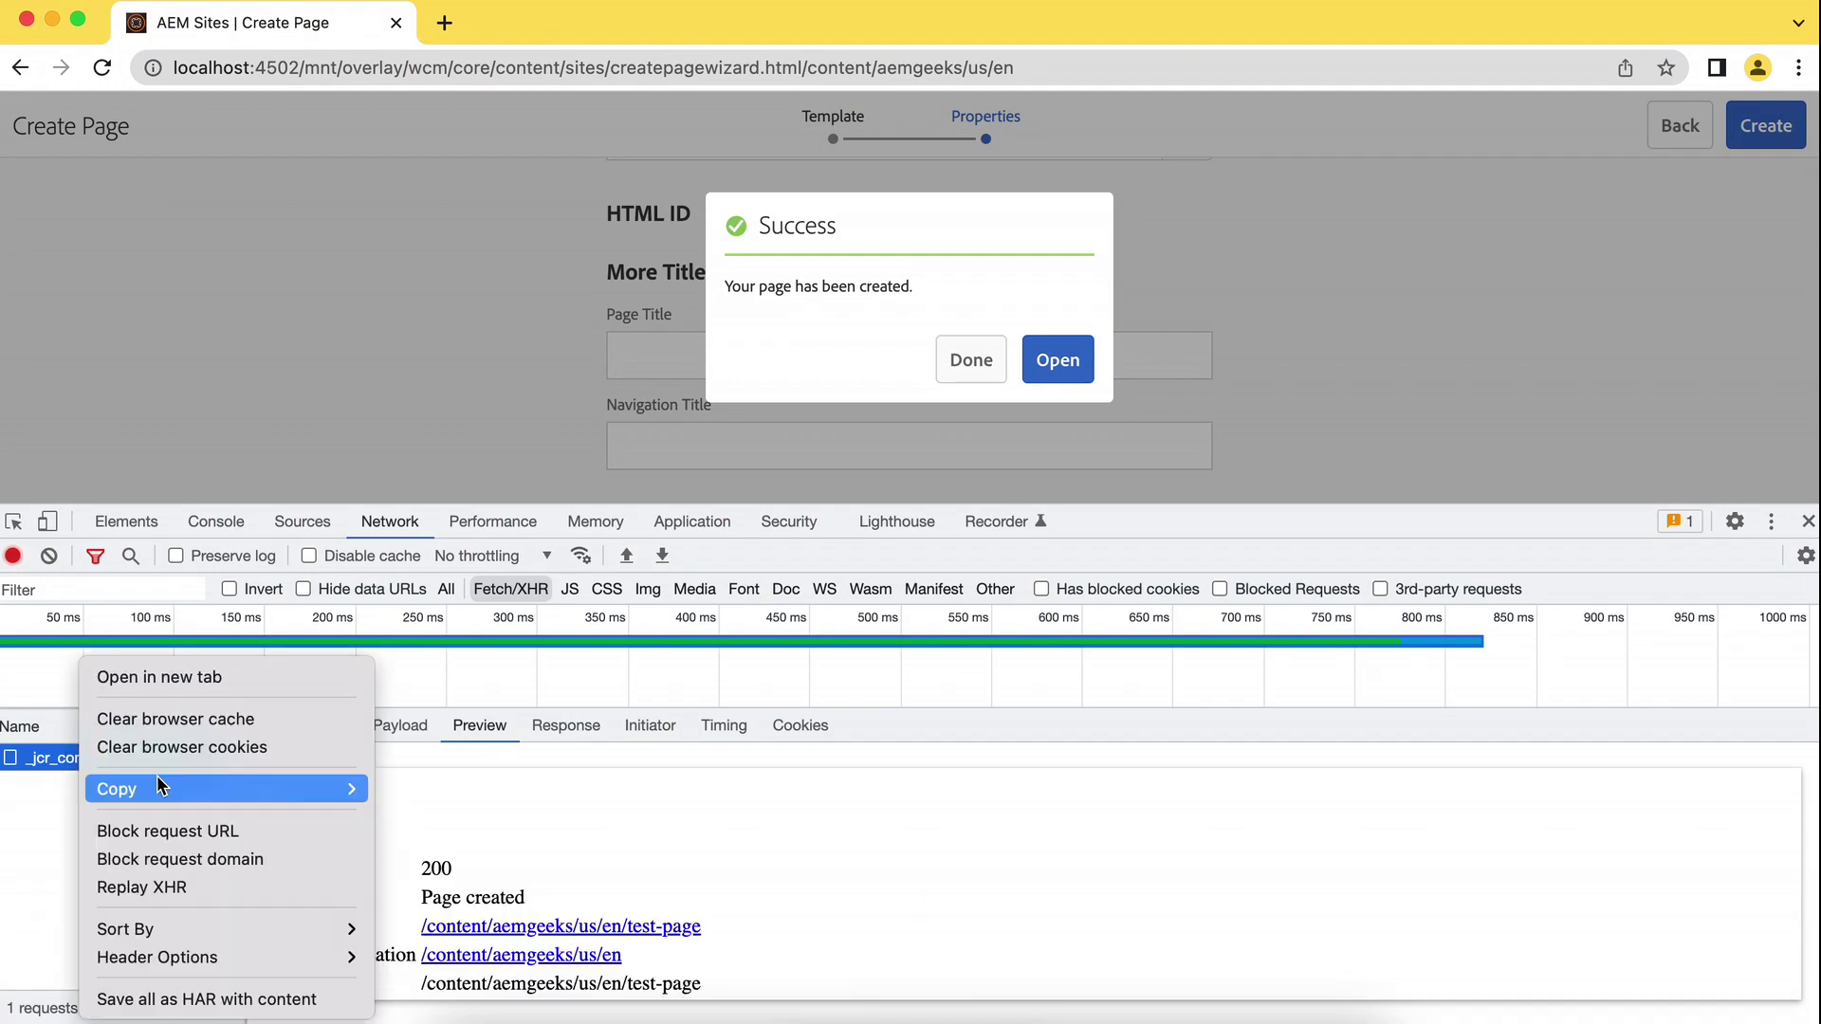
mouse_move(161, 791)
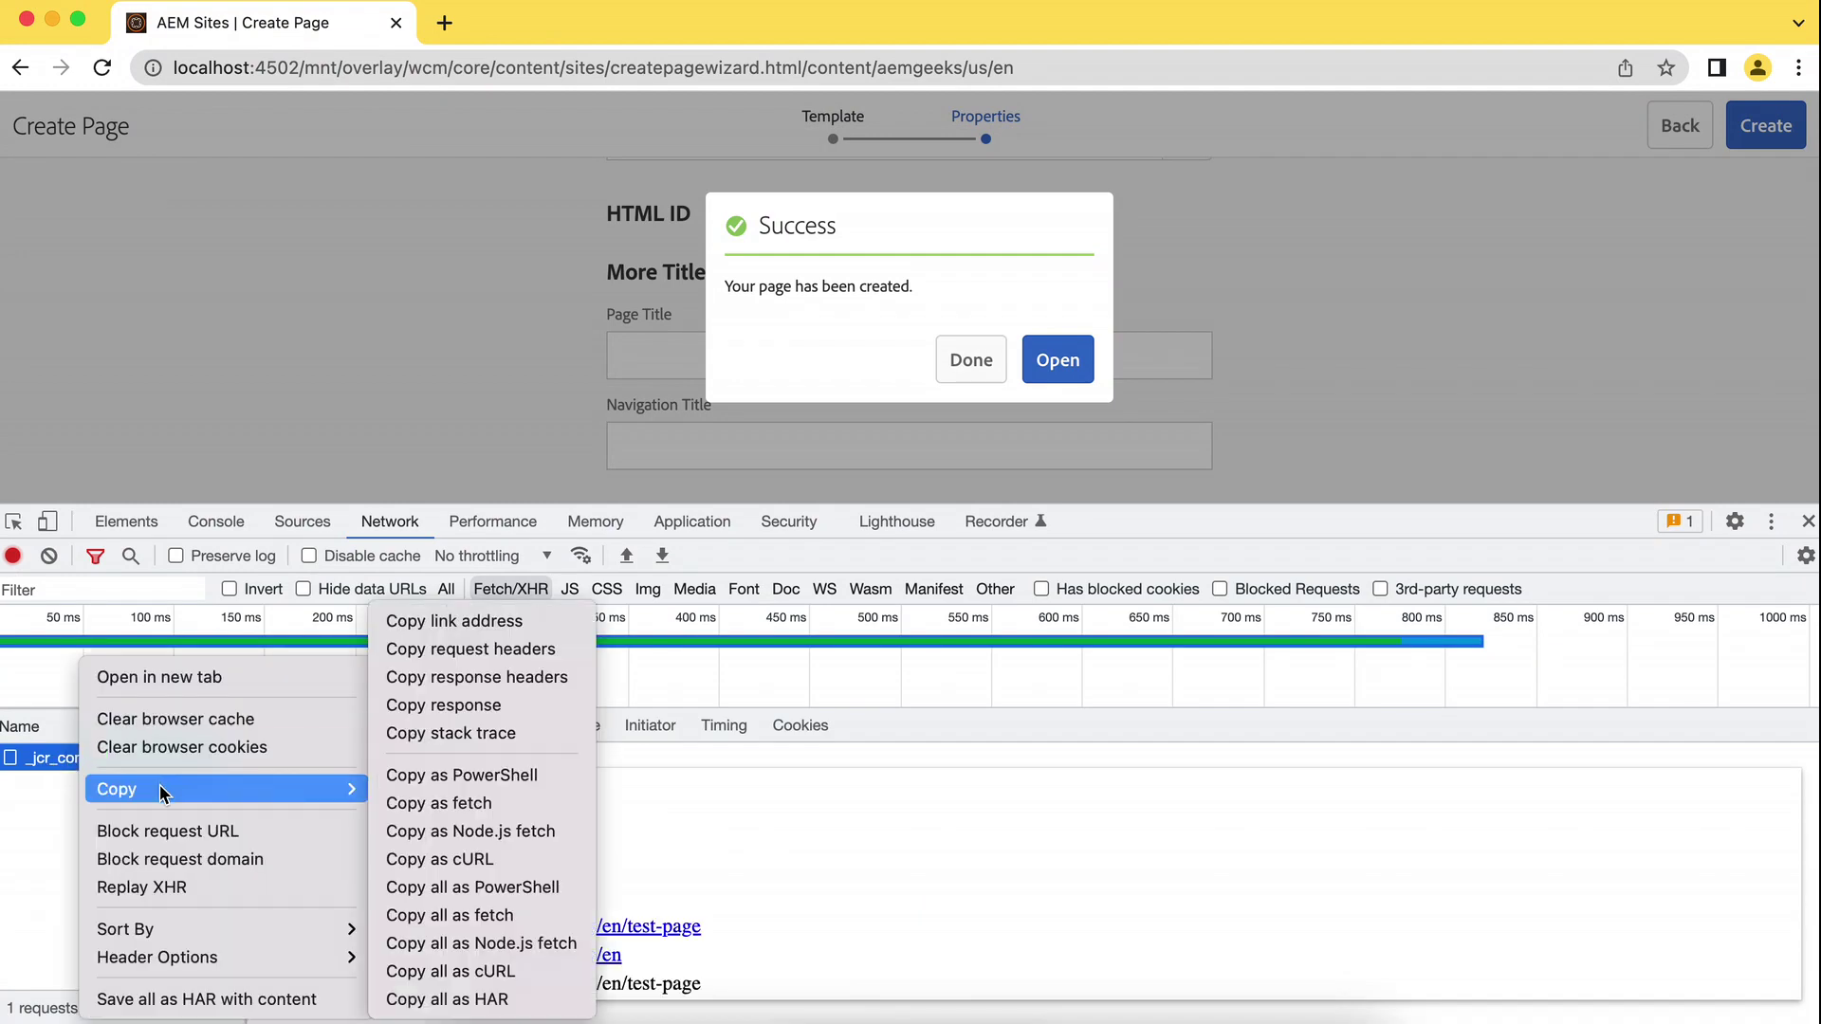
left_click(456, 859)
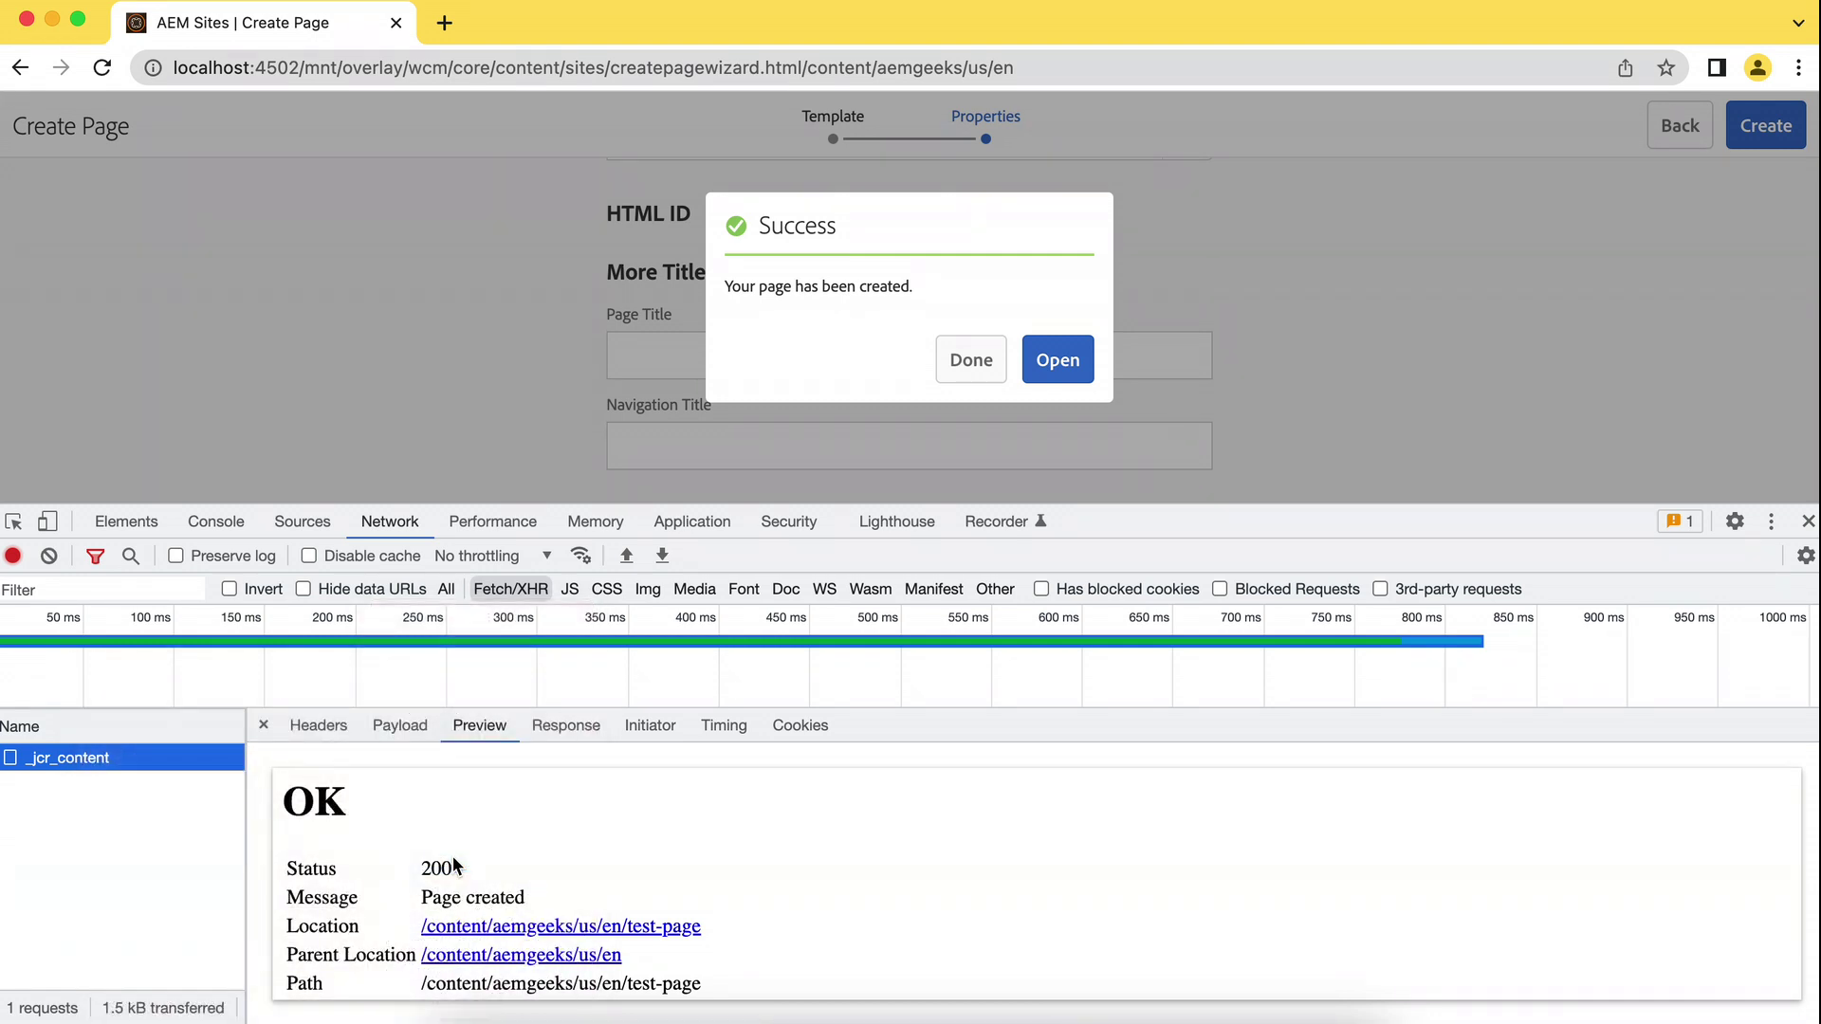
Replace lines 1–7 of the Curl file in Brackets with the copied cURL command.
left_click(1029, 1020)
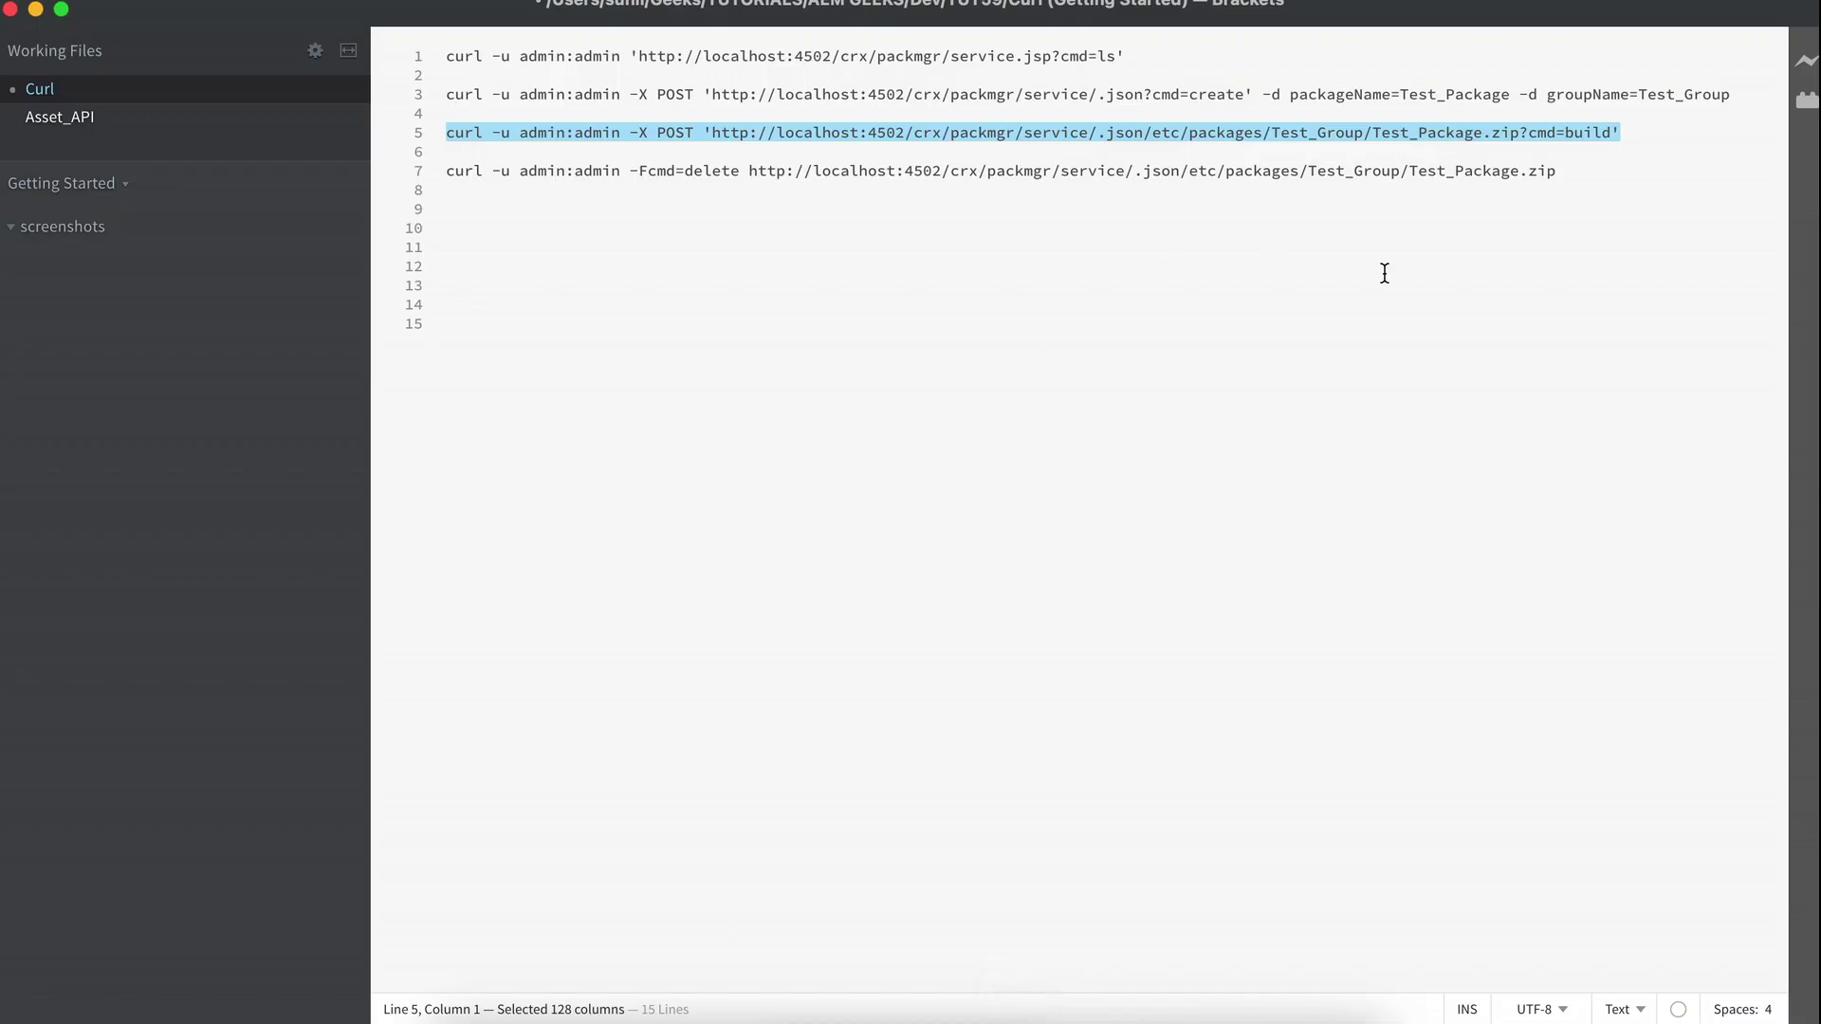
left_click_drag(1581, 171, 279, 55)
key("super+v")
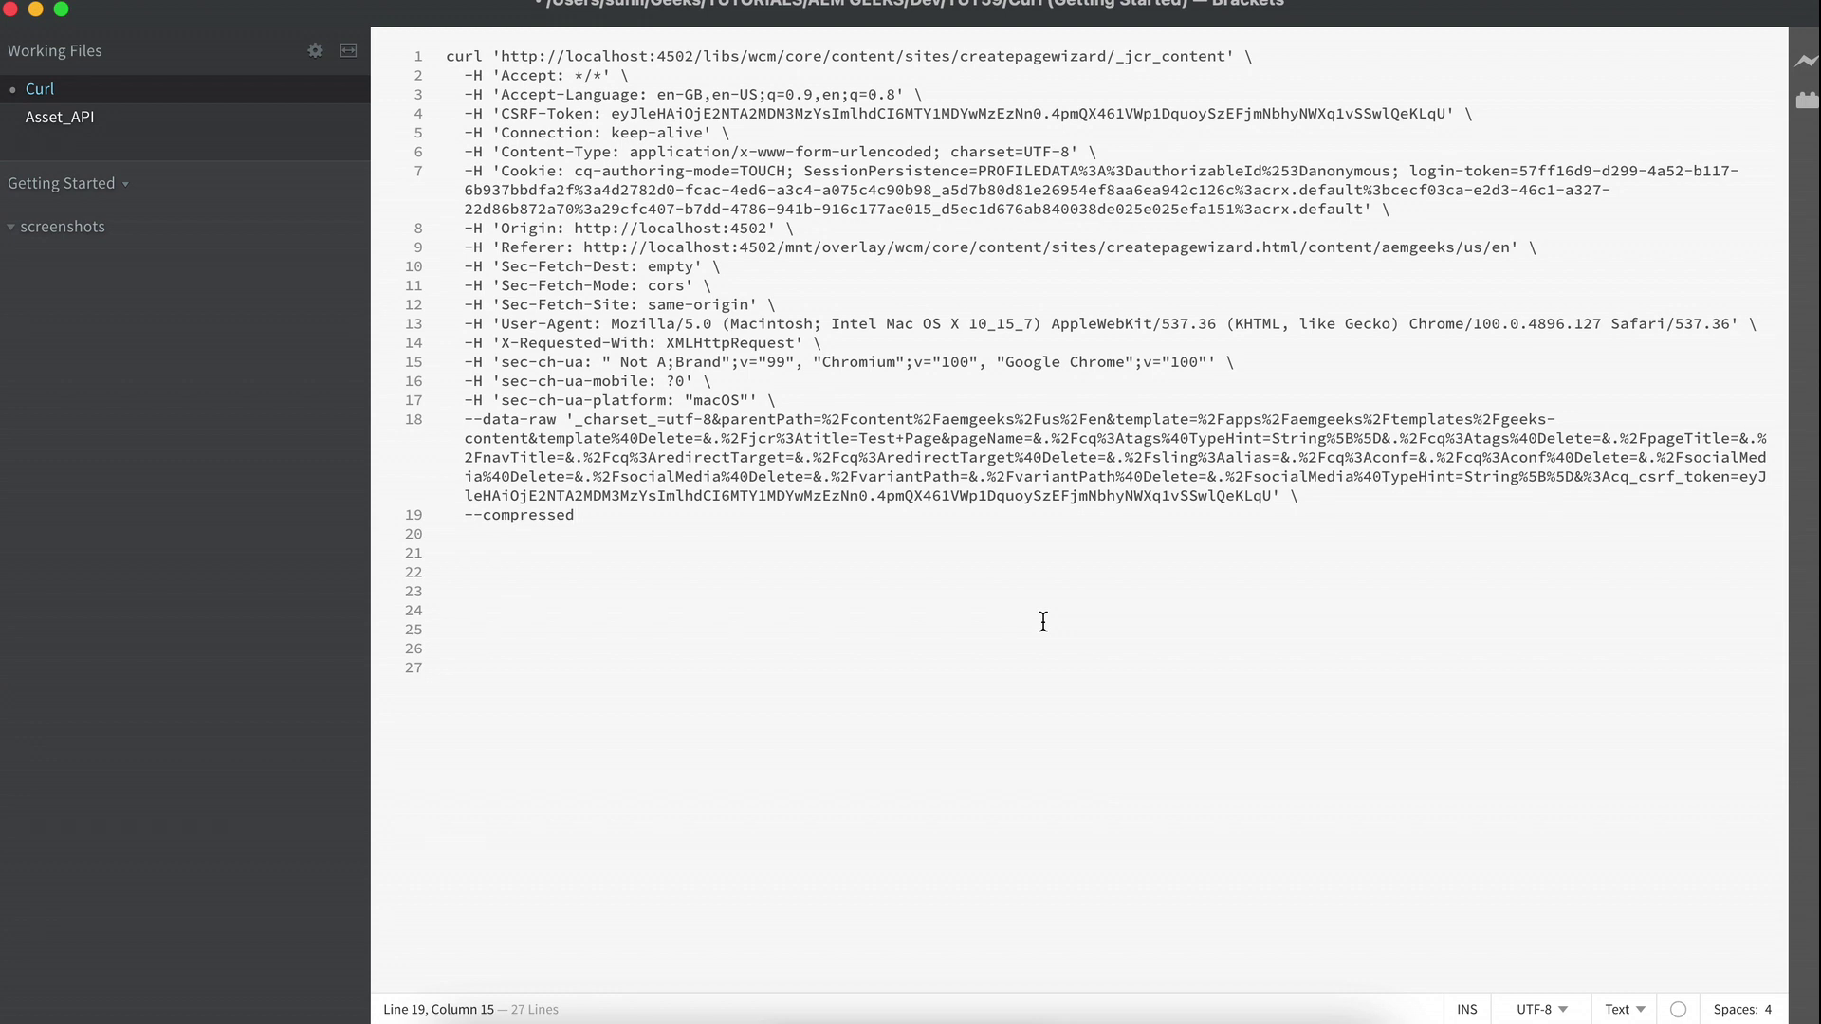
Delete all the -H header lines from the pasted command.
left_click(794, 400)
left_click_drag(793, 401, 400, 85)
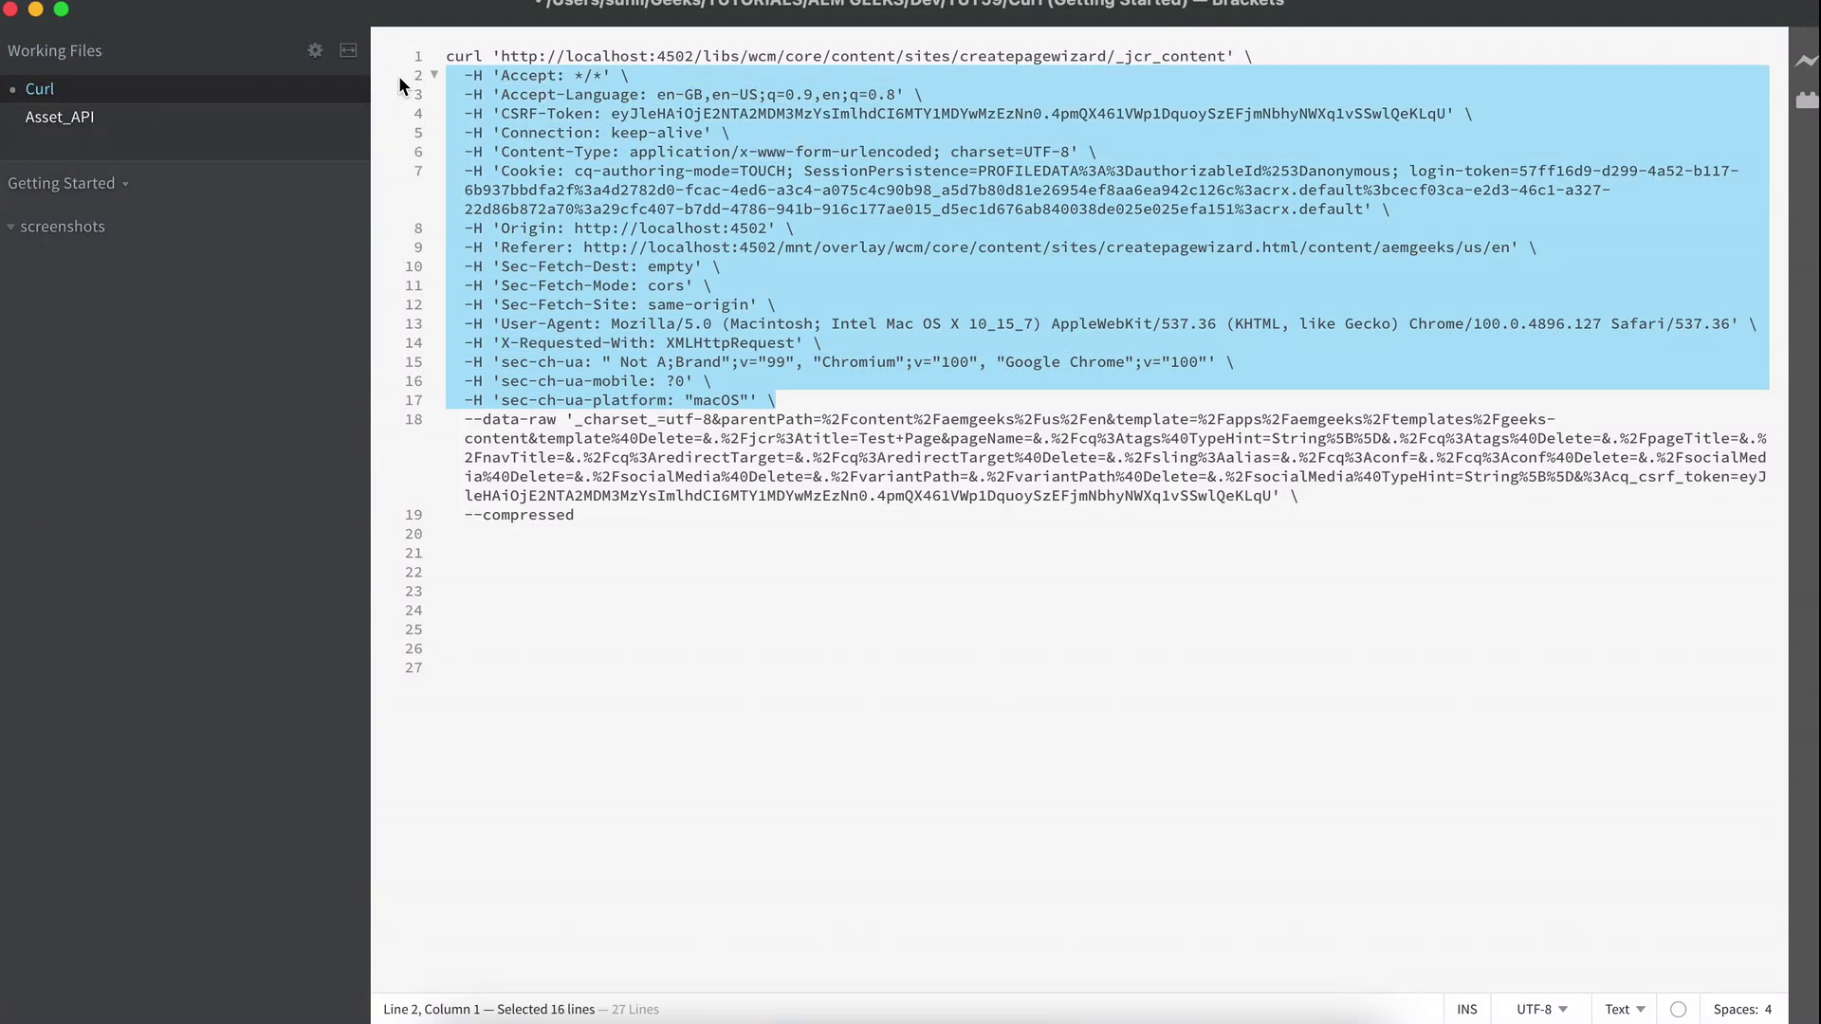
key("BackSpace")
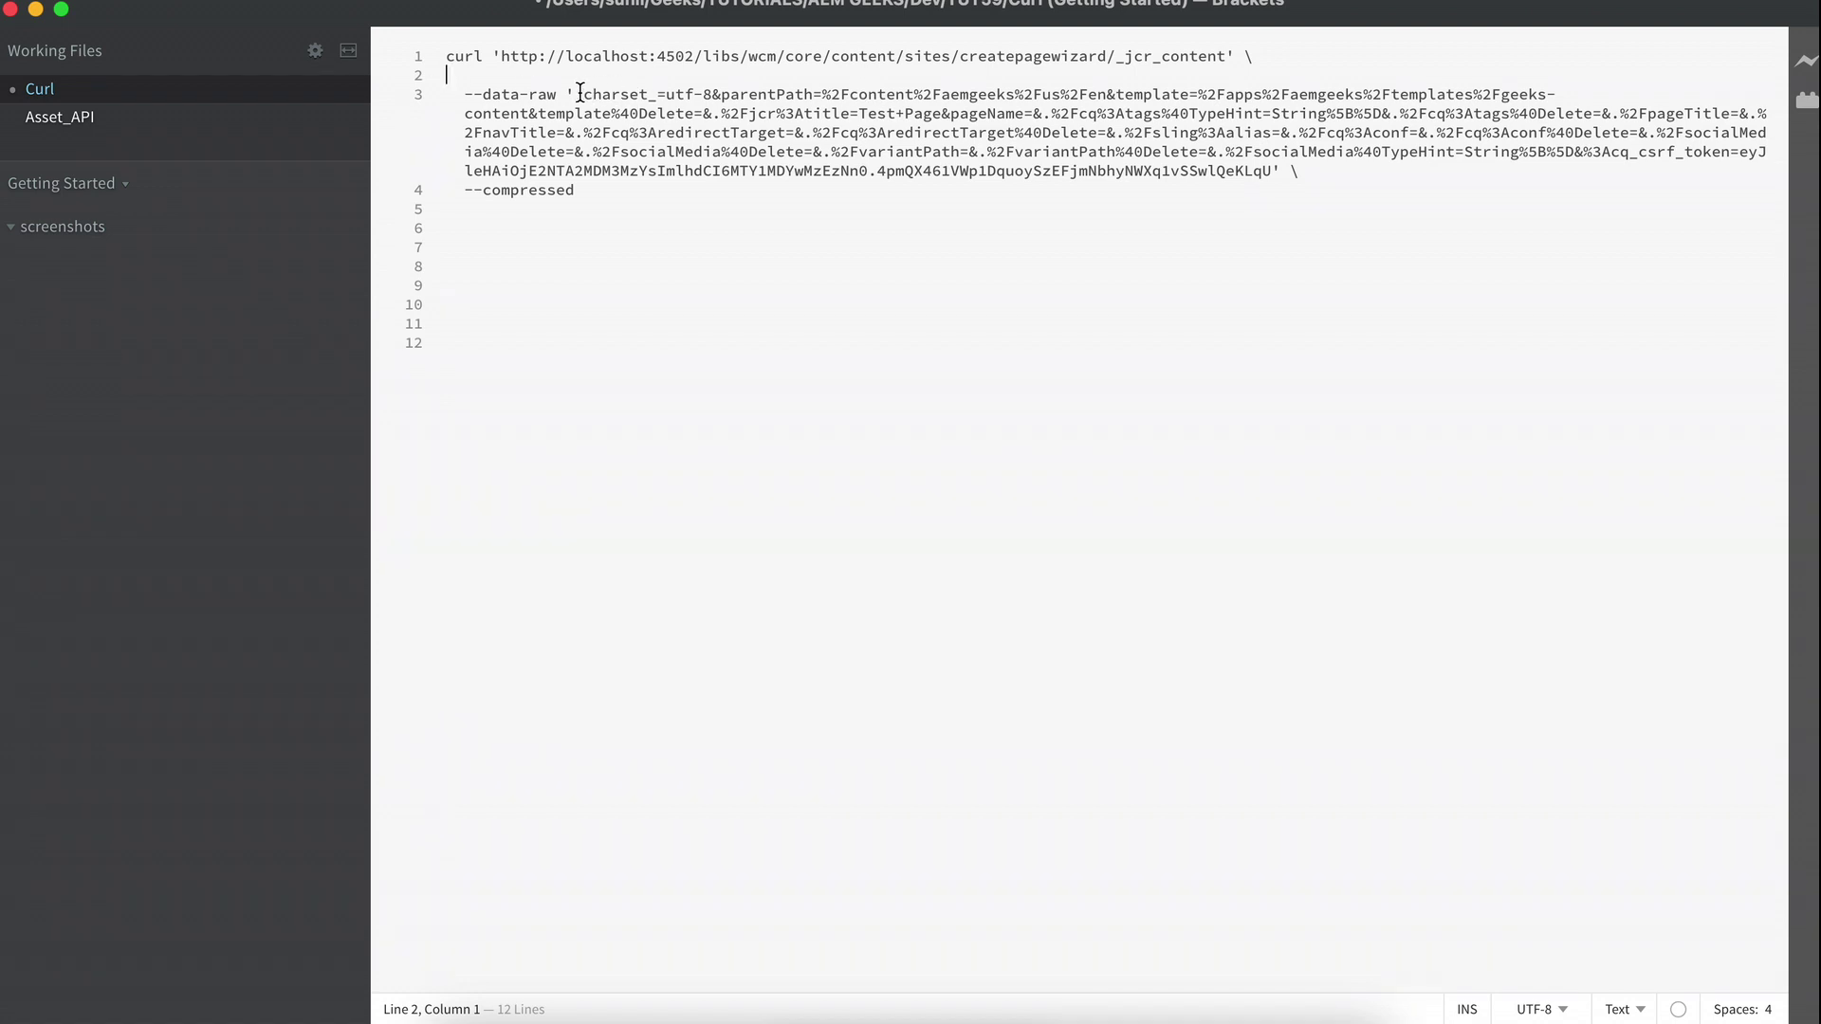
Remove --data-raw and the '_charset_=utf-8' prefix so the payload starts at &parentPath.
left_click_drag(575, 94, 1290, 174)
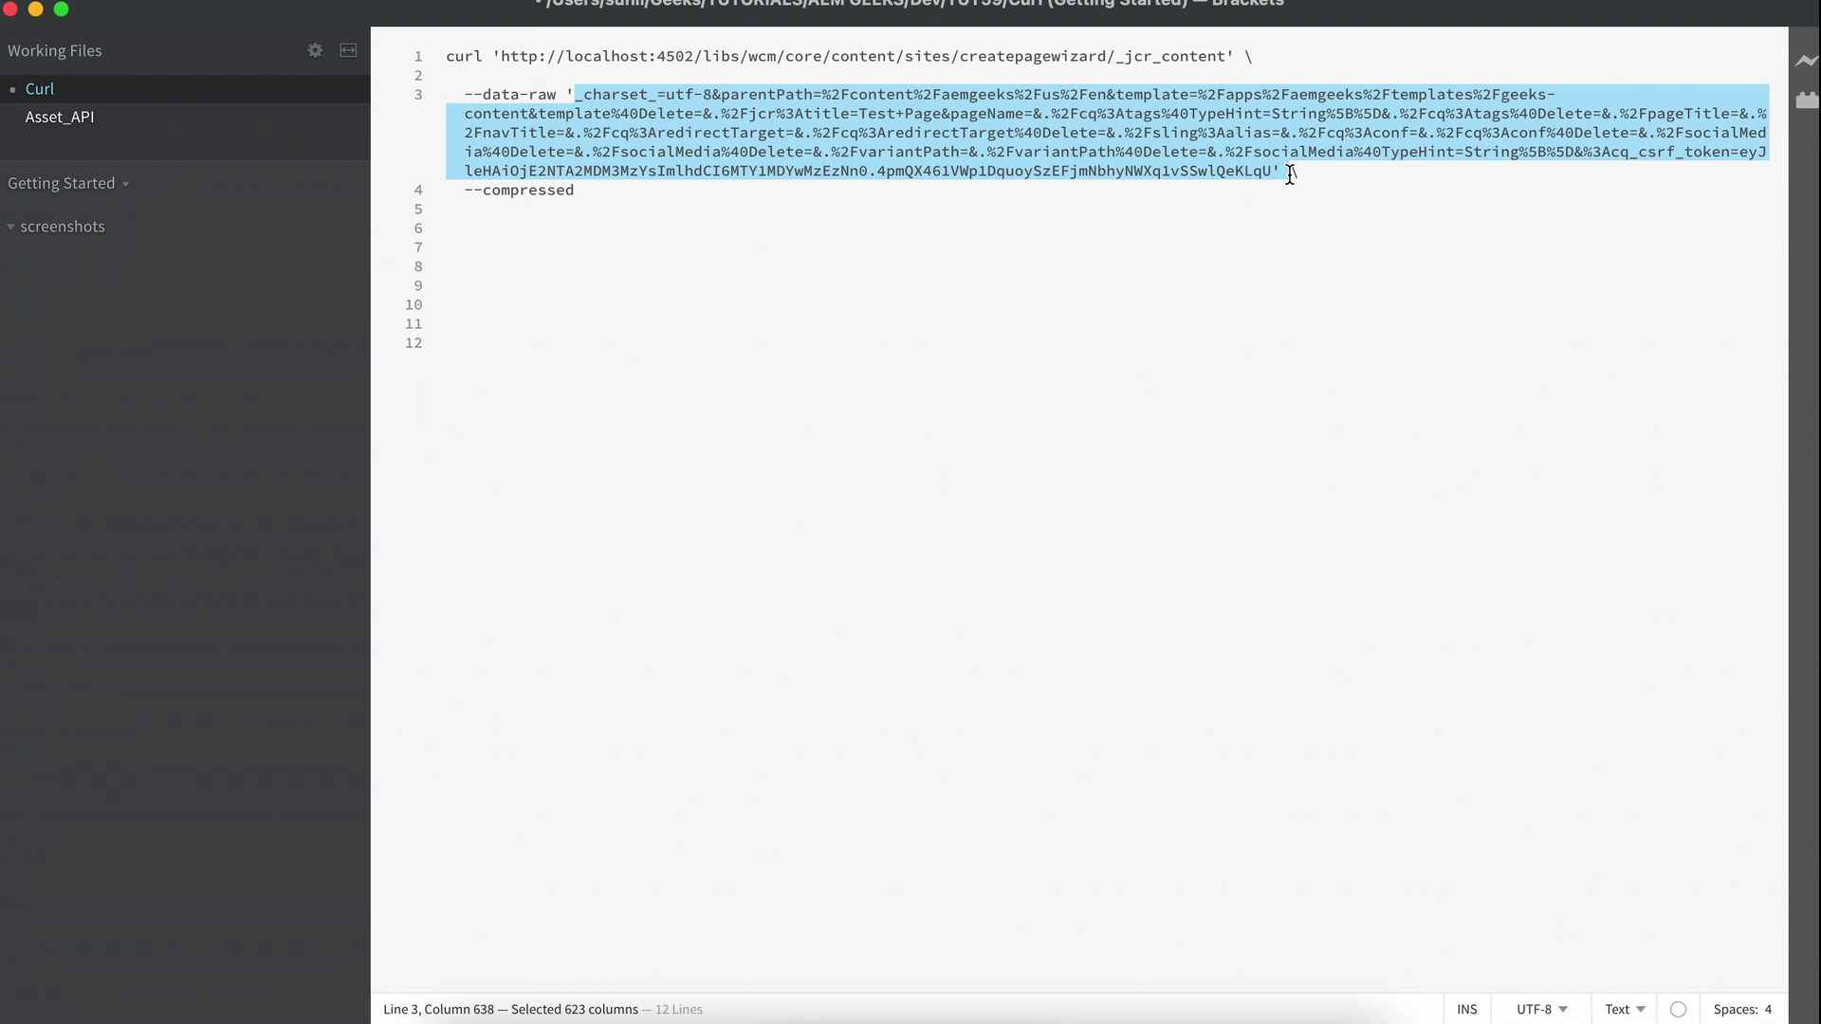
left_click_drag(567, 94, 468, 98)
key("BackSpace")
key("BackSpace")
key("BackSpace")
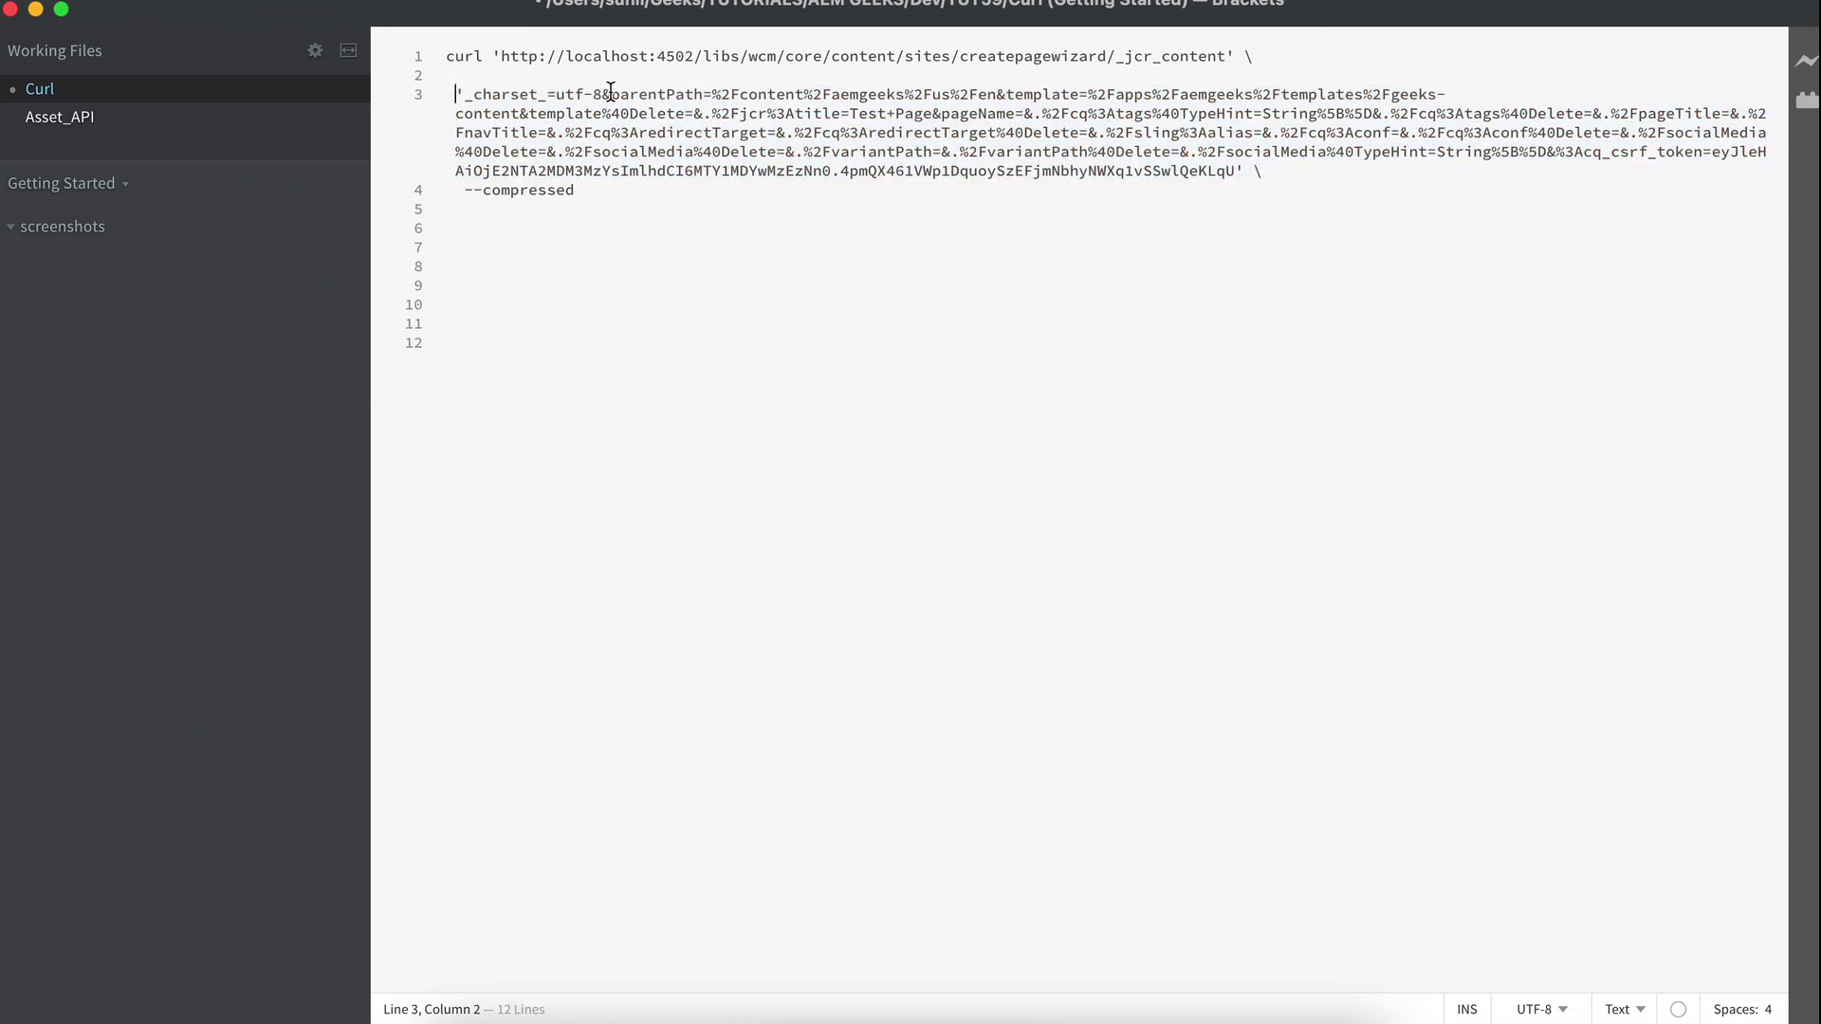
left_click_drag(601, 96, 423, 107)
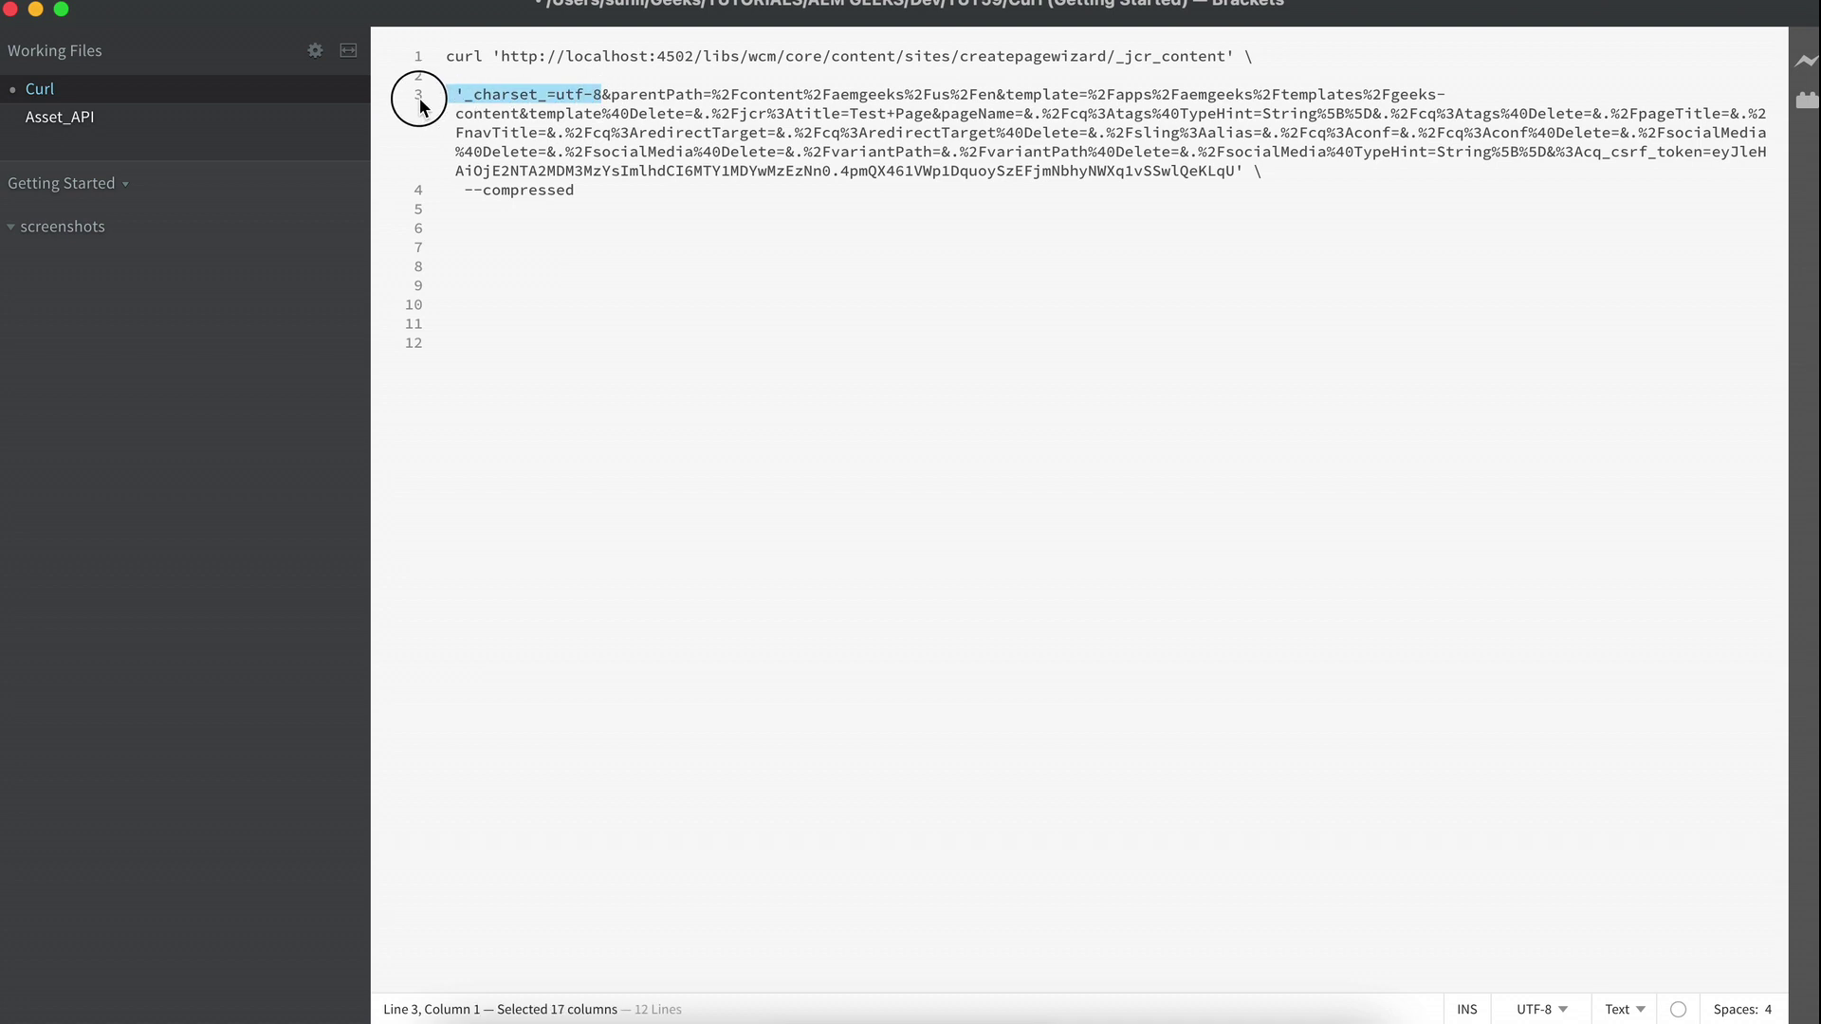
key("BackSpace")
double_click(506, 95)
left_click_drag(584, 95, 558, 96)
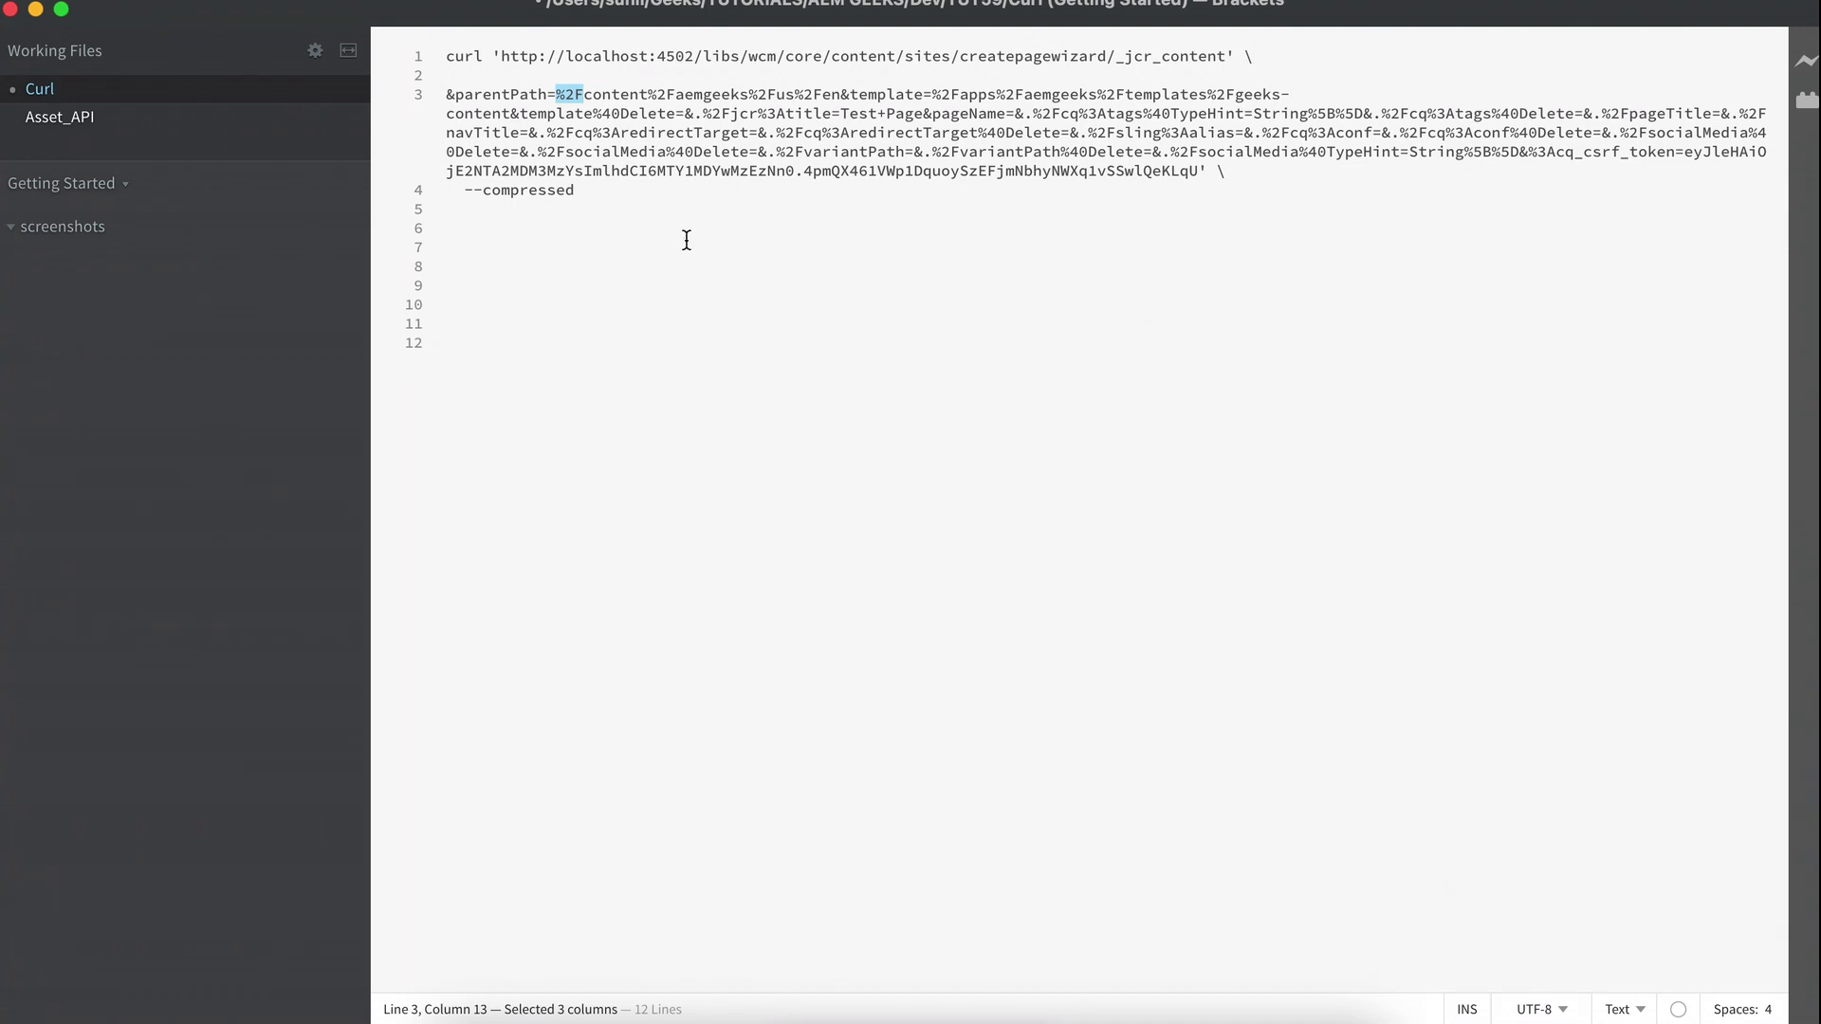
Decode every %2F to a slash and put parentPath and template on separate lines.
key("super+ctrl+g")
type("/")
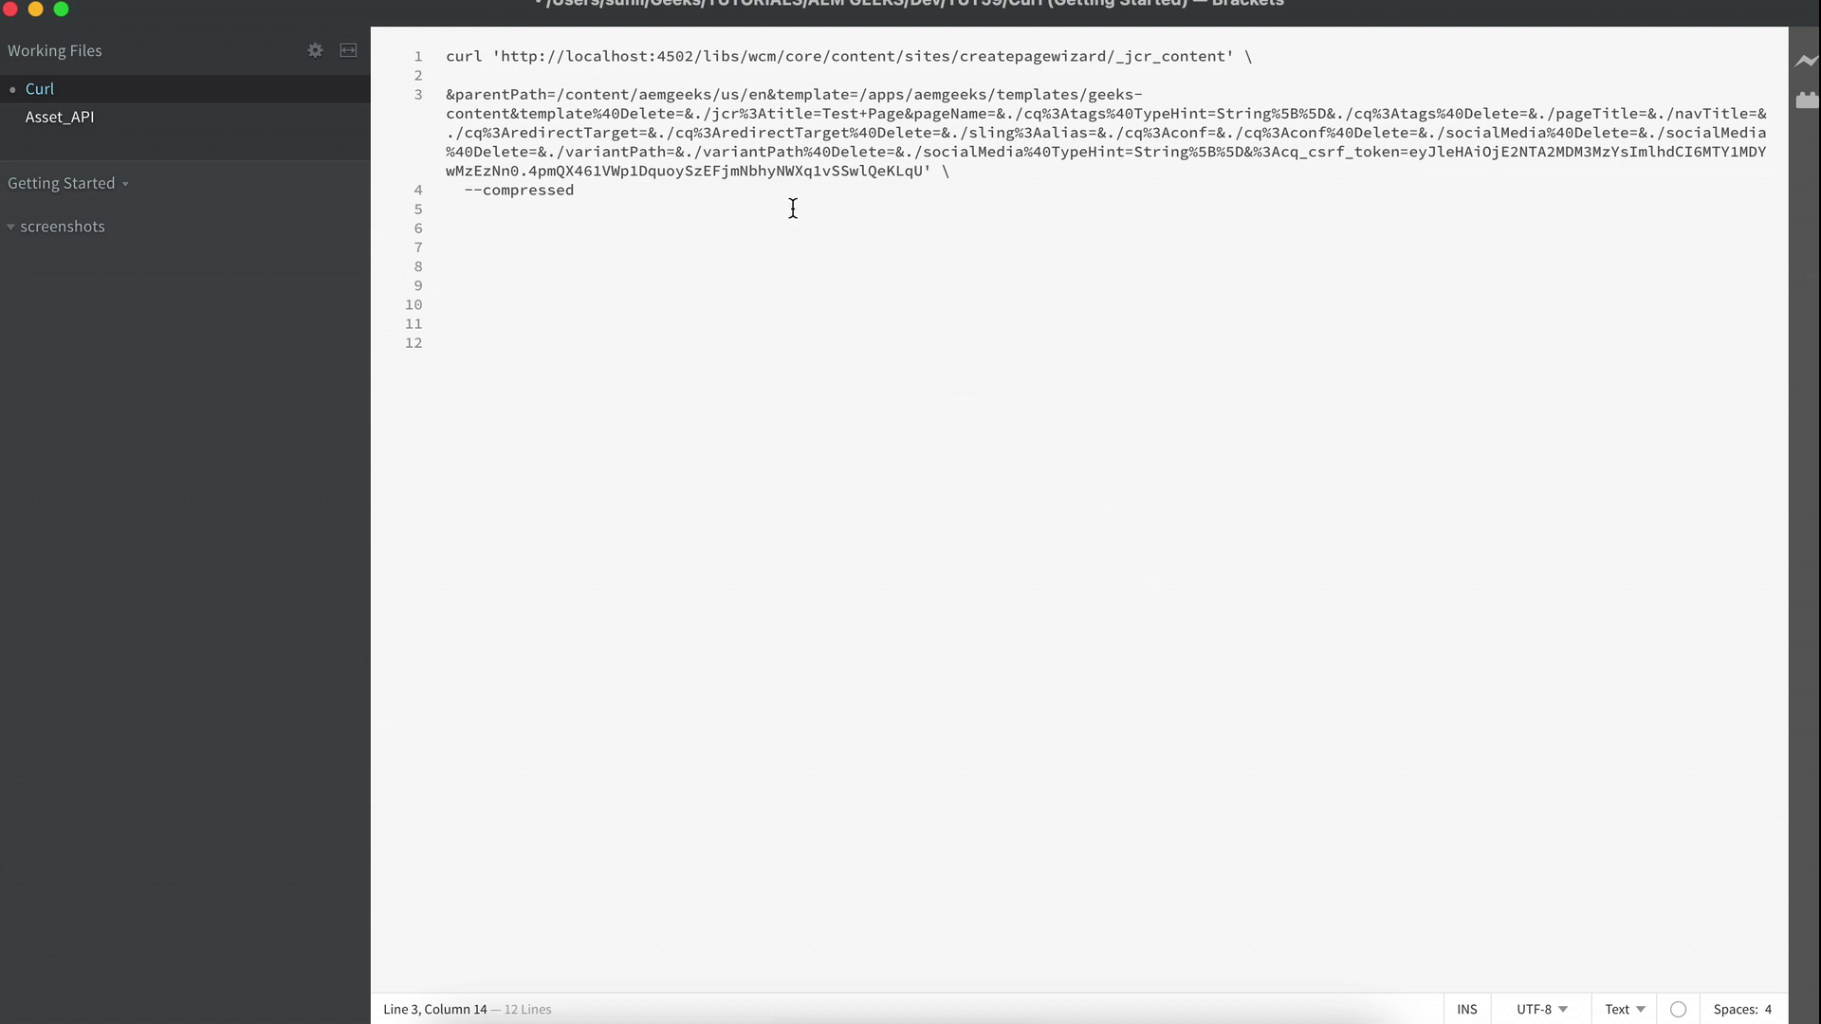
double_click(481, 91)
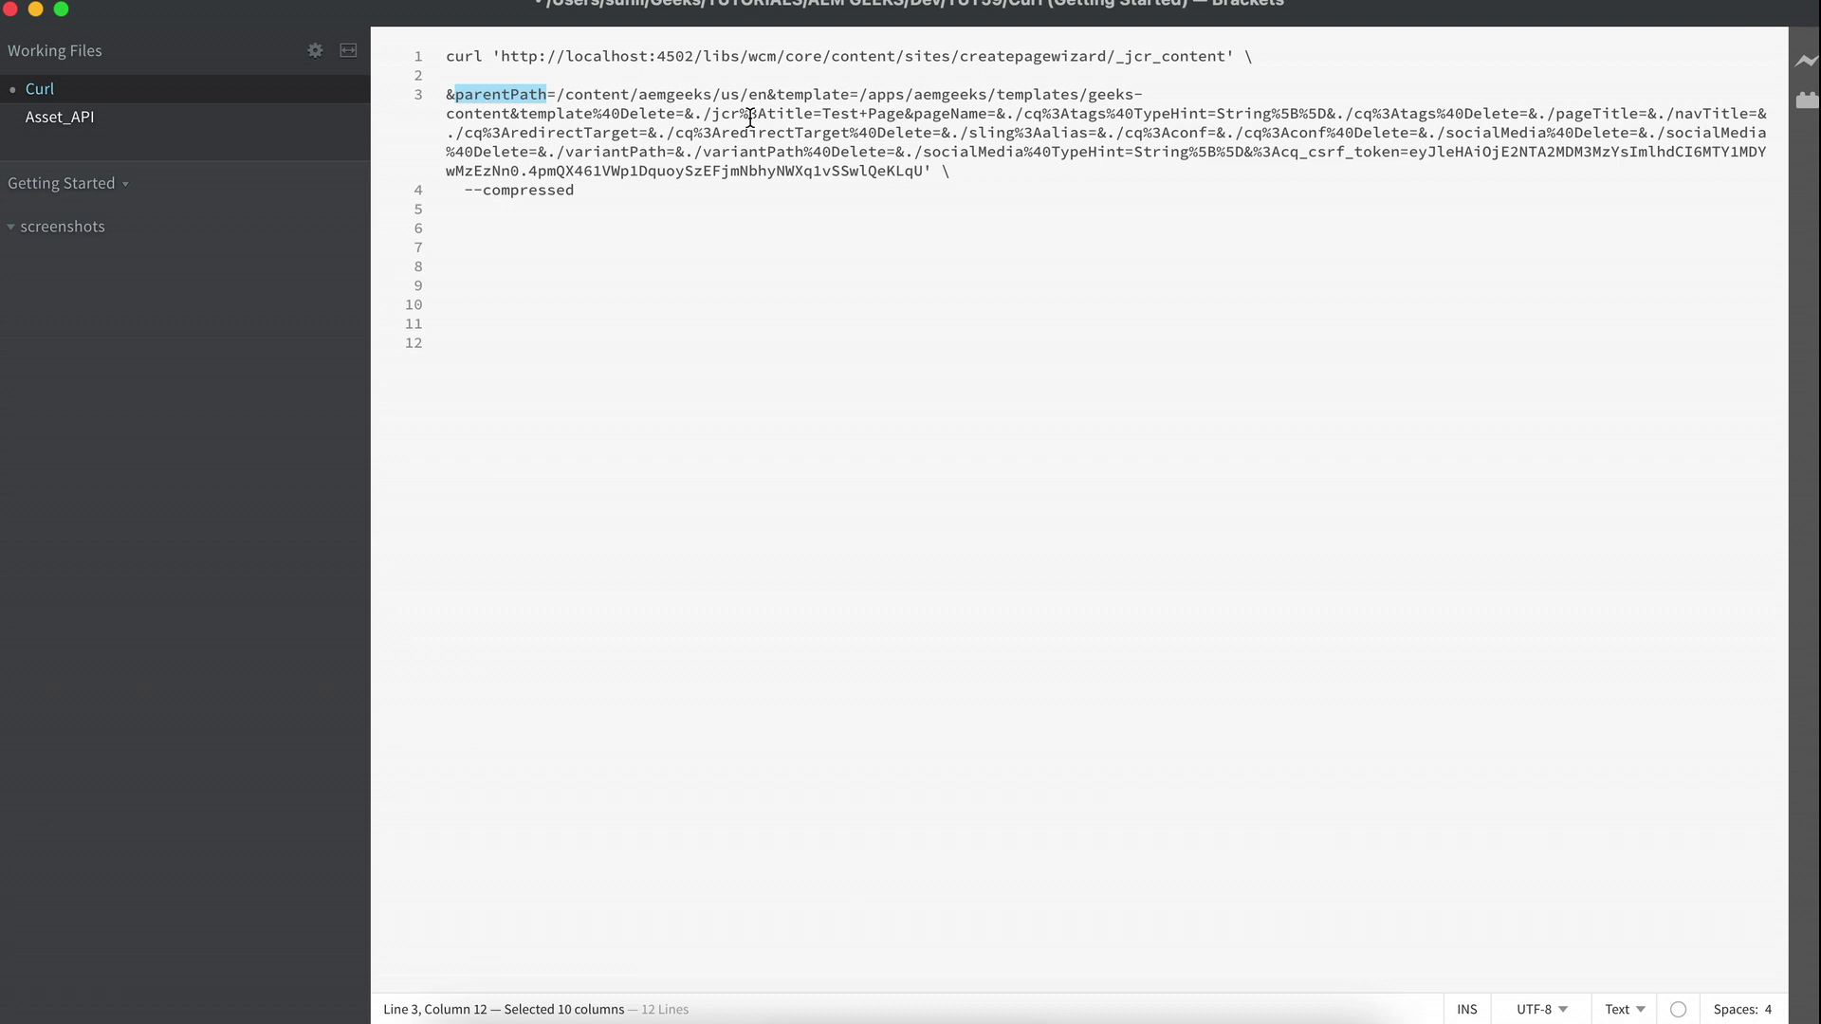
left_click(769, 95)
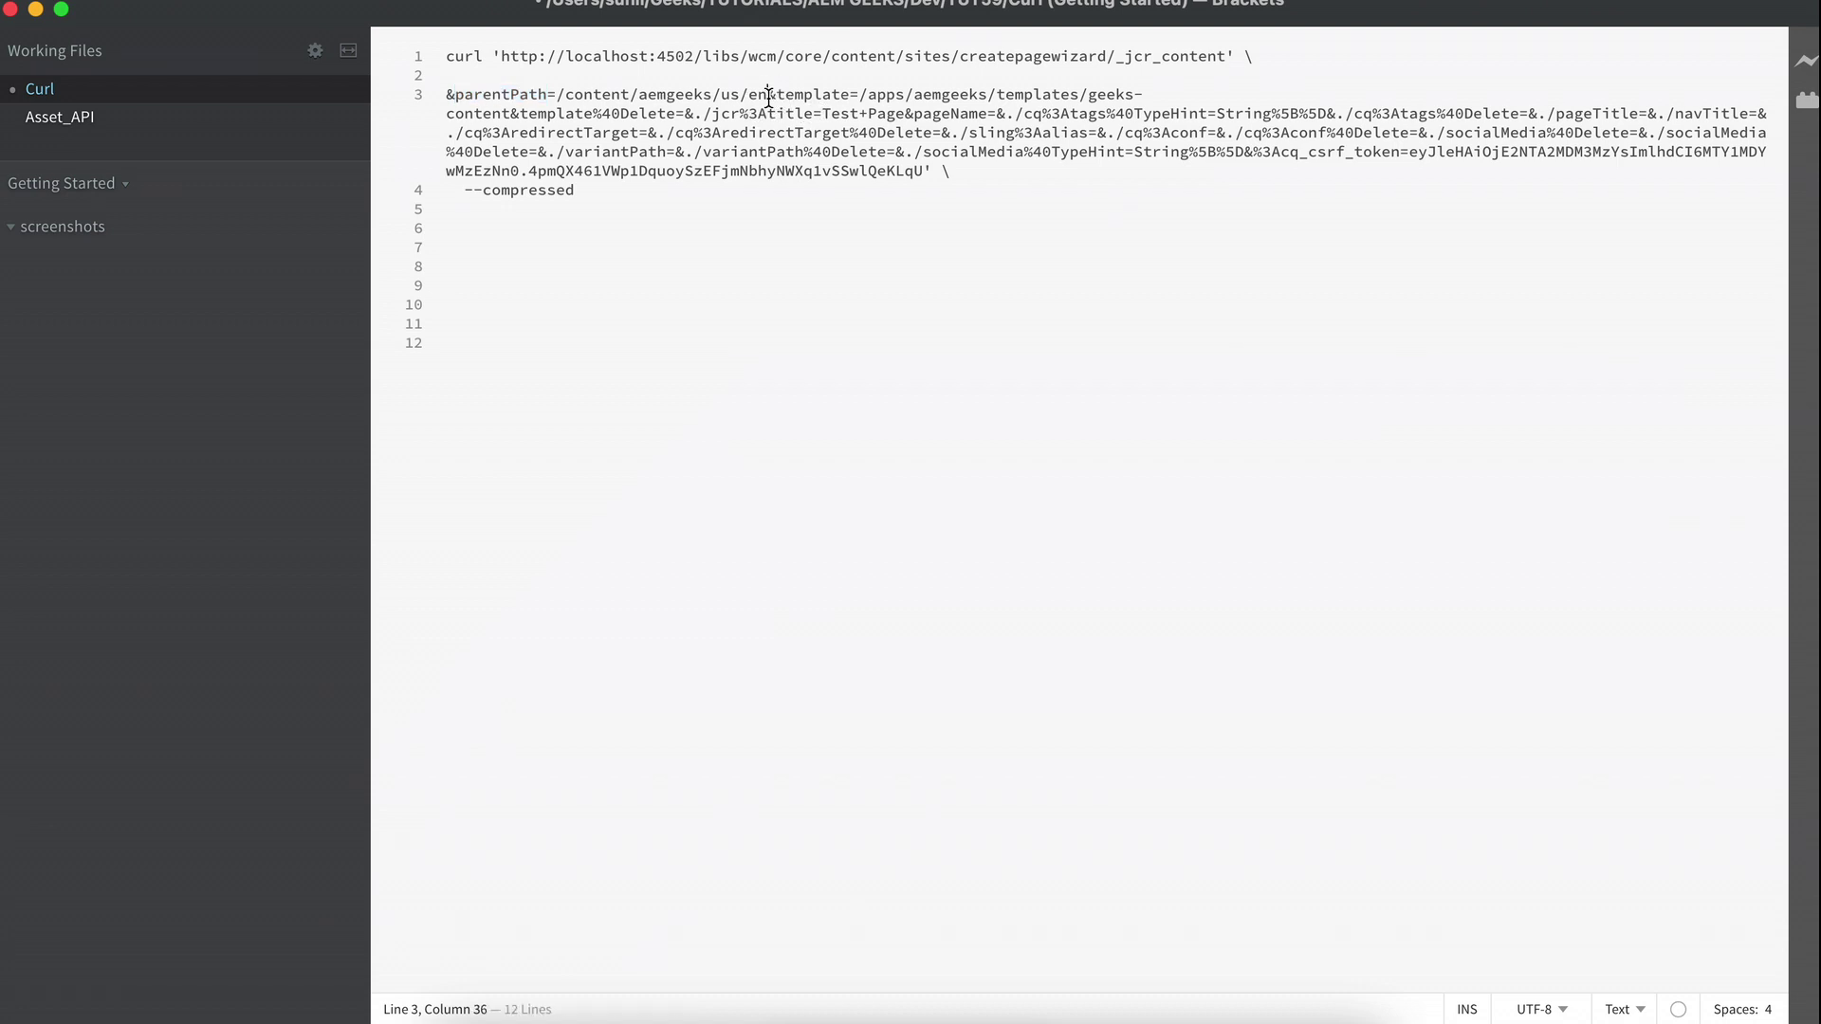
key("Return")
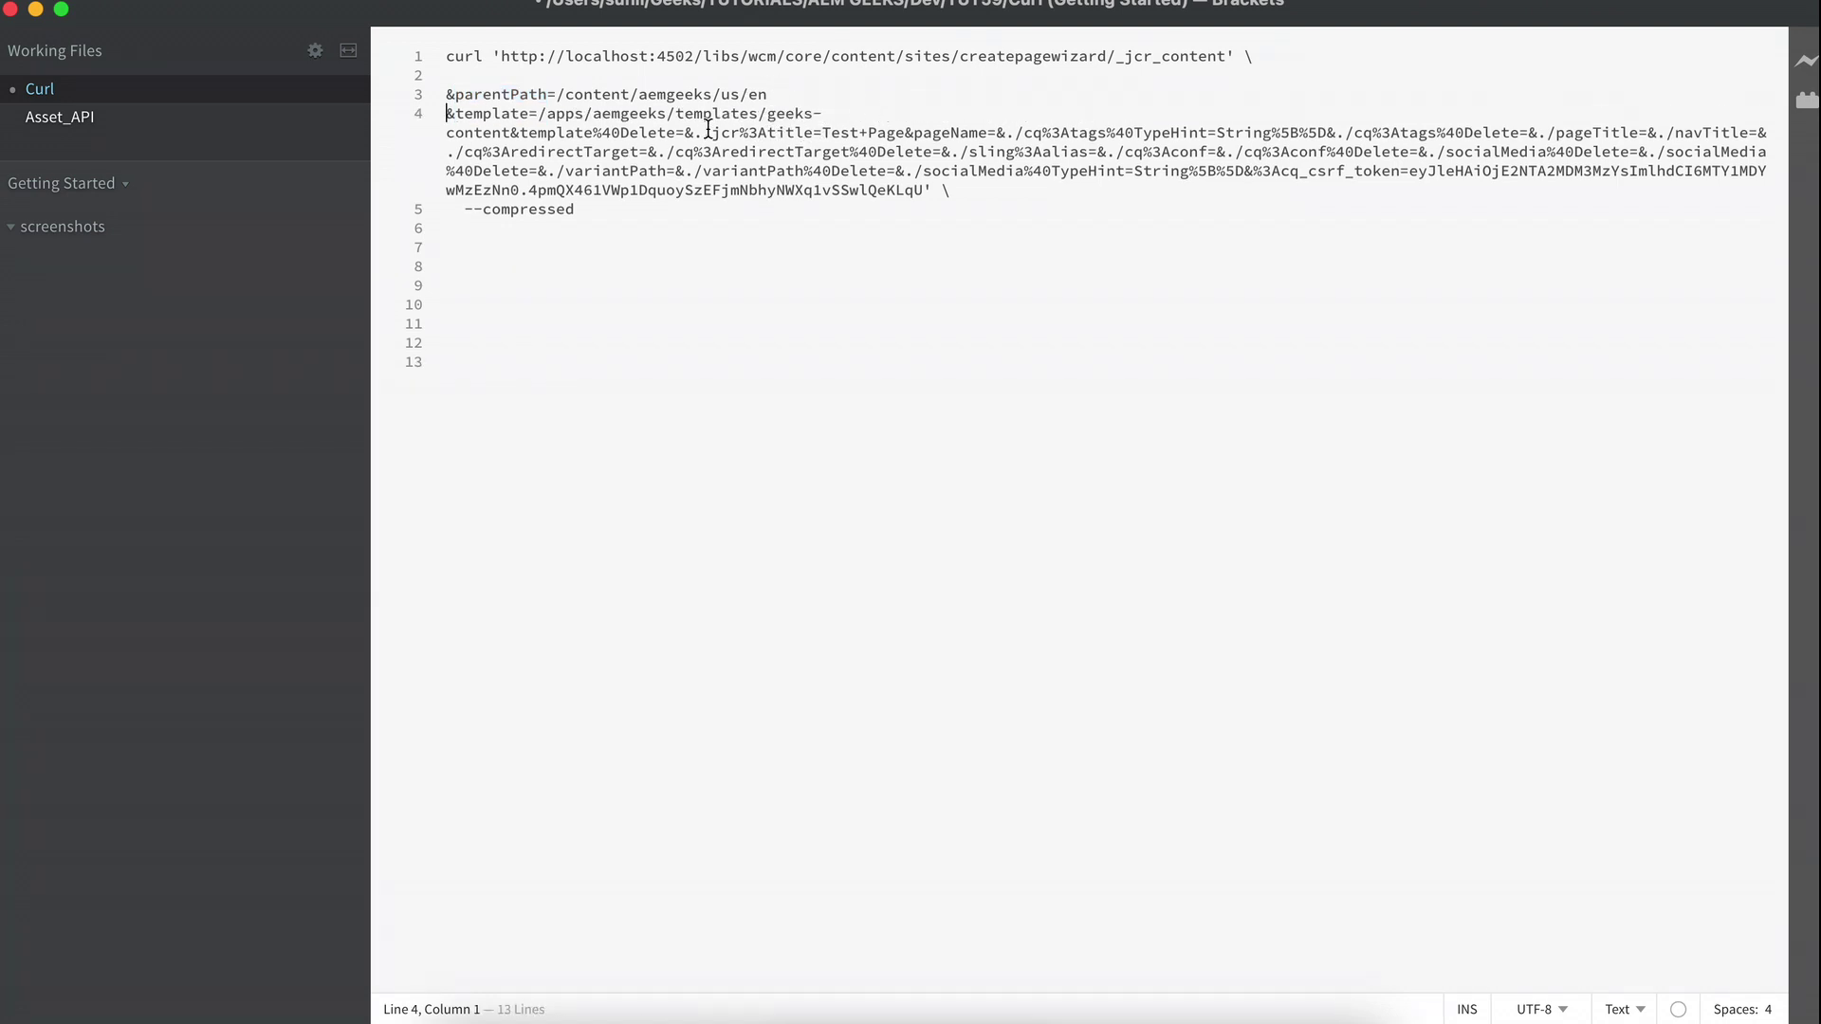
left_click(510, 134)
key("Return")
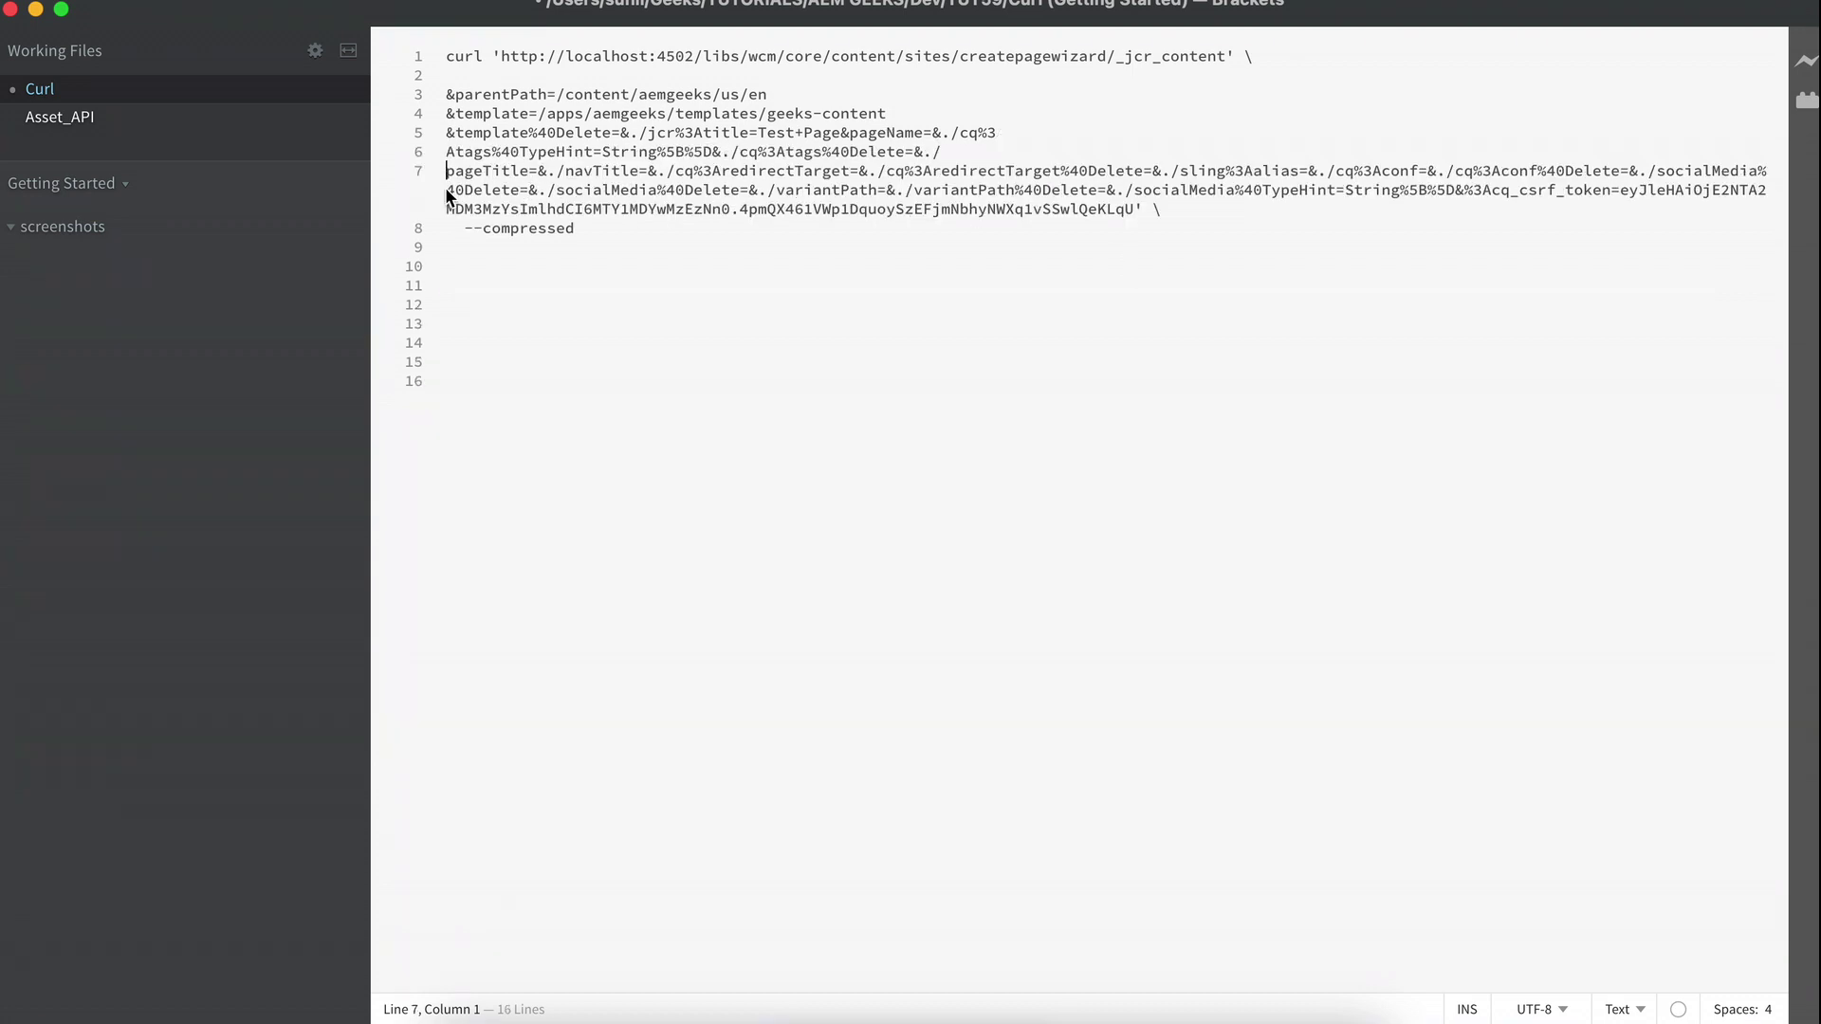
Delete the remaining form parameters, leaving an empty pageTitle= line.
left_click_drag(446, 190, 614, 224)
key("BackSpace")
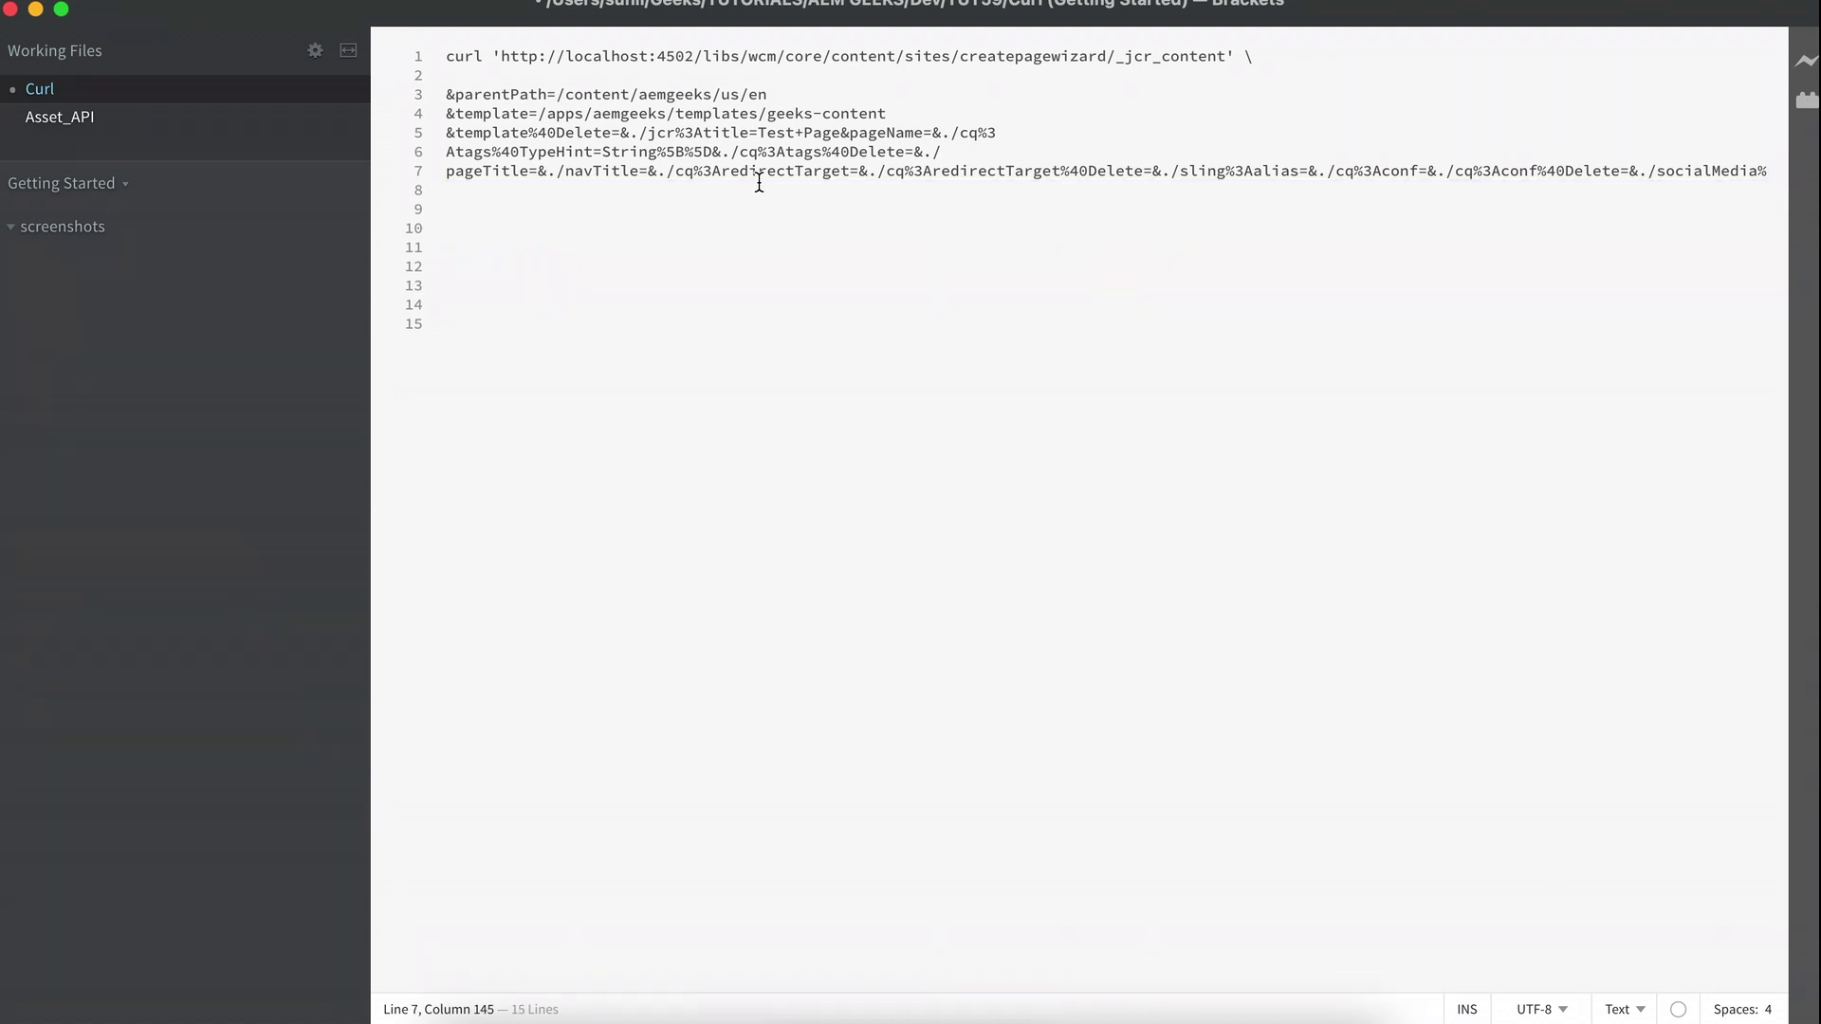
left_click(949, 152)
left_click_drag(949, 152, 439, 144)
key("BackSpace")
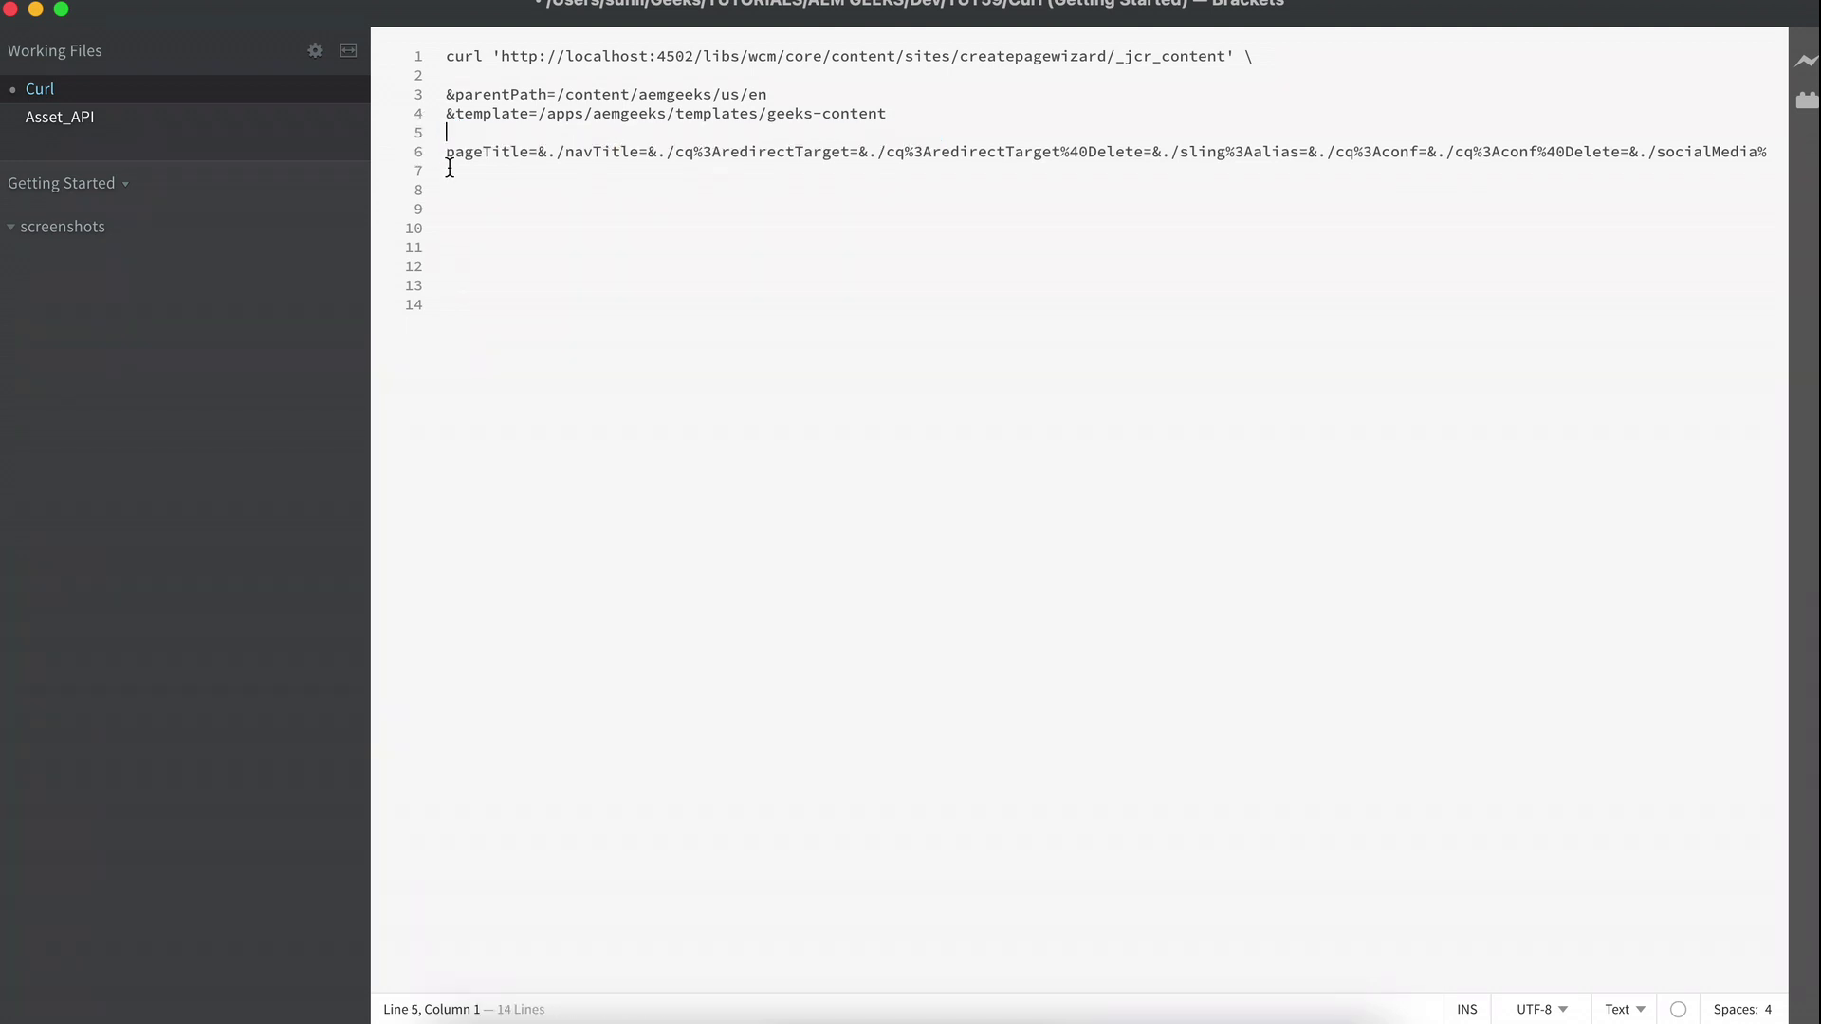
key("BackSpace")
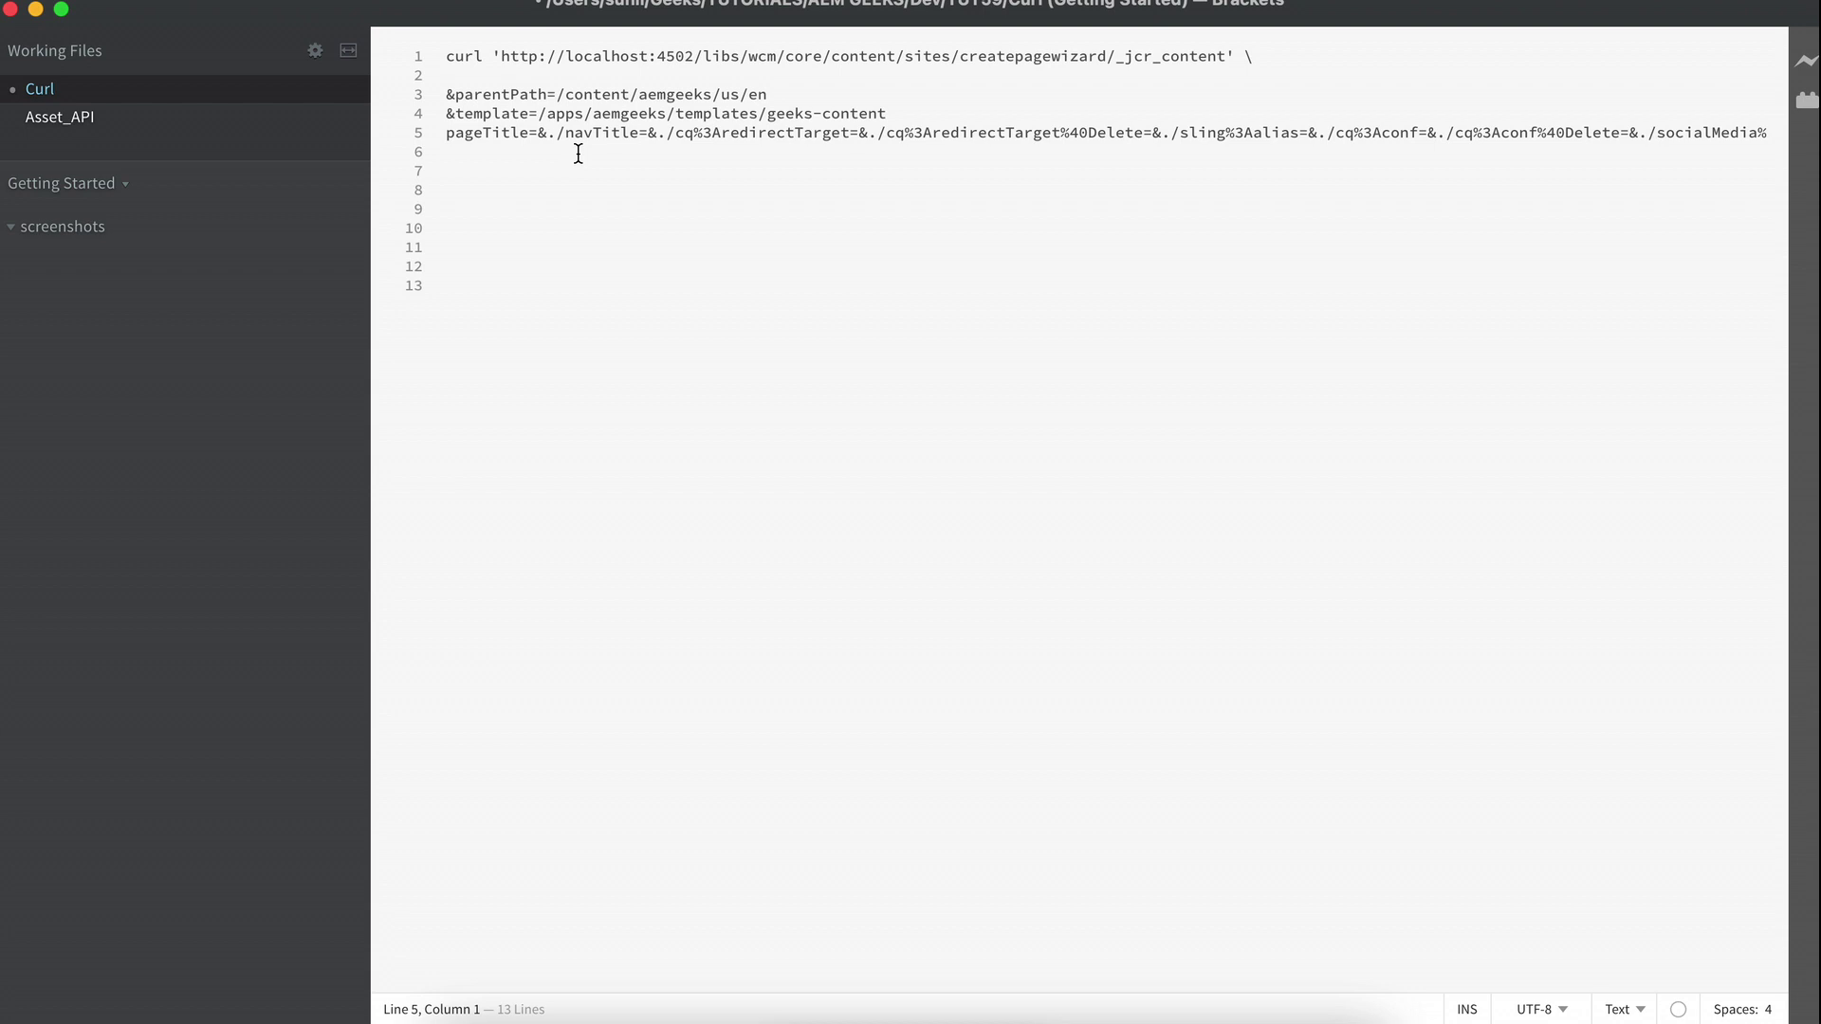
left_click_drag(538, 131, 1776, 138)
key("BackSpace")
Set pageTitle to 'Test Page 1' and replace each field's leading & with -F.
type("Test Page")
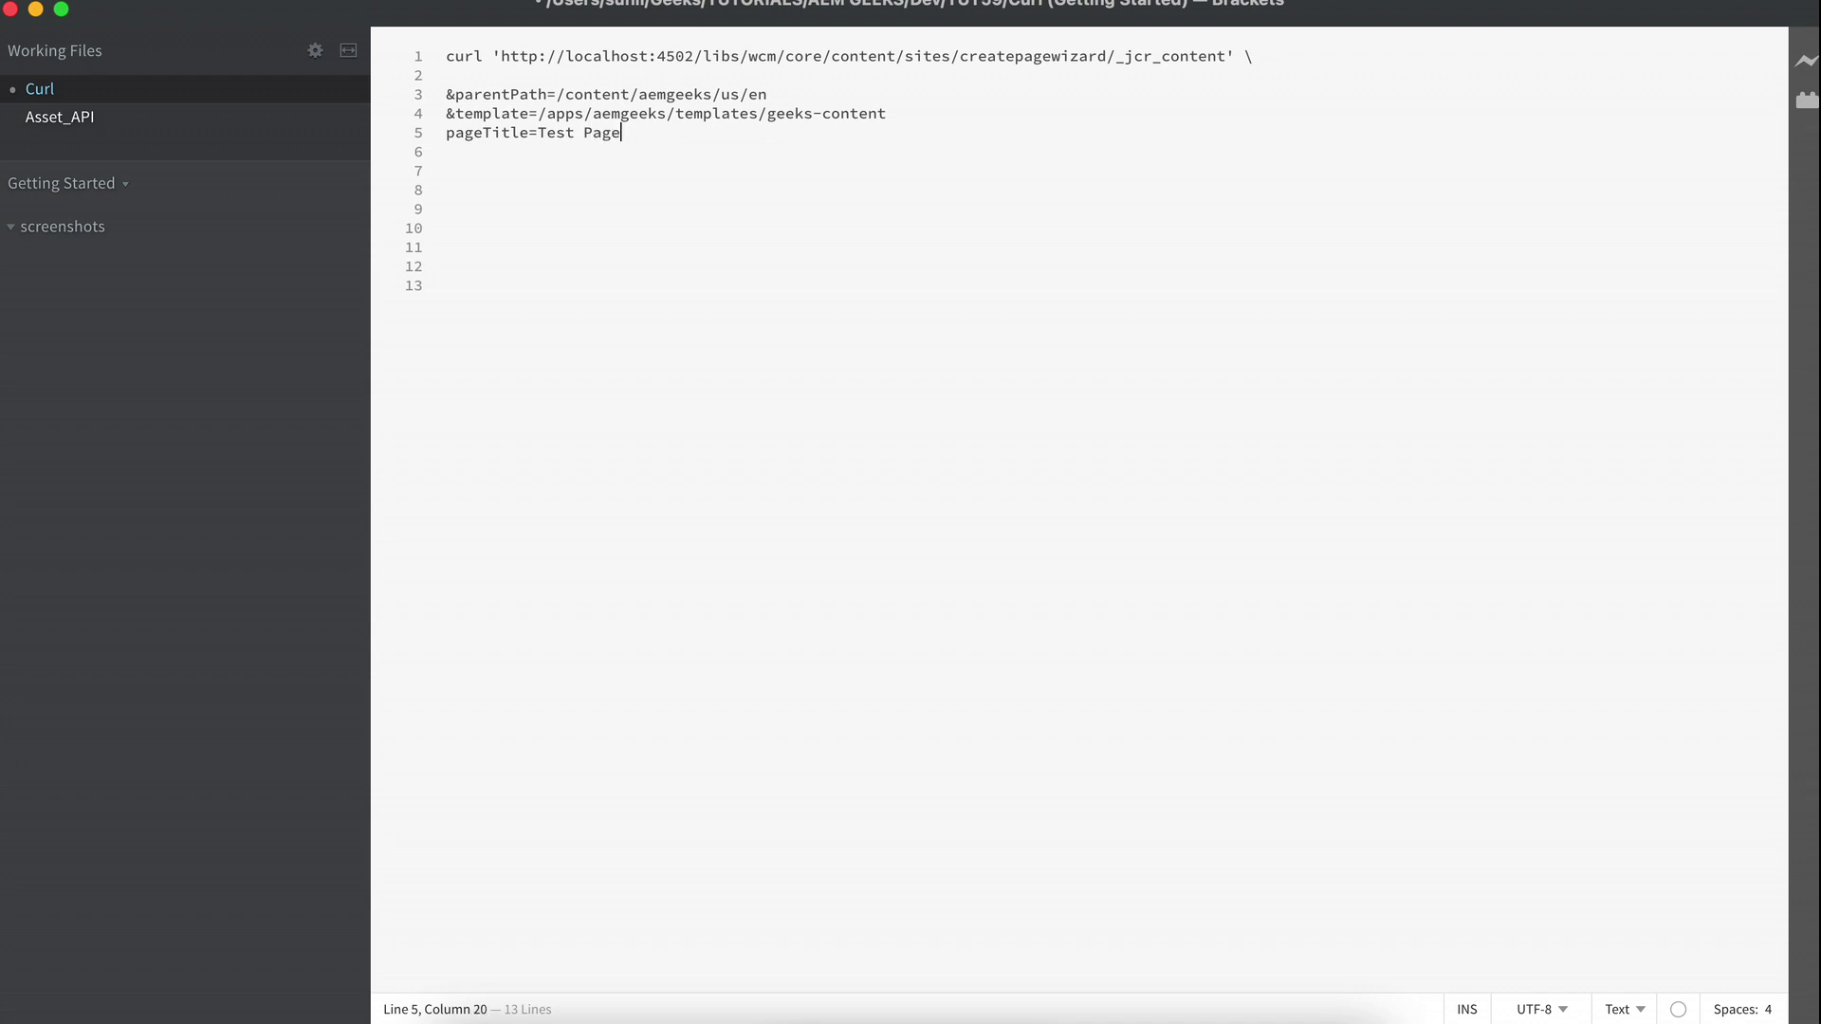
type("1")
left_click(447, 95)
key("Delete")
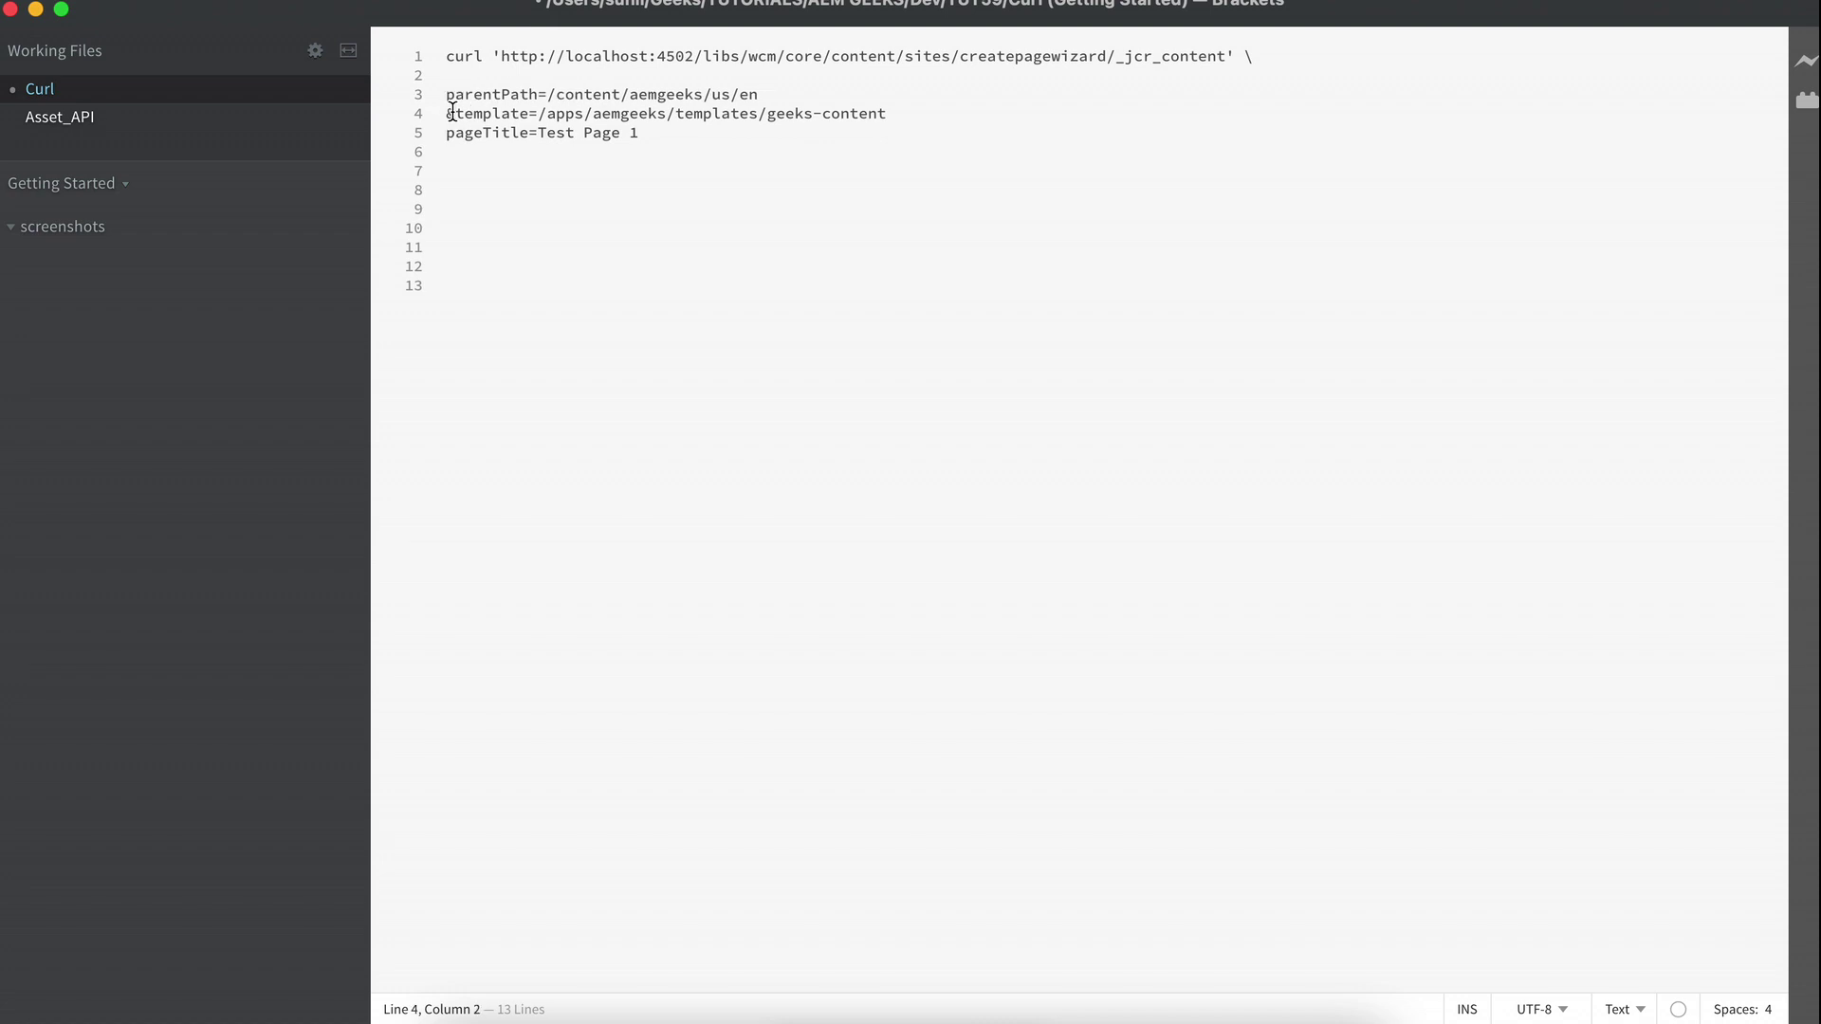
key("BackSpace")
left_click(448, 98)
type("-")
type("F")
left_click(448, 114)
type("-F")
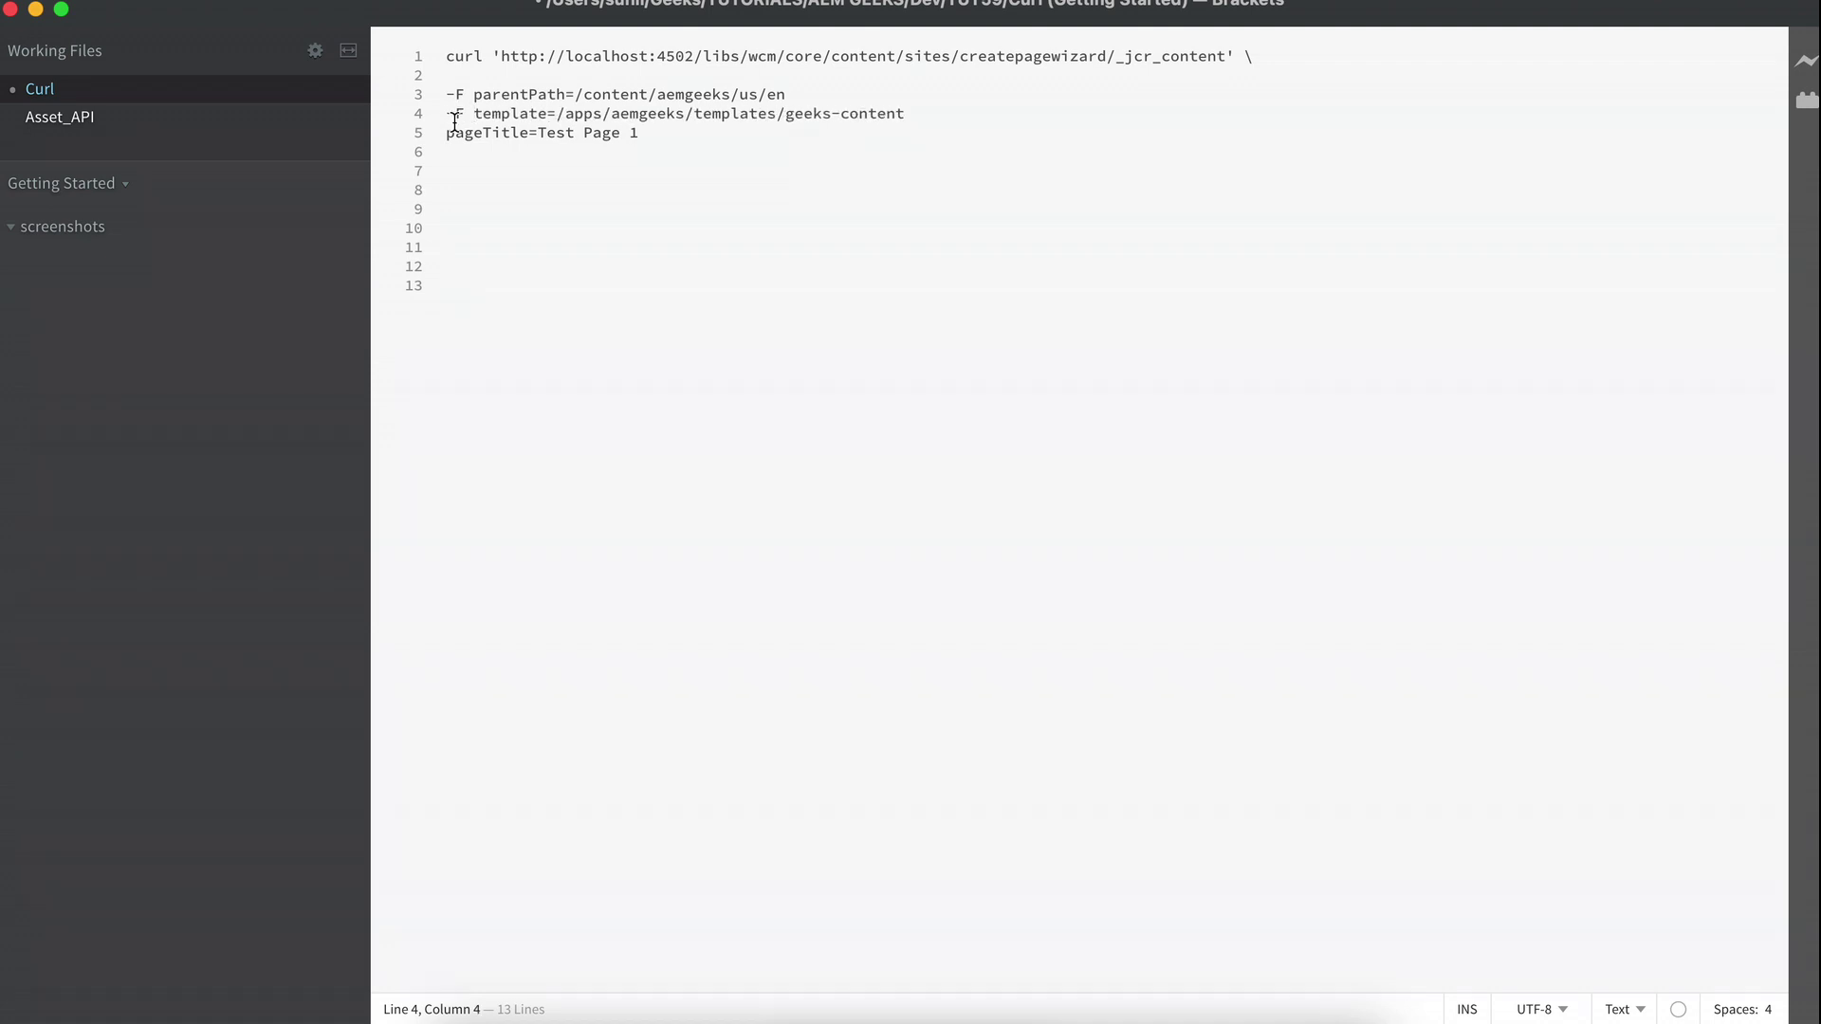
left_click(453, 133)
type("-F")
Join the URL, parentPath, template and pageTitle lines into a single curl command.
left_click(1267, 56)
key("BackSpace")
key("BackSpace")
key("Delete")
key("Delete")
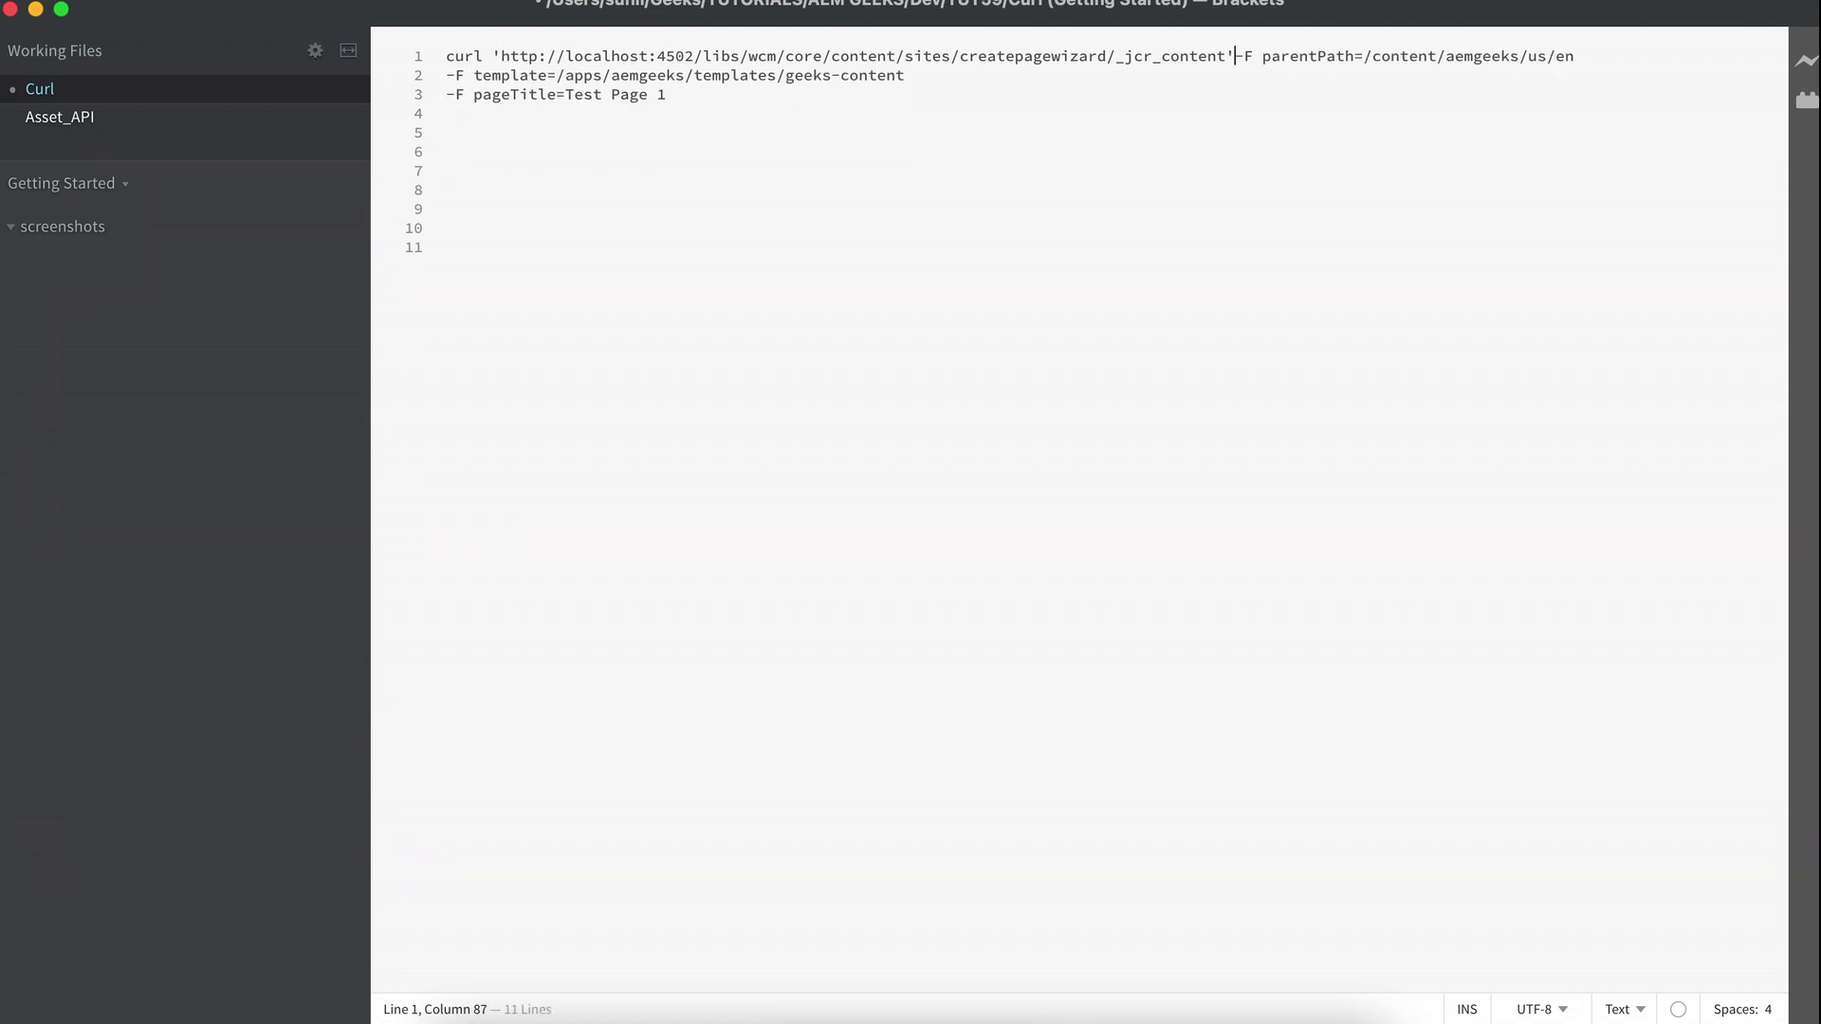
left_click(446, 76)
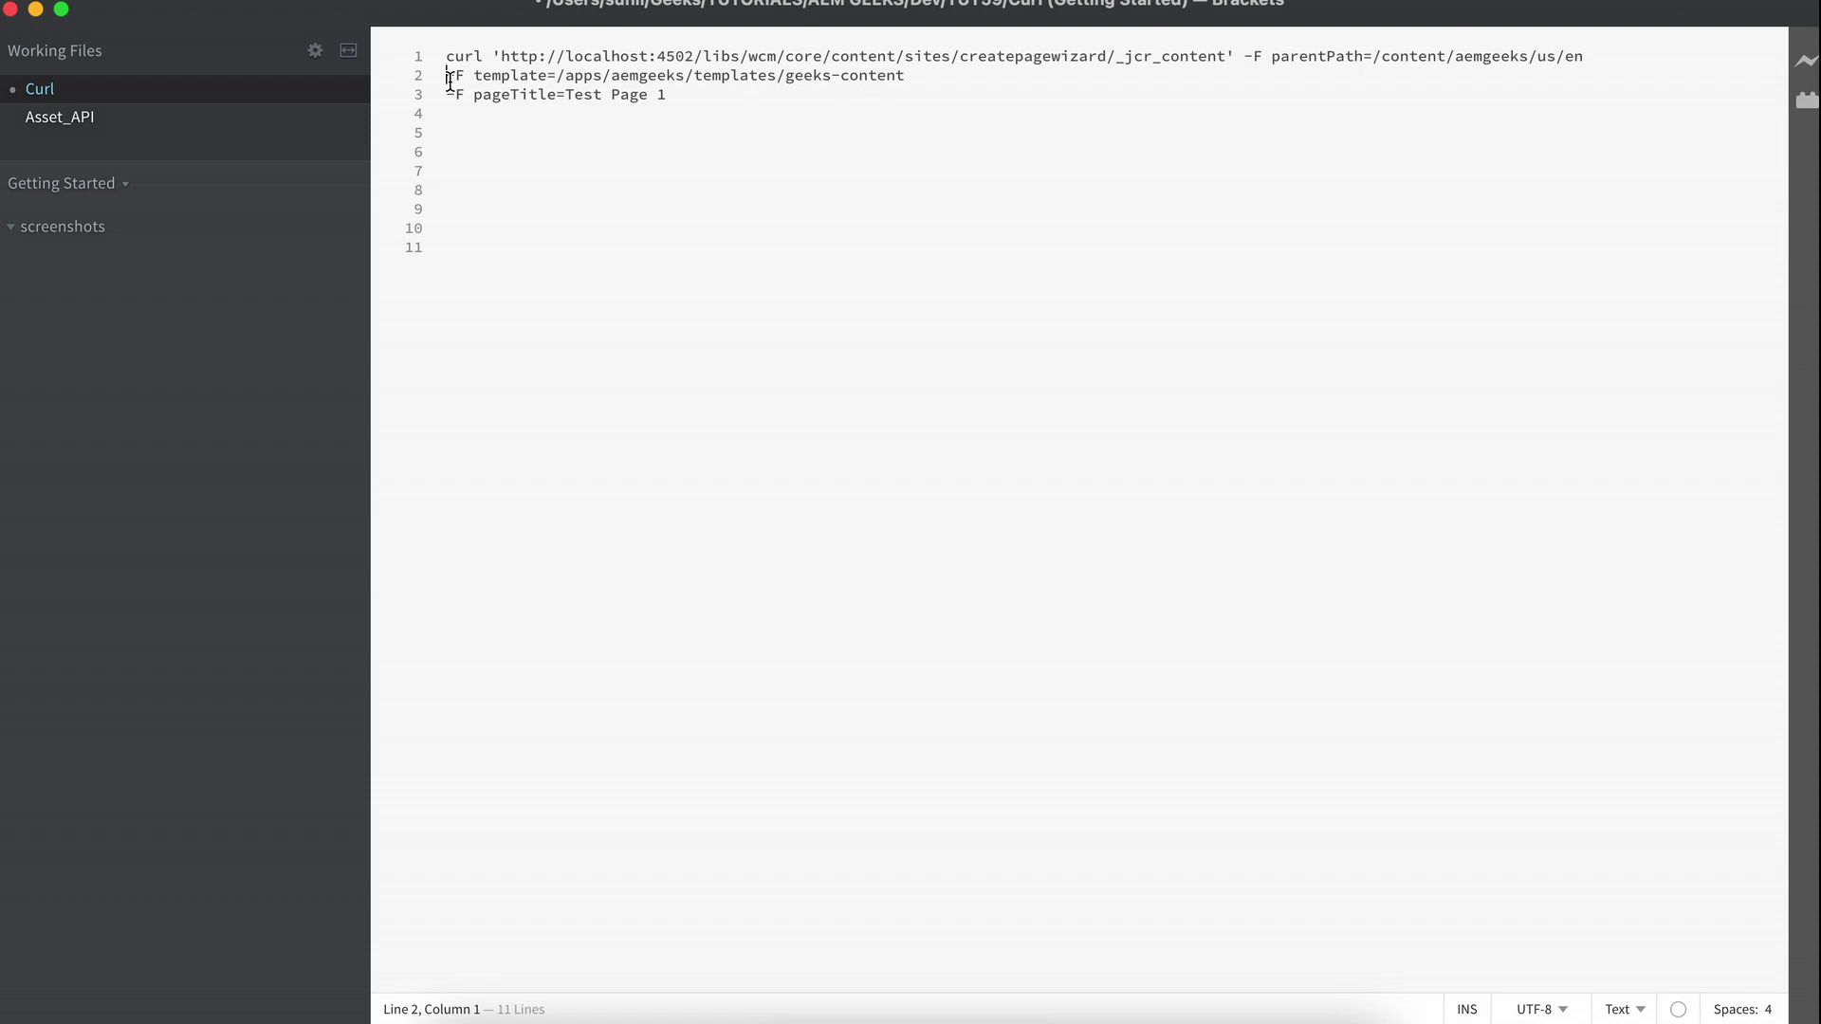
key("BackSpace")
key("End")
key("Delete")
left_click(492, 56)
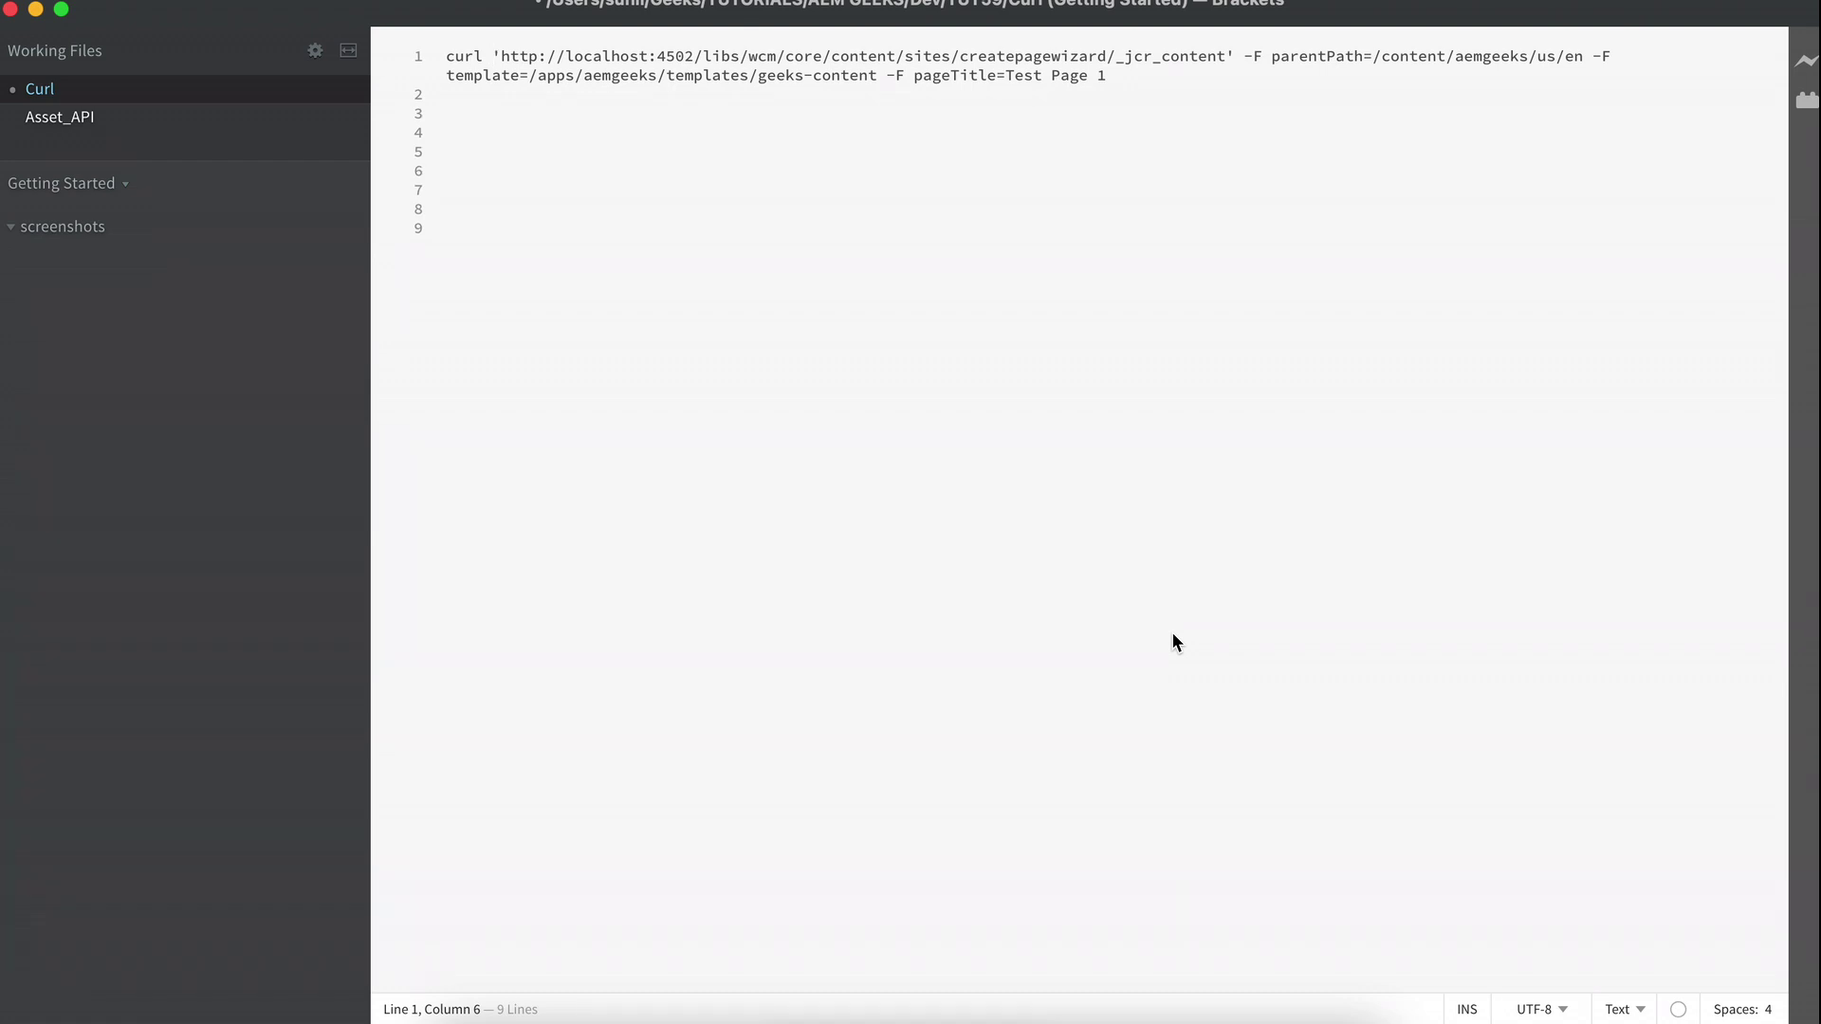
Insert the login credentials and -X POST after curl, and change the title to Test-Page-1.
type("-u admin:admin -X POST")
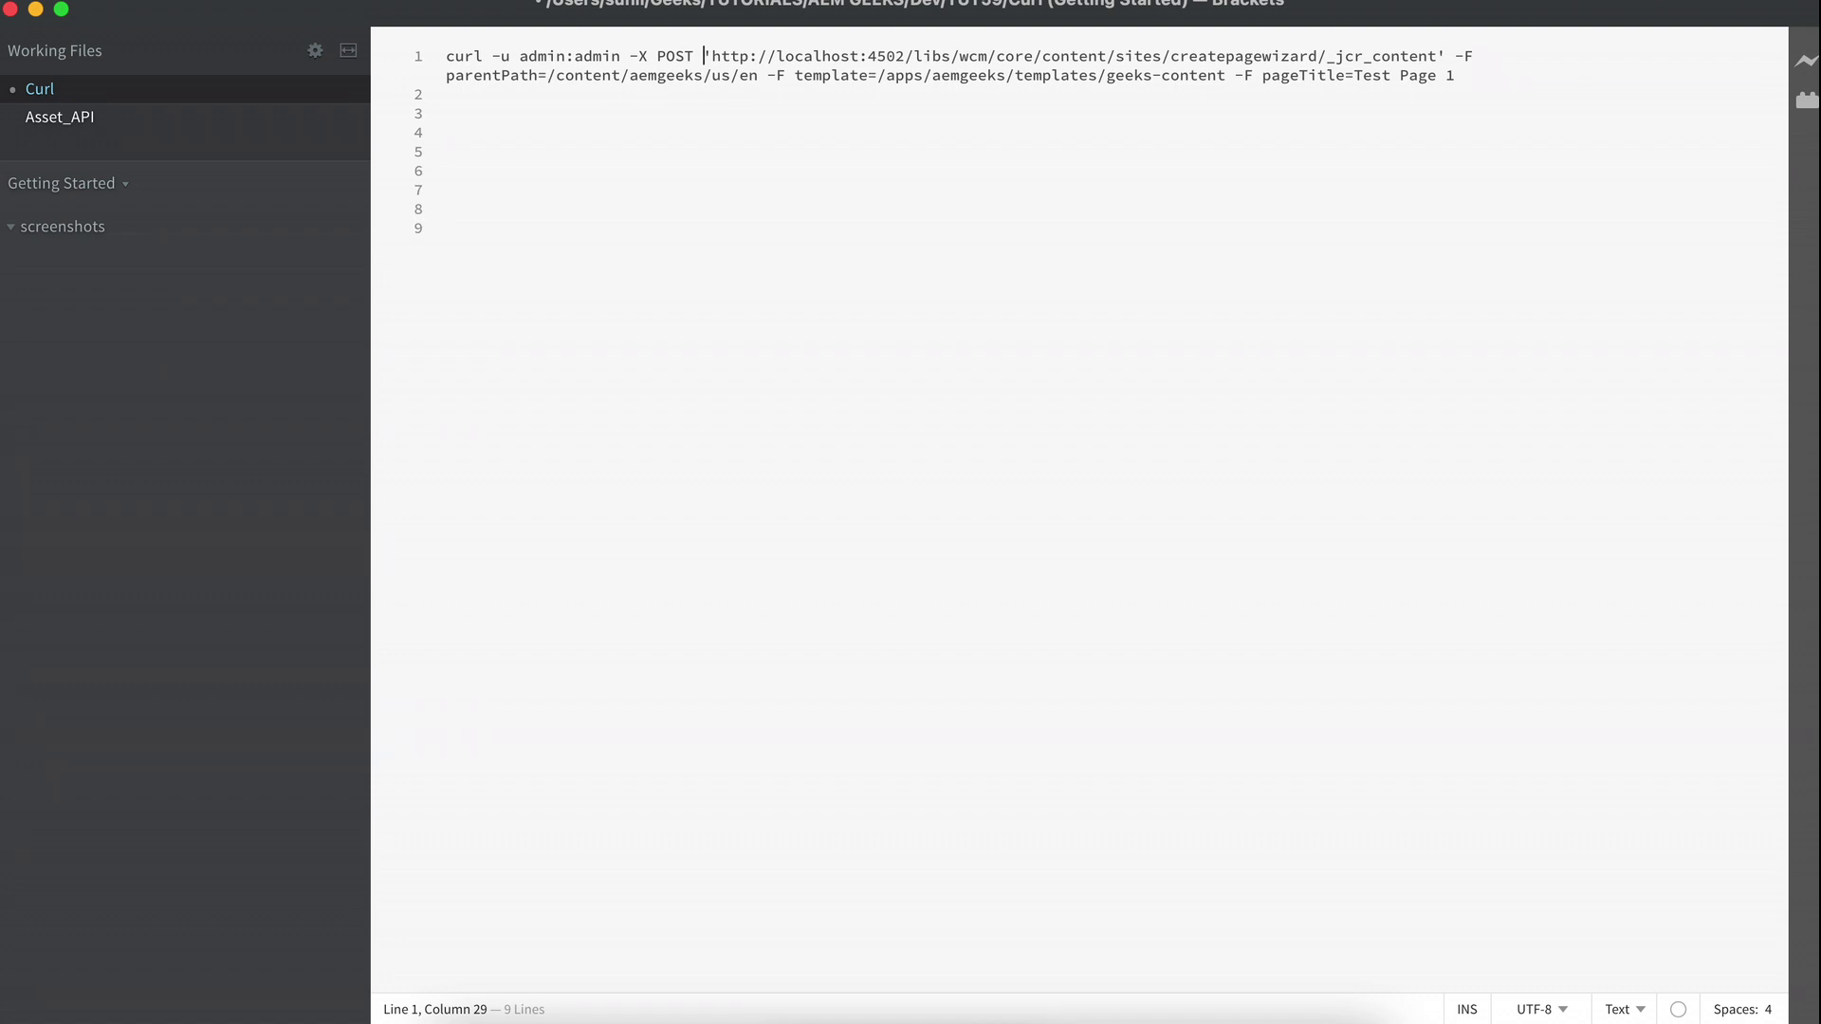
left_click(1459, 80)
key("BackSpace")
type("-")
key("BackSpace")
type("-")
left_click(1463, 75)
Run the copied page-creation curl command and highlight the 'Page created' message and the new page name test-page-1.
left_click_drag(1464, 74, 436, 55)
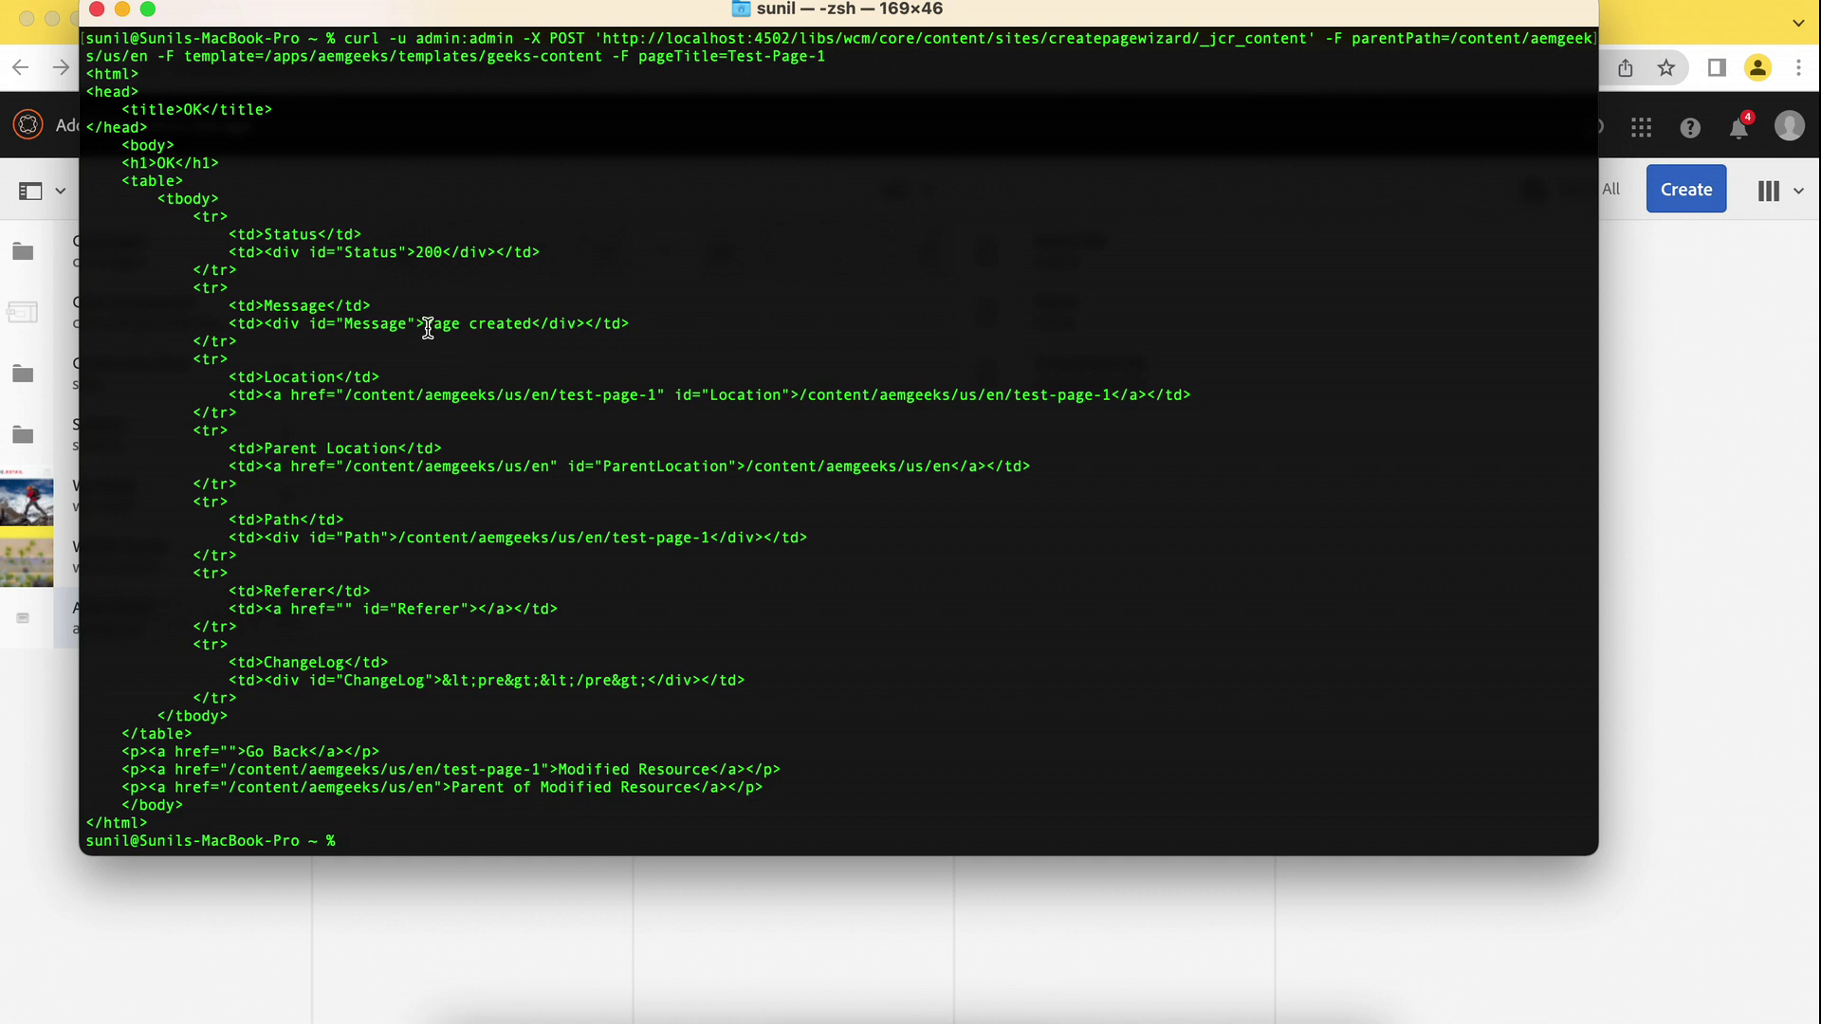
left_click_drag(425, 324, 539, 323)
left_click_drag(710, 538, 613, 546)
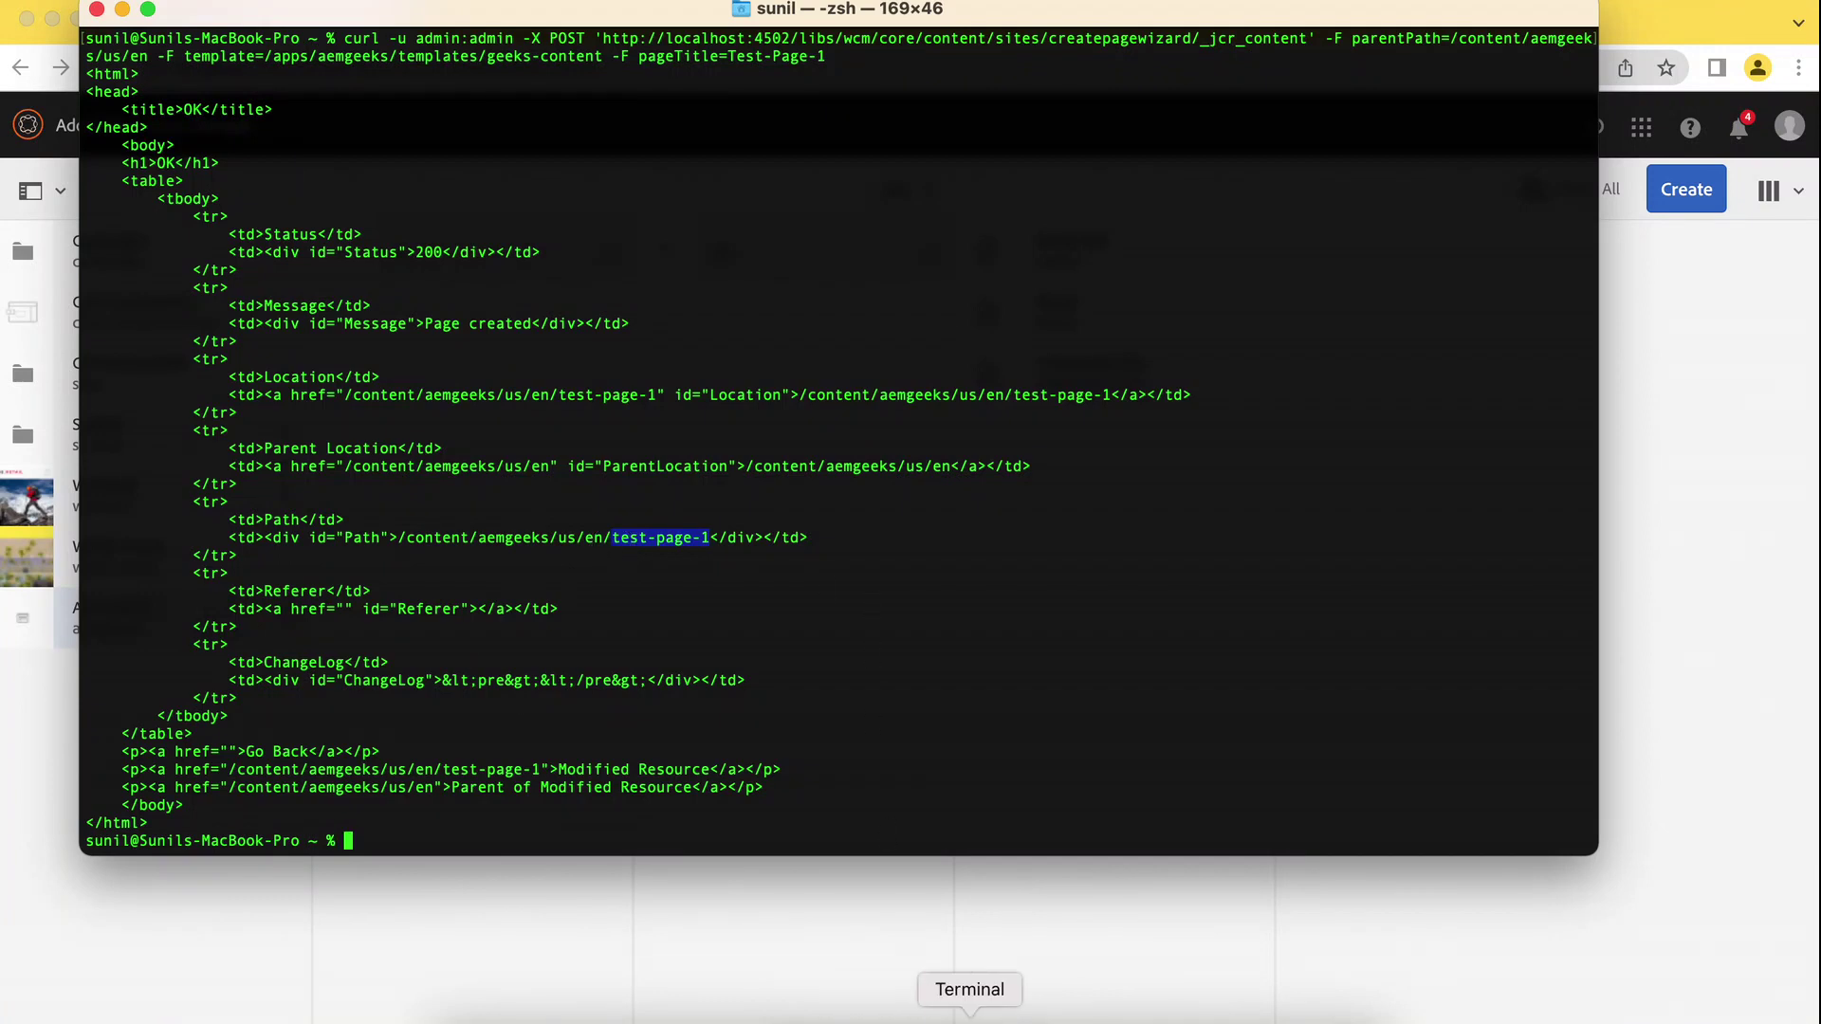
Bring AEM Sites forward to view the aemgeeks us/en page listing.
left_click(926, 1019)
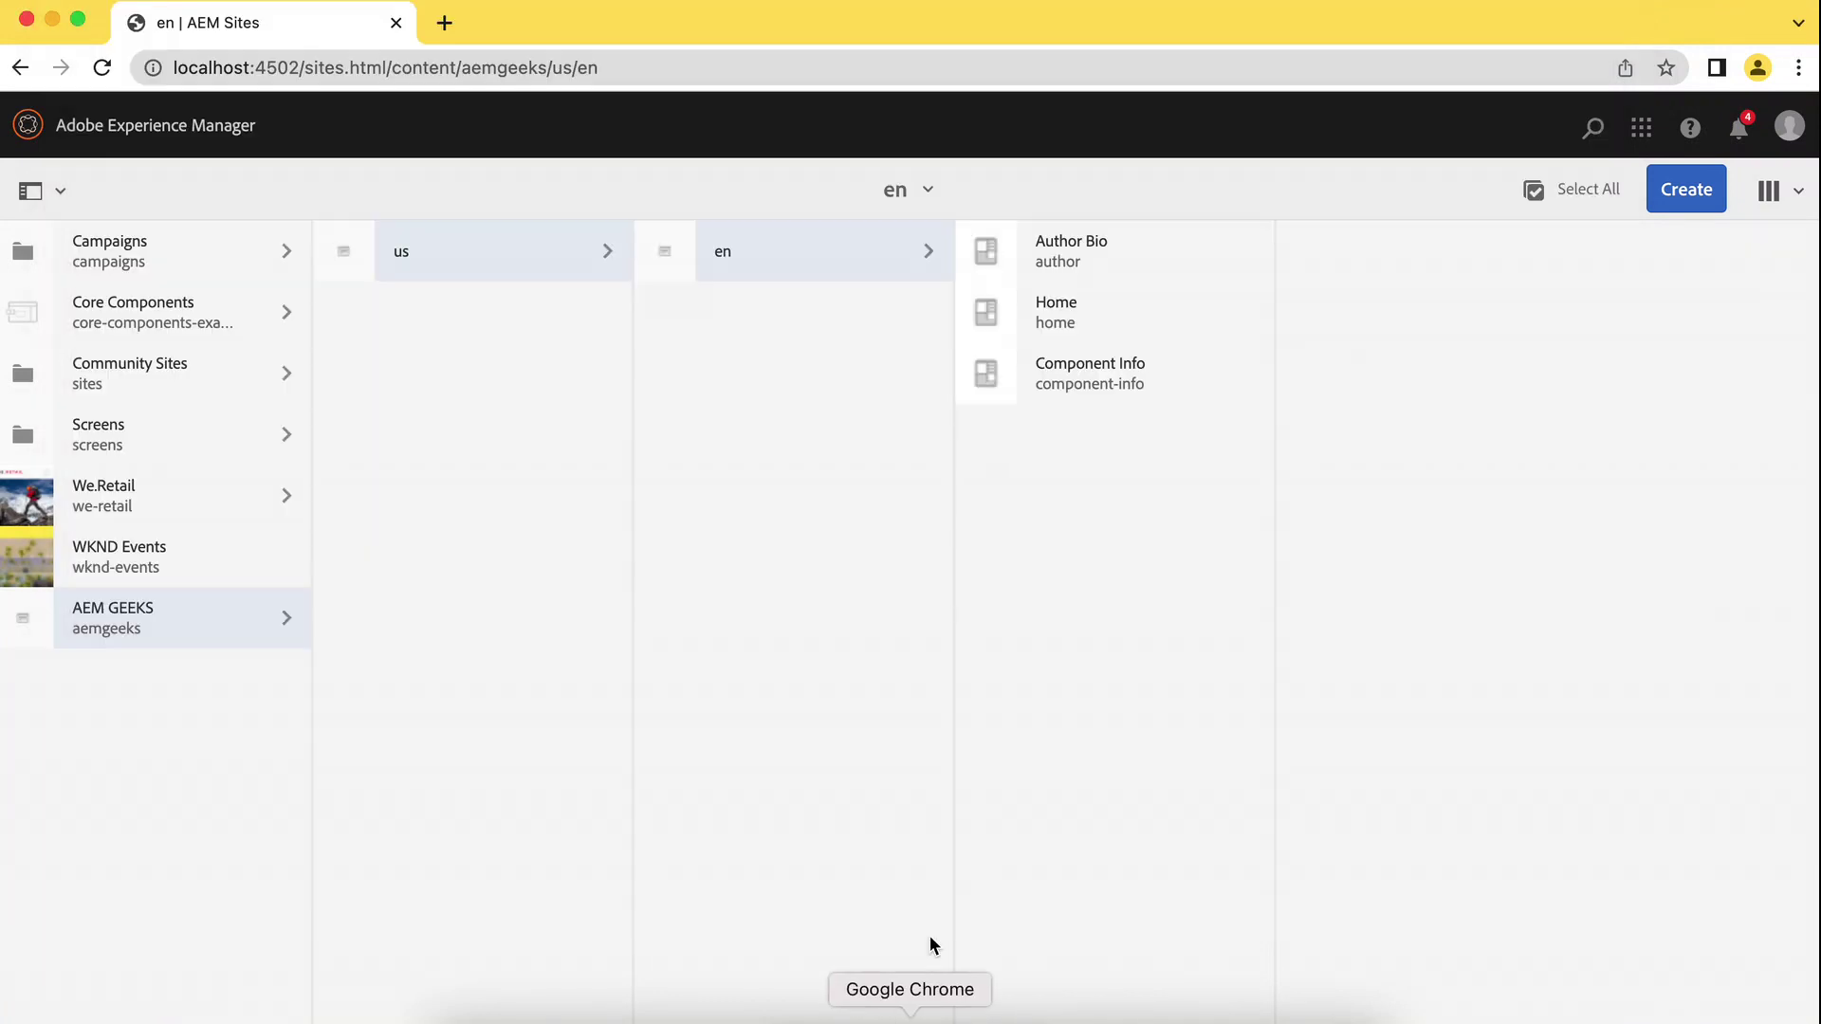